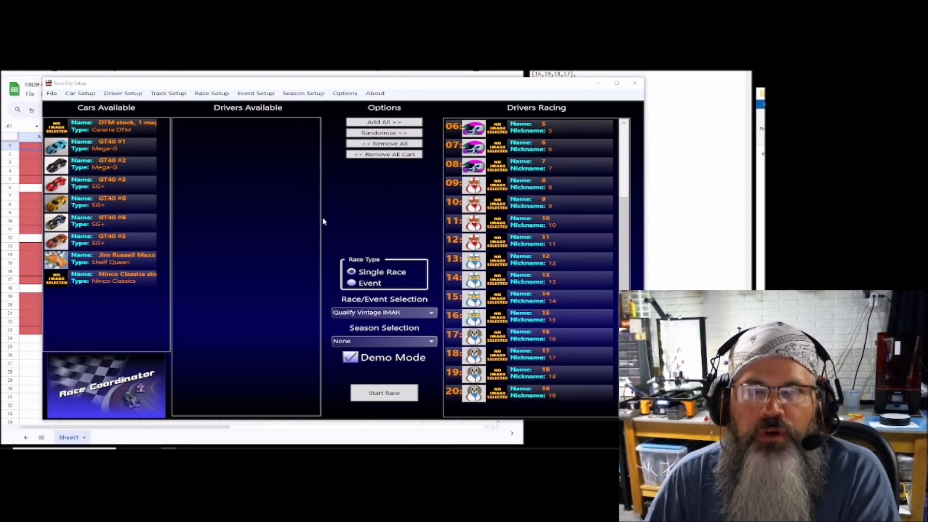
Step: Open the race setup and set the Qualify Vintage IMAR race's heats to Custom Rotation
{"action": "left_click", "coordinate": [210, 96]}
{"action": "left_click", "coordinate": [140, 137]}
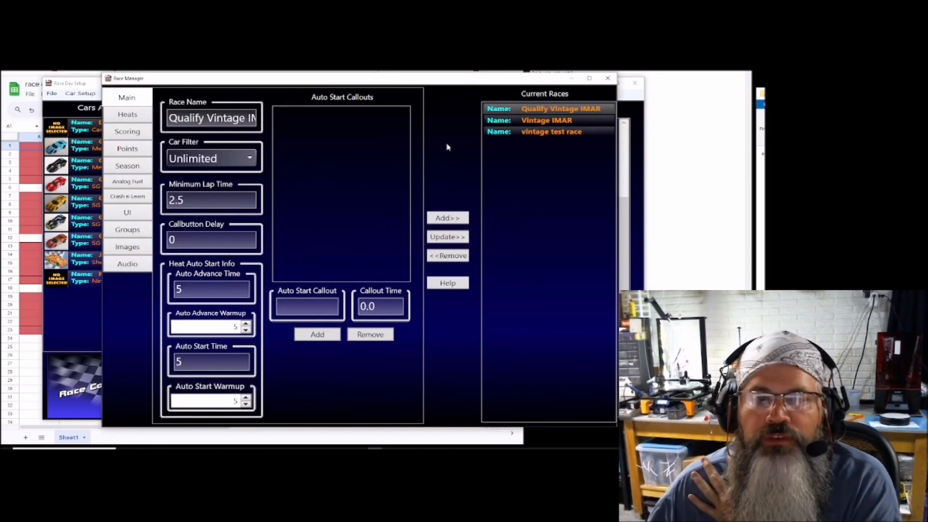
{"action": "left_click", "coordinate": [125, 120]}
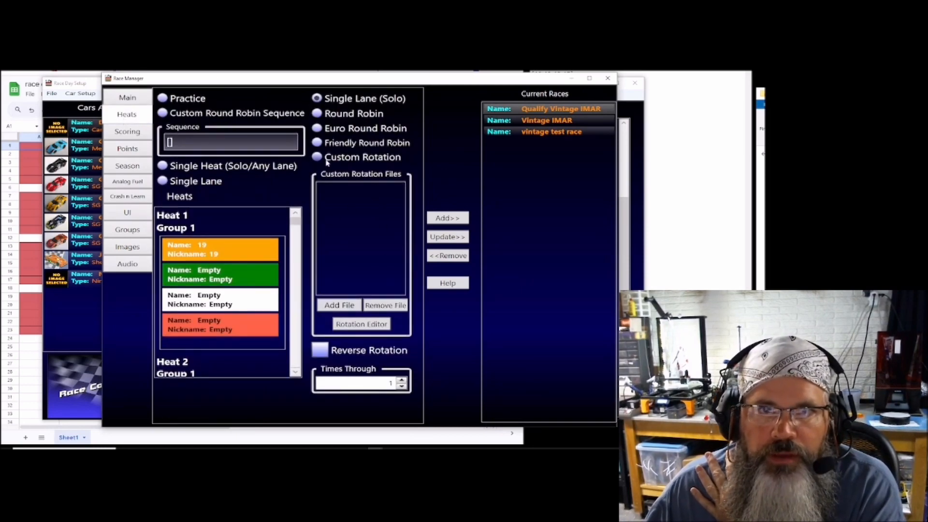
{"action": "left_click", "coordinate": [330, 161]}
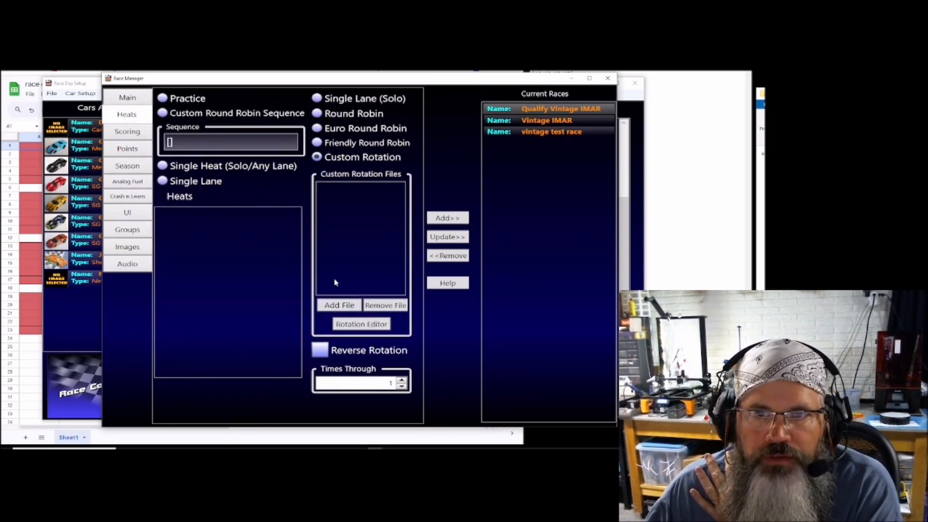
Step: Open the Rotation Editor and generate round robin heats for 20 drivers
{"action": "left_click", "coordinate": [363, 324]}
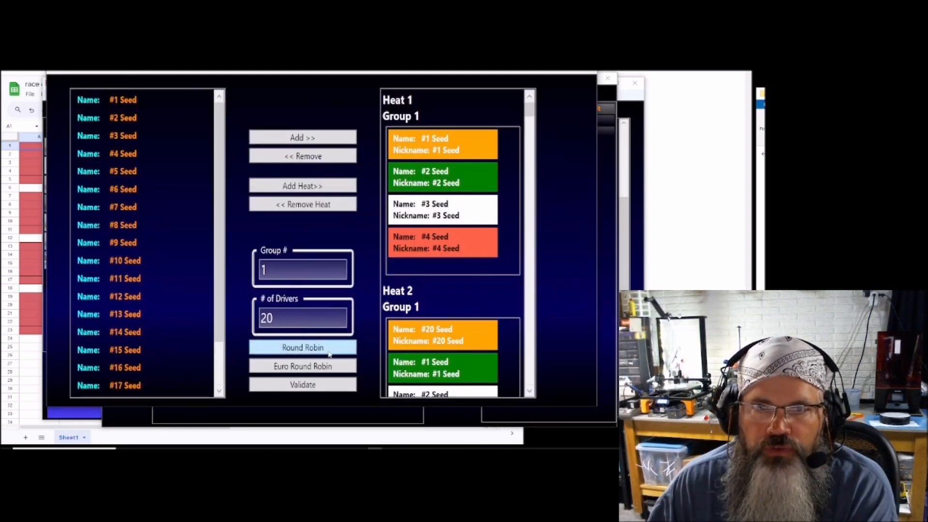
{"action": "left_click", "coordinate": [332, 367]}
{"action": "left_click", "coordinate": [314, 348]}
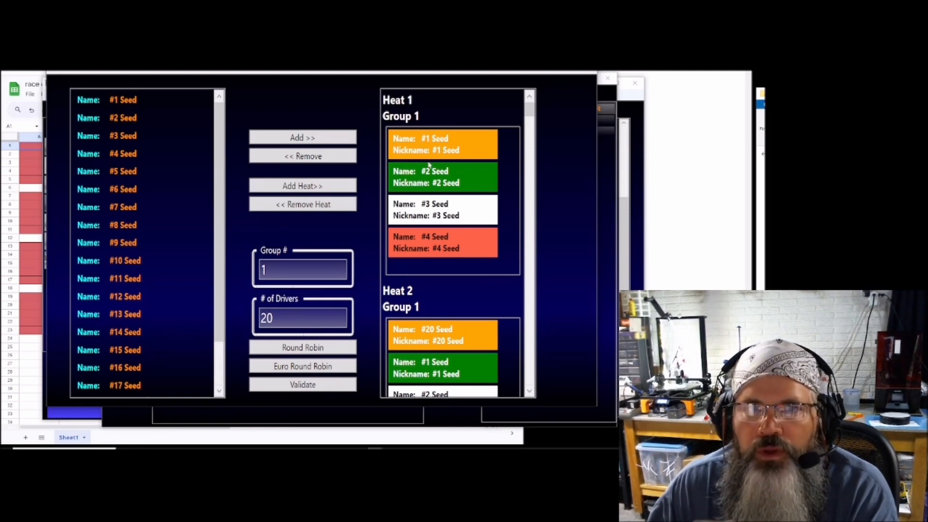
Step: Assign #20 Seed to the orange and green lanes of Heat 1
{"action": "left_click_drag", "start_coordinate": [216, 264], "coordinate": [192, 377]}
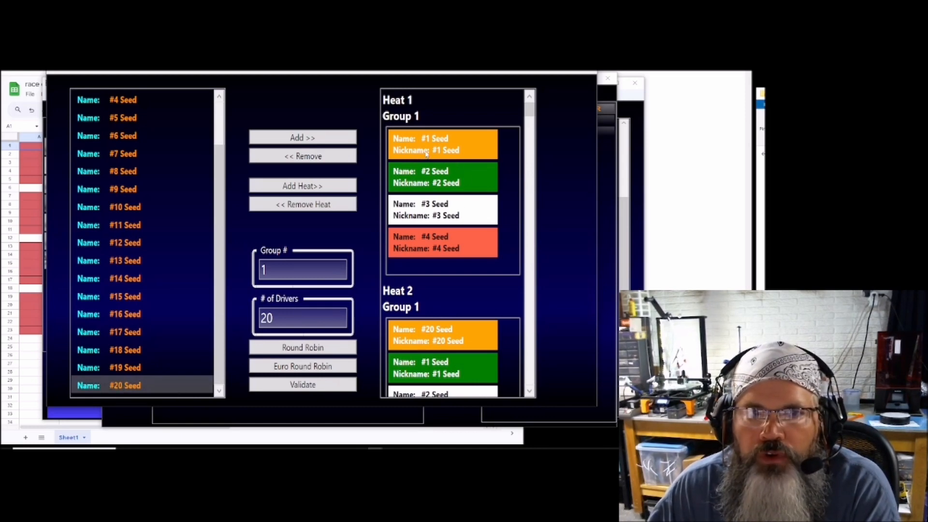
{"action": "left_click", "coordinate": [426, 153]}
{"action": "left_click", "coordinate": [338, 138]}
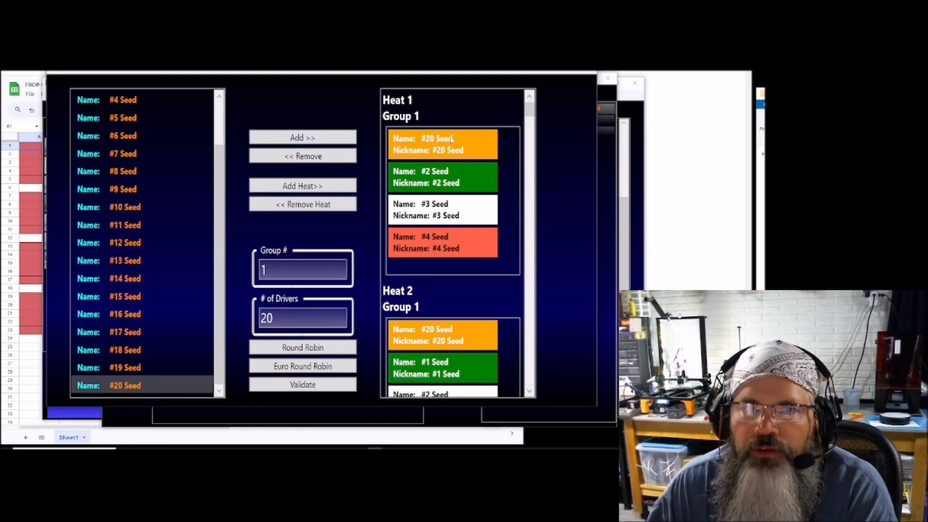
{"action": "left_click", "coordinate": [429, 184]}
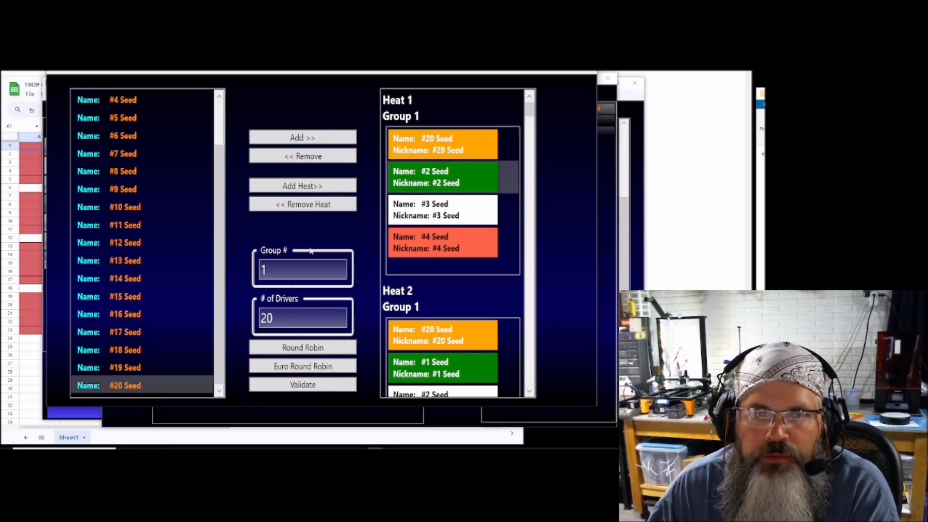
{"action": "left_click", "coordinate": [328, 139]}
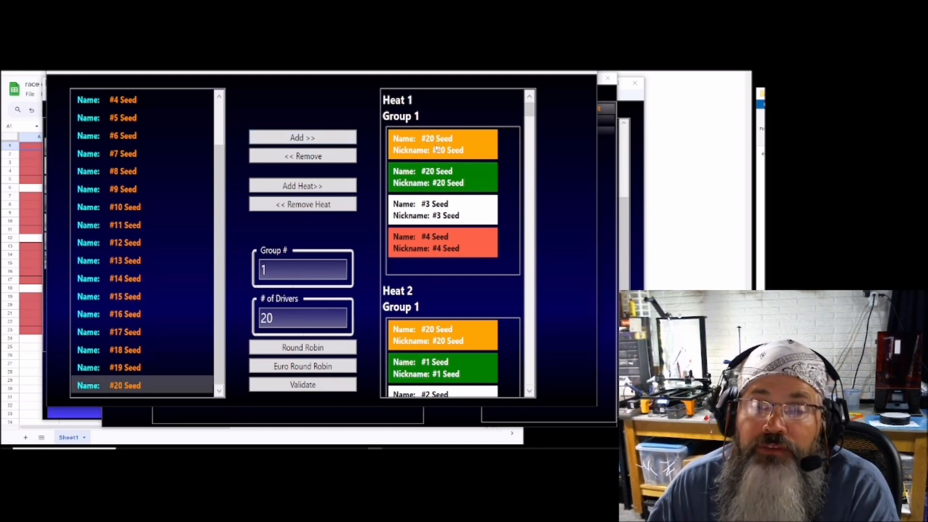
Step: Assign #19 Seed to the white lane, #18 Seed to the red lane and #17 Seed to the orange lane of Heat 1
{"action": "left_click", "coordinate": [444, 149]}
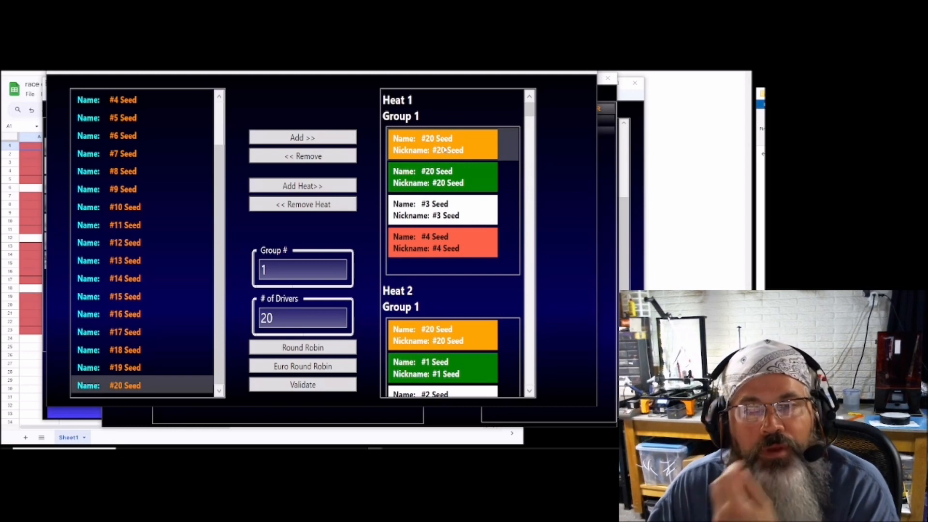
{"action": "left_click", "coordinate": [140, 368]}
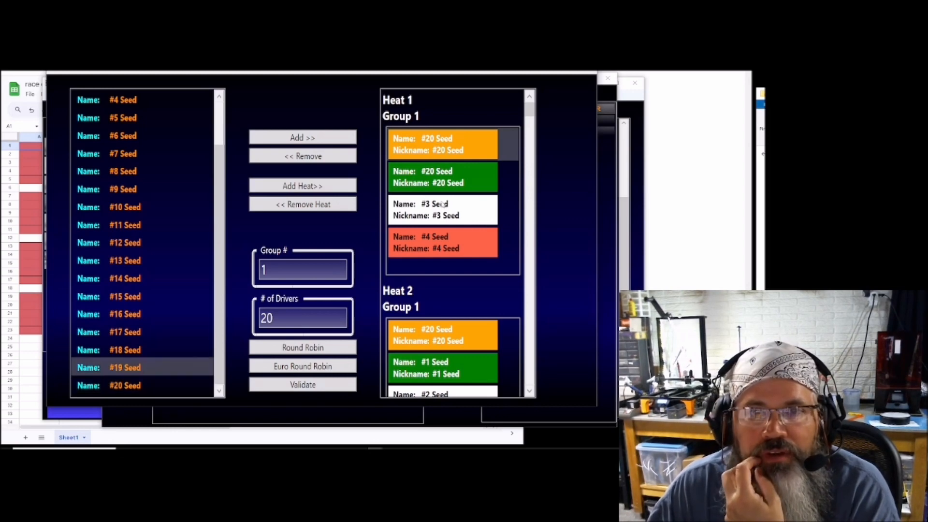
{"action": "left_click", "coordinate": [442, 206]}
{"action": "left_click", "coordinate": [309, 139]}
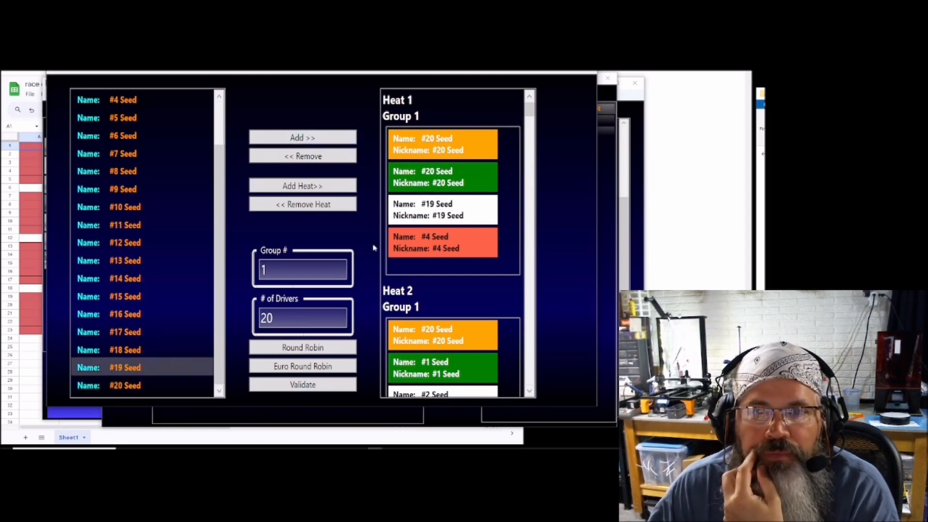
{"action": "left_click", "coordinate": [142, 348]}
{"action": "left_click", "coordinate": [420, 248]}
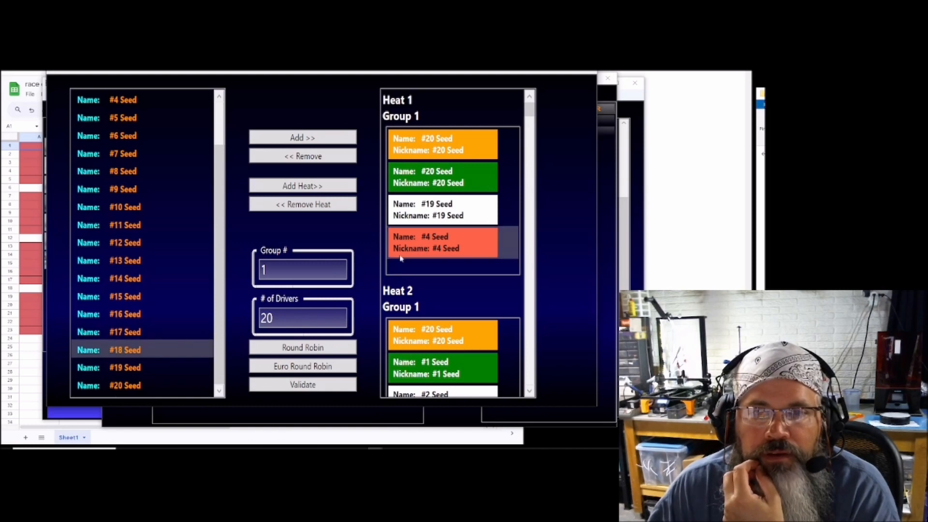
{"action": "left_click", "coordinate": [323, 142]}
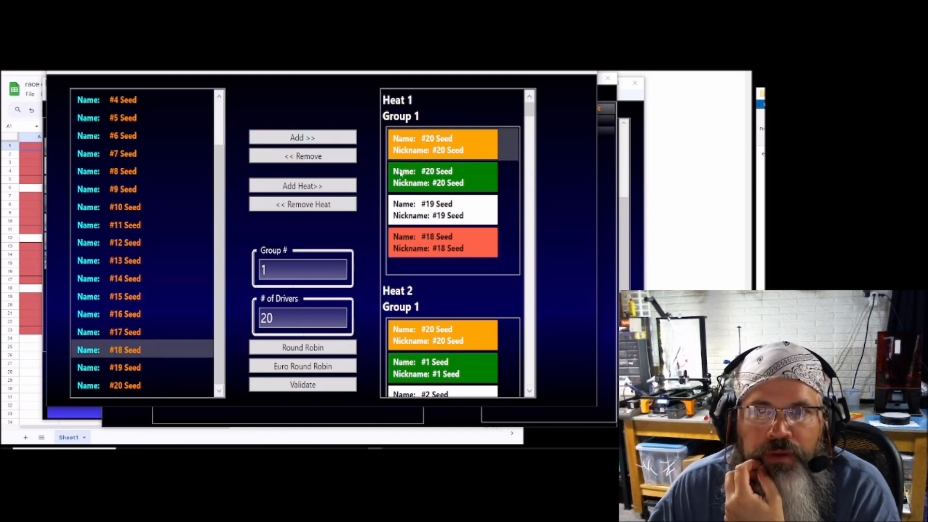
{"action": "left_click", "coordinate": [126, 332]}
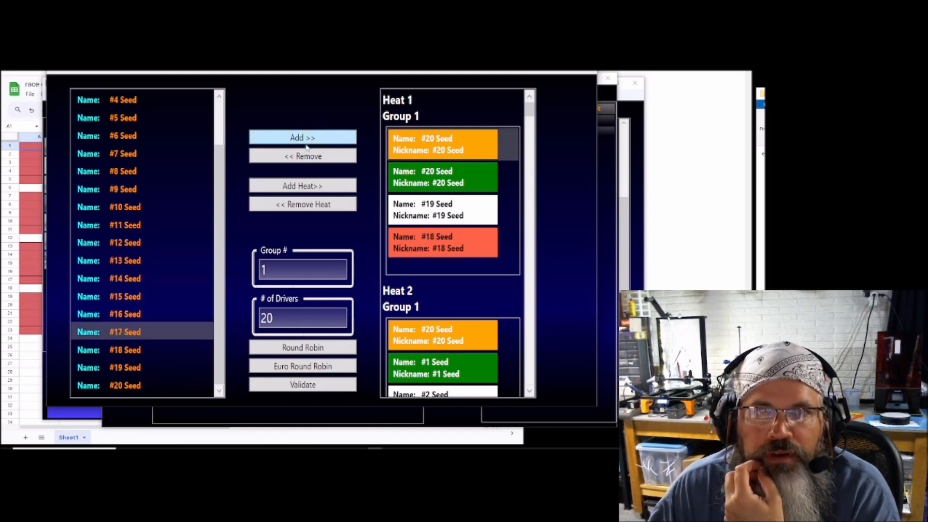
{"action": "left_click", "coordinate": [306, 143]}
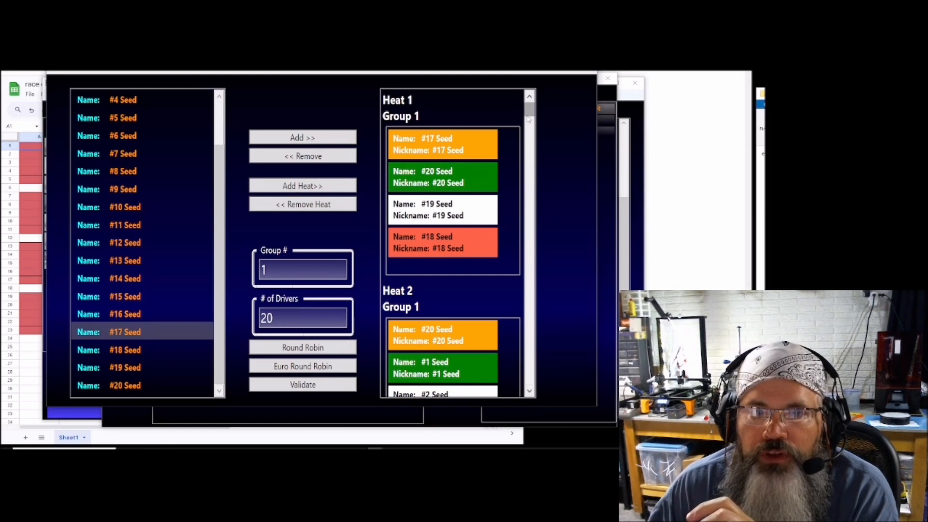
Step: Examine how the seeds rotate through the lanes across the generated heats, up to Heat 20
{"action": "scroll", "coordinate": [467, 257], "scroll_direction": "down", "scroll_amount": 3}
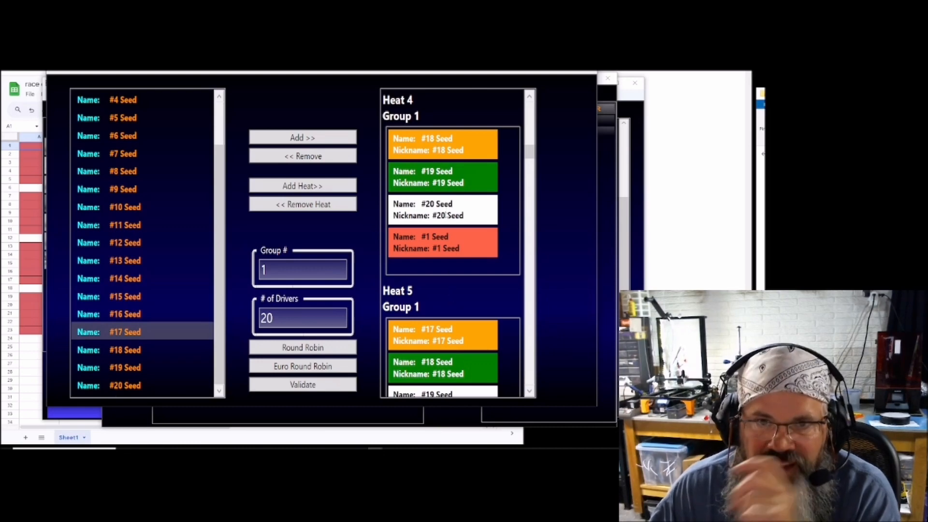
{"action": "scroll", "coordinate": [437, 323], "scroll_direction": "down", "scroll_amount": 15}
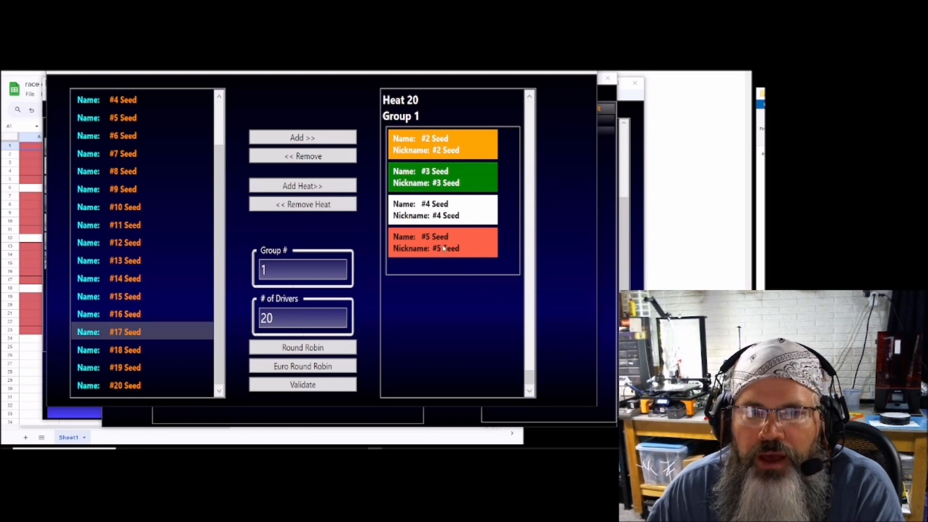
{"action": "left_click_drag", "start_coordinate": [529, 377], "coordinate": [546, 147]}
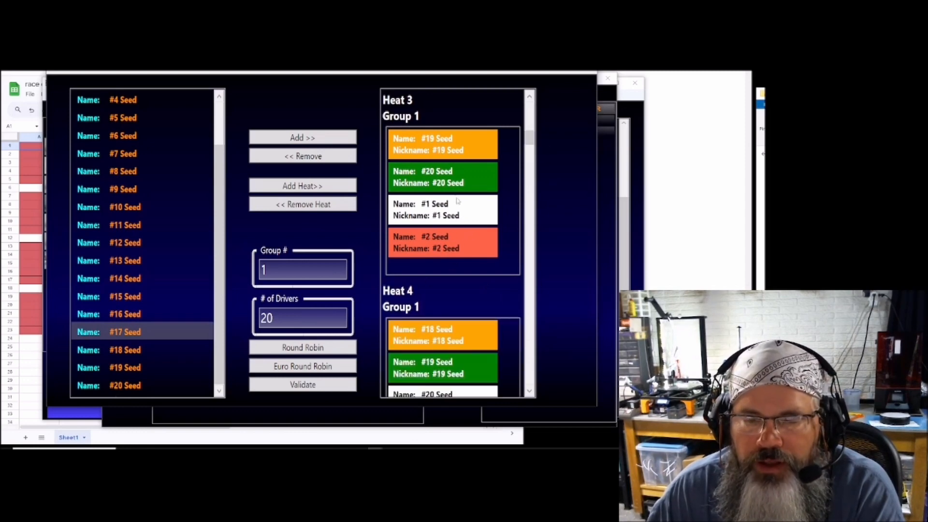
{"action": "left_click", "coordinate": [528, 392]}
{"action": "left_click", "coordinate": [529, 392]}
{"action": "left_click", "coordinate": [529, 392]}
{"action": "left_click", "coordinate": [528, 392]}
{"action": "left_click", "coordinate": [529, 391]}
{"action": "left_click", "coordinate": [528, 392]}
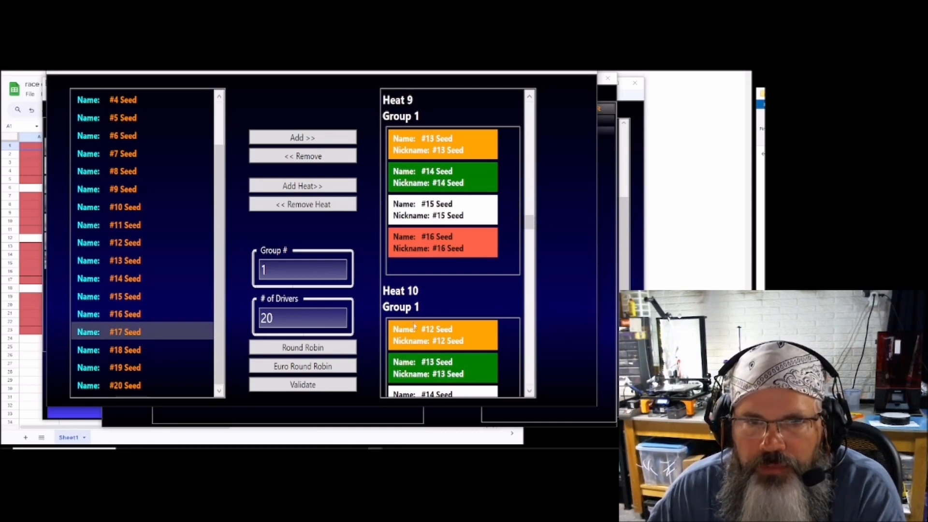
{"action": "scroll", "coordinate": [469, 363], "scroll_direction": "down", "scroll_amount": 1}
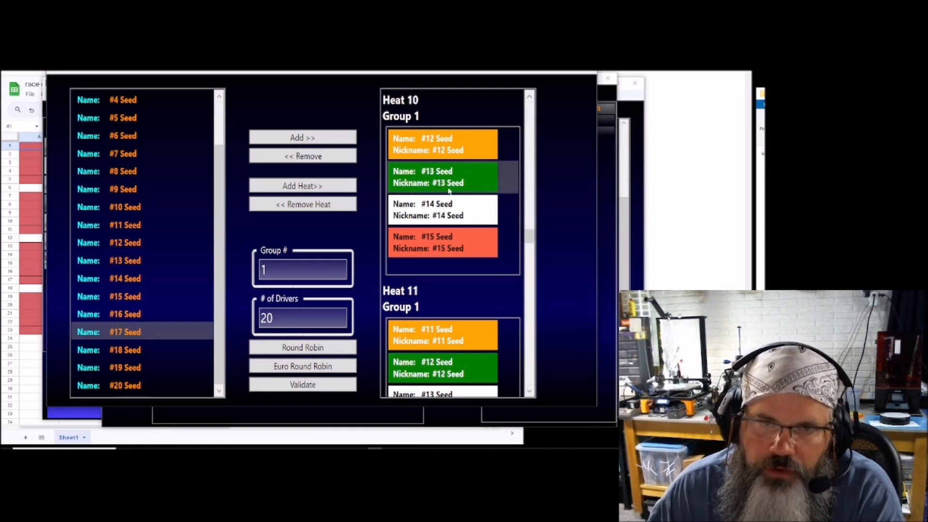
{"action": "scroll", "coordinate": [444, 334], "scroll_direction": "down", "scroll_amount": 1}
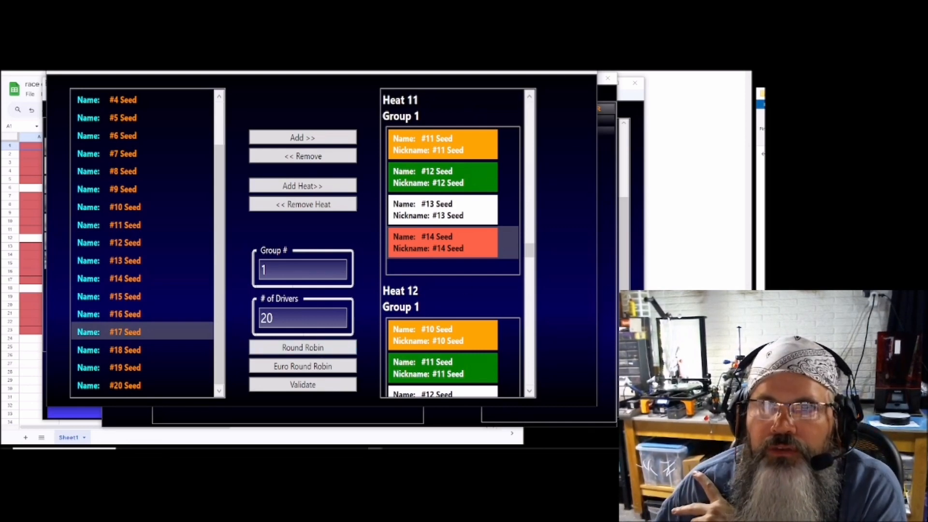
Step: Close the Rotation Editor and switch to the race coordinator custom rotation visualizer sheet in Google Sheets
{"action": "left_click", "coordinate": [587, 68]}
{"action": "left_click", "coordinate": [401, 267]}
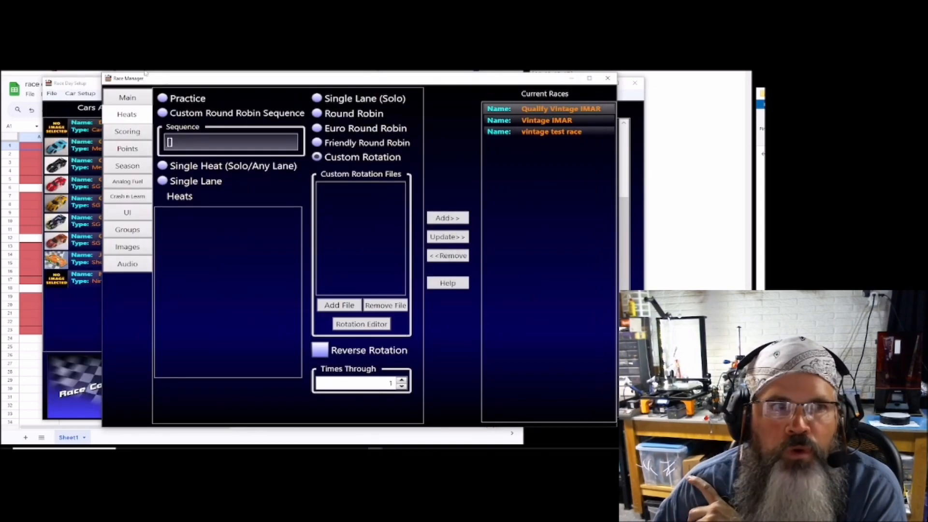
{"action": "left_click", "coordinate": [6, 112]}
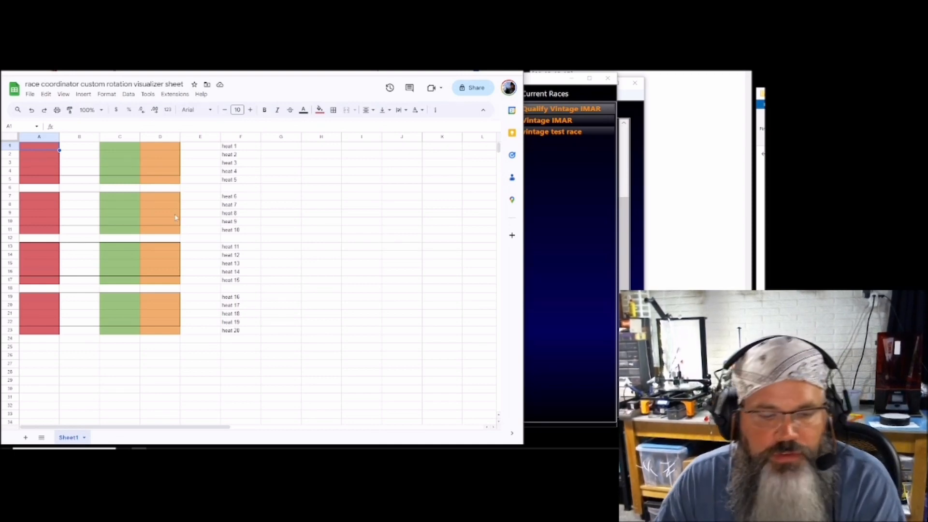
Step: Fill the heat 1 row with driver 17 in A1, 19 in B1, 18 in C1 and 16 in D1
{"action": "key", "text": "Right"}
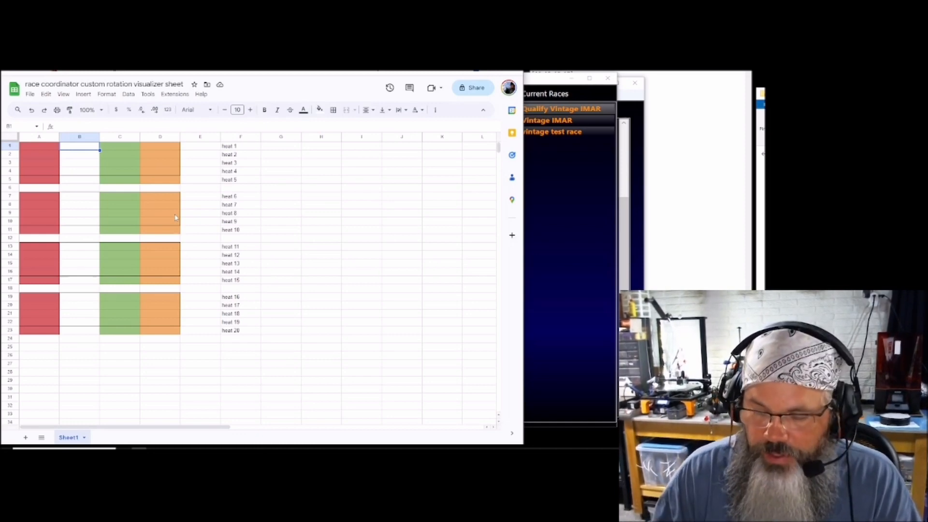
{"action": "type", "text": "19"}
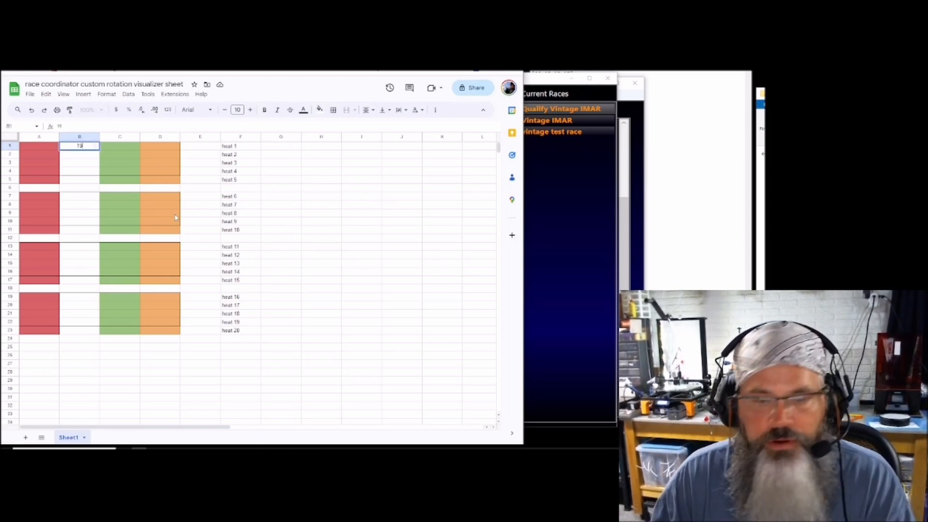
{"action": "key", "text": "Tab"}
{"action": "type", "text": "18"}
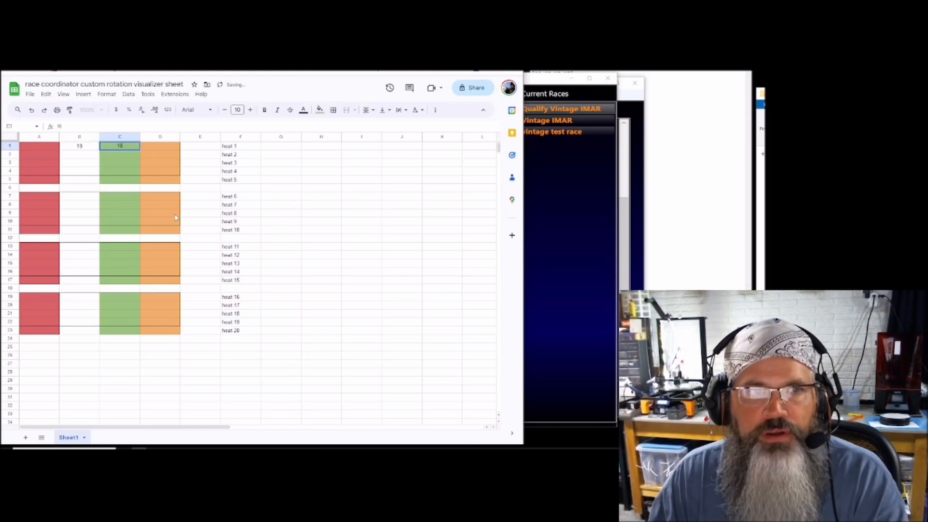
{"action": "key", "text": "Left"}
{"action": "key", "text": "Left"}
{"action": "type", "text": "17"}
{"action": "key", "text": "Tab"}
{"action": "key", "text": "Tab"}
{"action": "key", "text": "Tab"}
{"action": "type", "text": "1"}
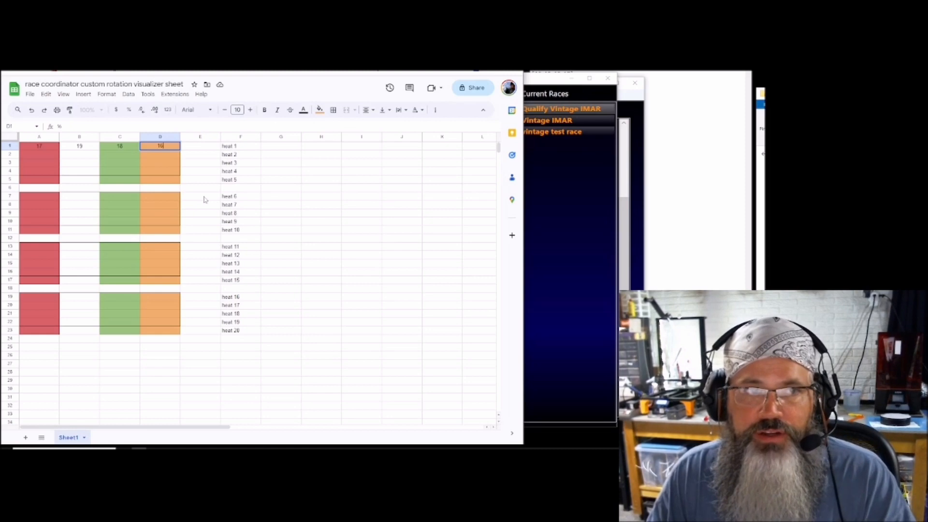
{"action": "key", "text": "Return"}
Step: Enter drivers 1, 15 and 16 in cells A2, B2 and C2 of the heat 2 row
{"action": "key", "text": "Left"}
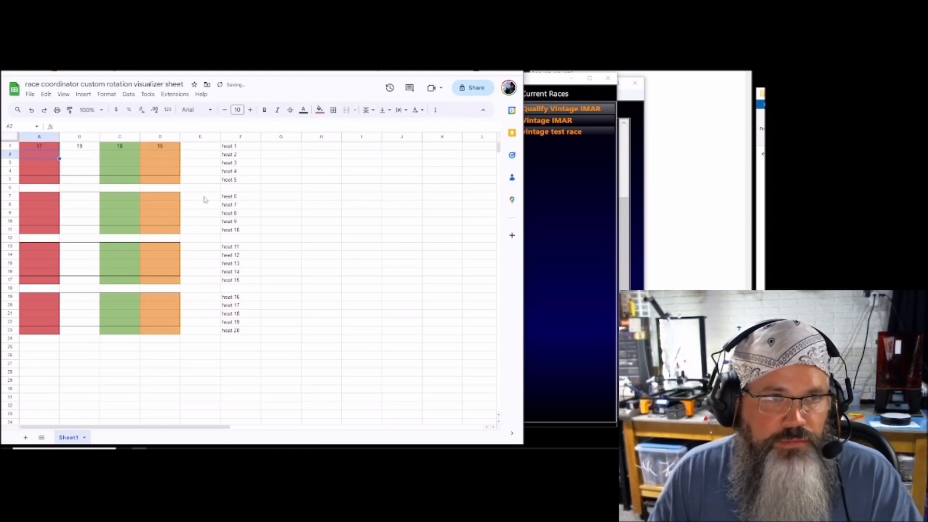
{"action": "type", "text": "1"}
{"action": "key", "text": "Tab"}
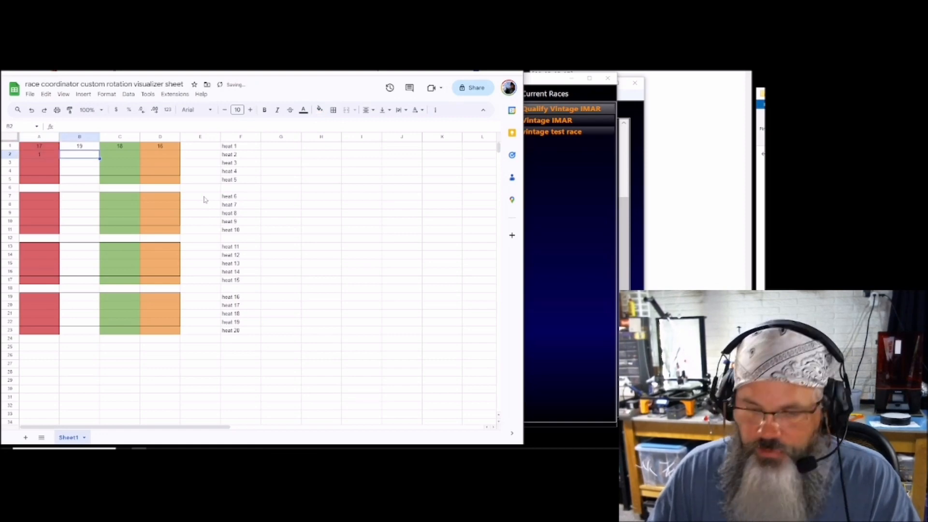
{"action": "type", "text": "15"}
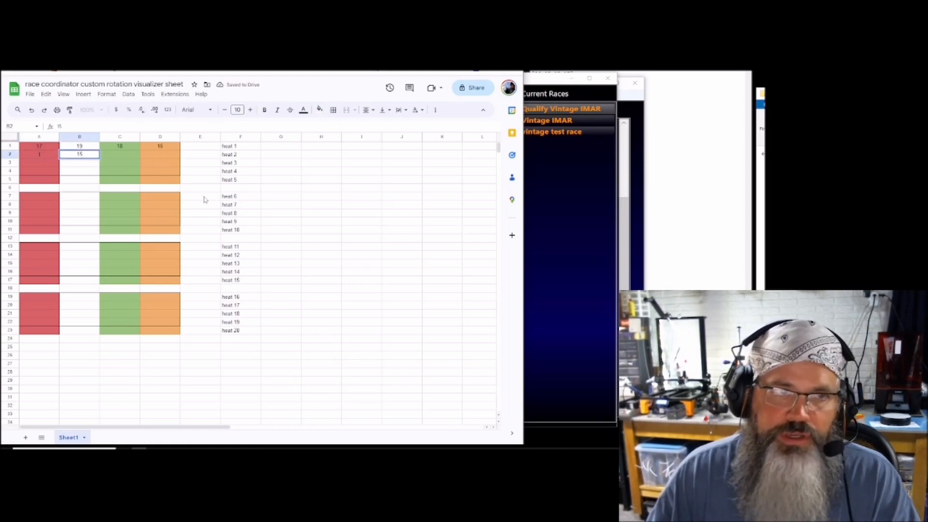
{"action": "key", "text": "Tab"}
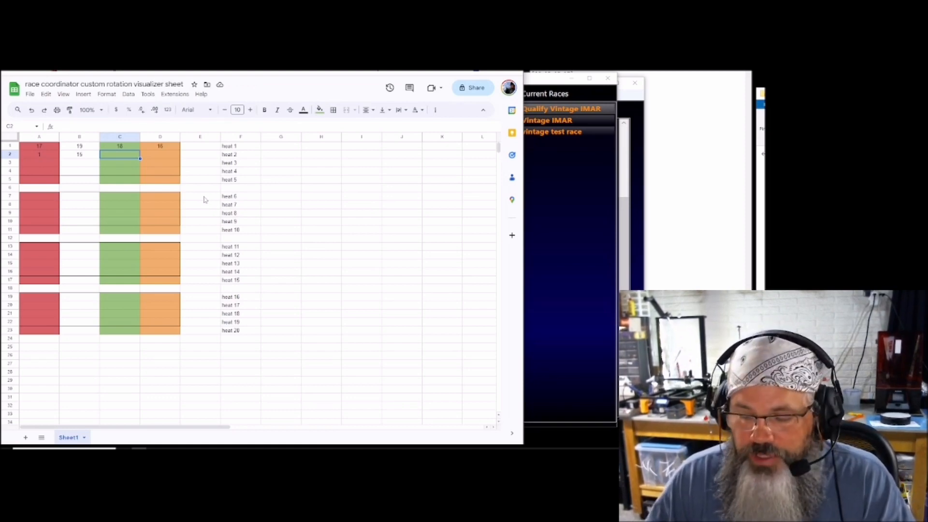
{"action": "type", "text": "16"}
{"action": "key", "text": "Left"}
{"action": "key", "text": "Left"}
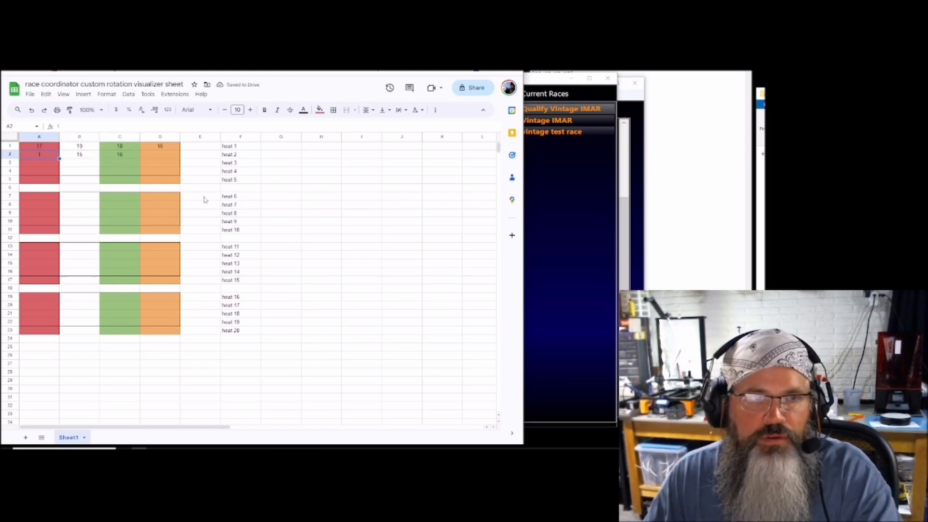
Step: Complete the heat 2 row with driver 13 in A2, 14 in C2 and 12 in D2
{"action": "key", "text": "Right"}
{"action": "key", "text": "Right"}
{"action": "type", "text": "14"}
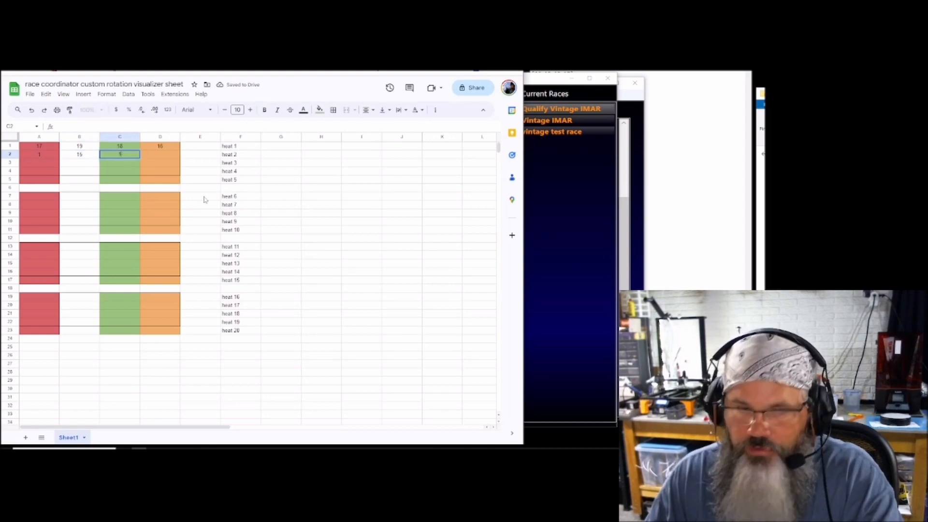
{"action": "key", "text": "Left"}
{"action": "key", "text": "Left"}
{"action": "type", "text": "13"}
{"action": "key", "text": "Right"}
{"action": "key", "text": "Right"}
{"action": "key", "text": "Right"}
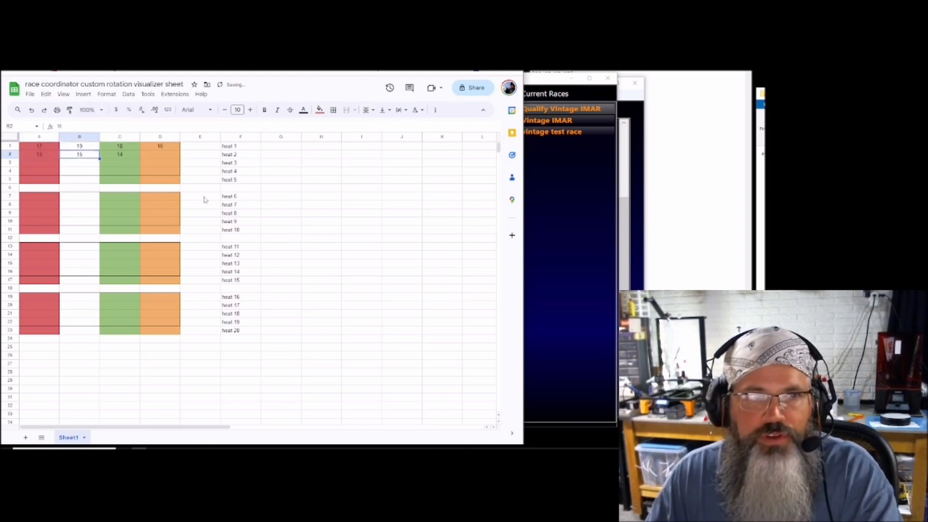
{"action": "type", "text": "1"}
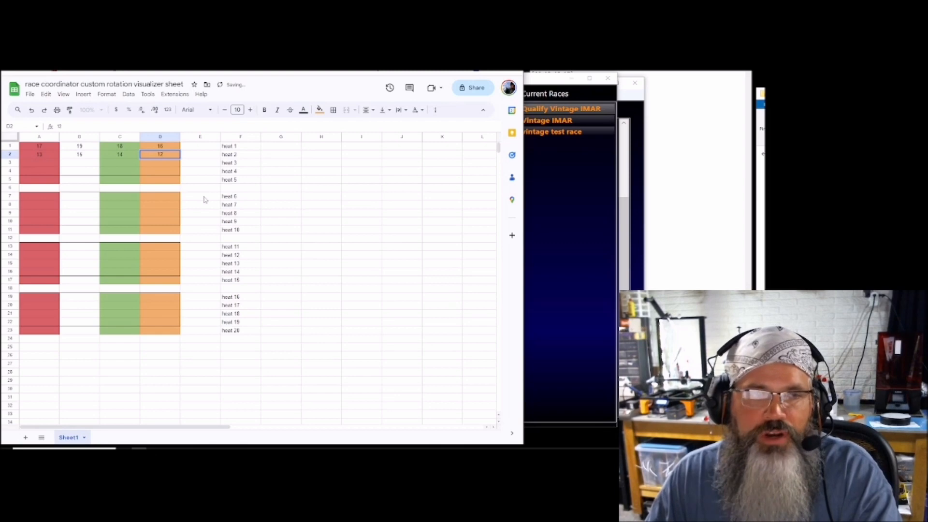
{"action": "type", "text": "2"}
{"action": "key", "text": "Return"}
Step: Fill the heat 3 row with driver 9 in A3, 11 in B3, 10 in C3 and 8 in D3
{"action": "key", "text": "Left"}
{"action": "key", "text": "Left"}
{"action": "key", "text": "Left"}
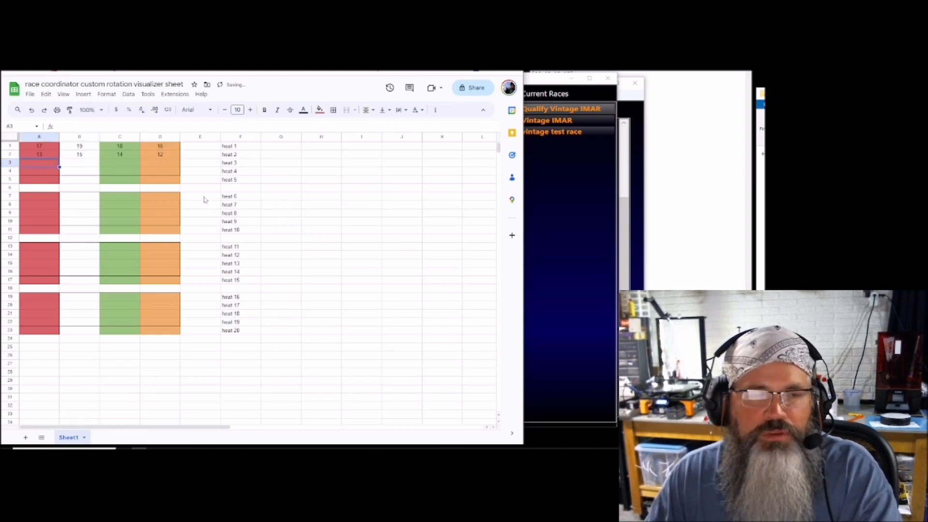
{"action": "key", "text": "Right"}
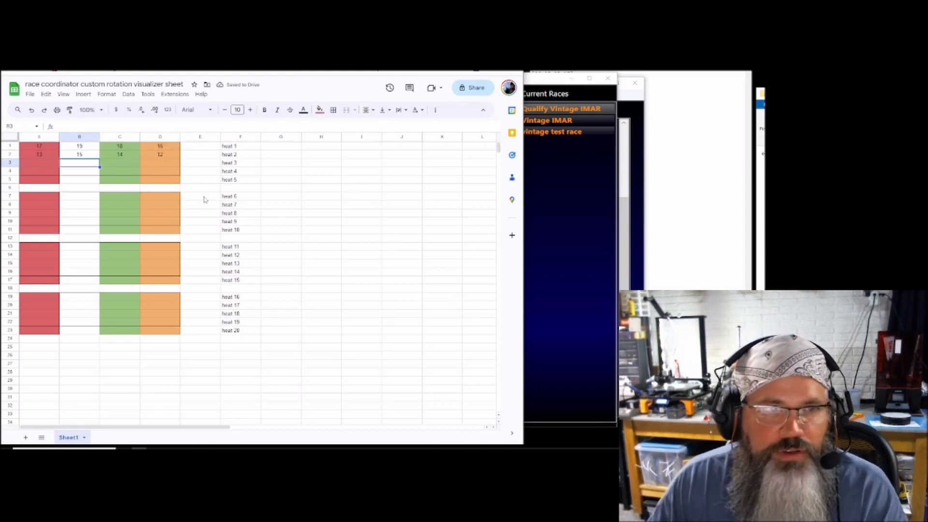
{"action": "type", "text": "11"}
{"action": "key", "text": "Tab"}
{"action": "type", "text": "10"}
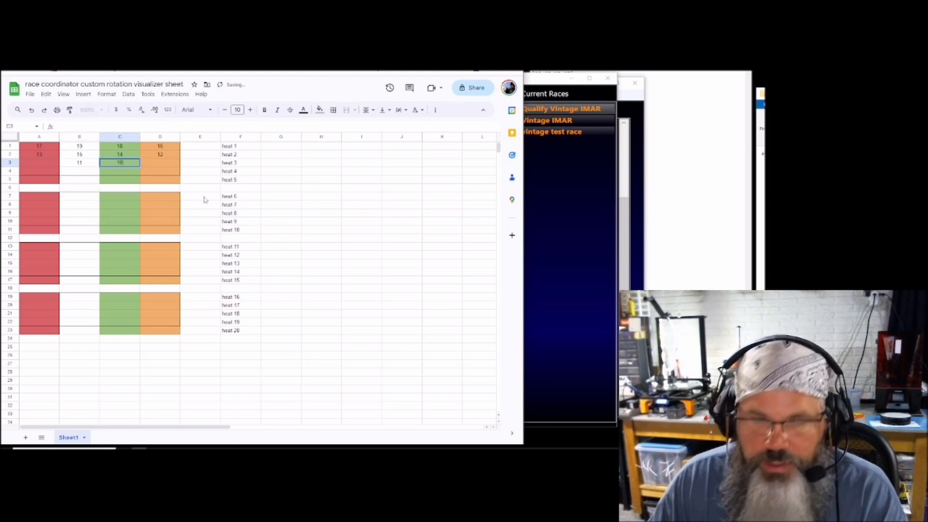
{"action": "key", "text": "Left"}
{"action": "key", "text": "Left"}
{"action": "type", "text": "9"}
{"action": "key", "text": "Tab"}
{"action": "key", "text": "Tab"}
{"action": "key", "text": "Tab"}
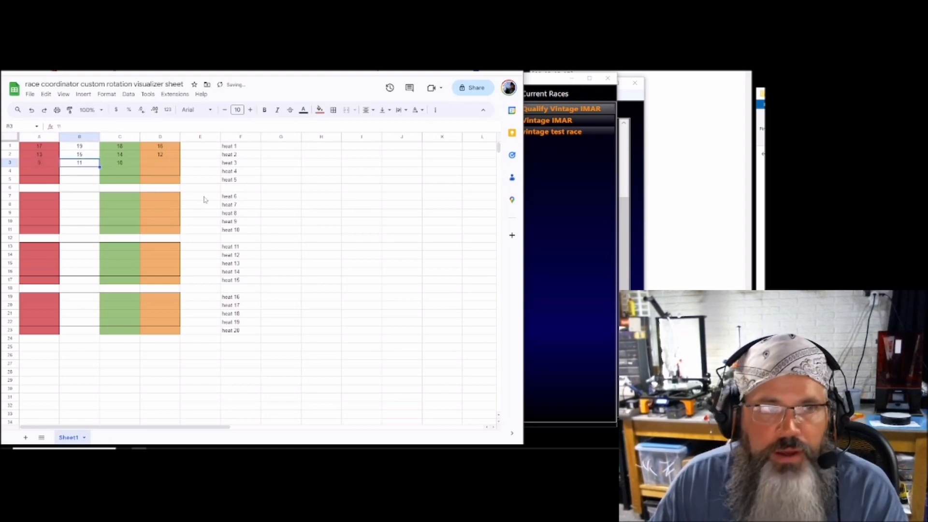
{"action": "type", "text": "8"}
{"action": "key", "text": "Return"}
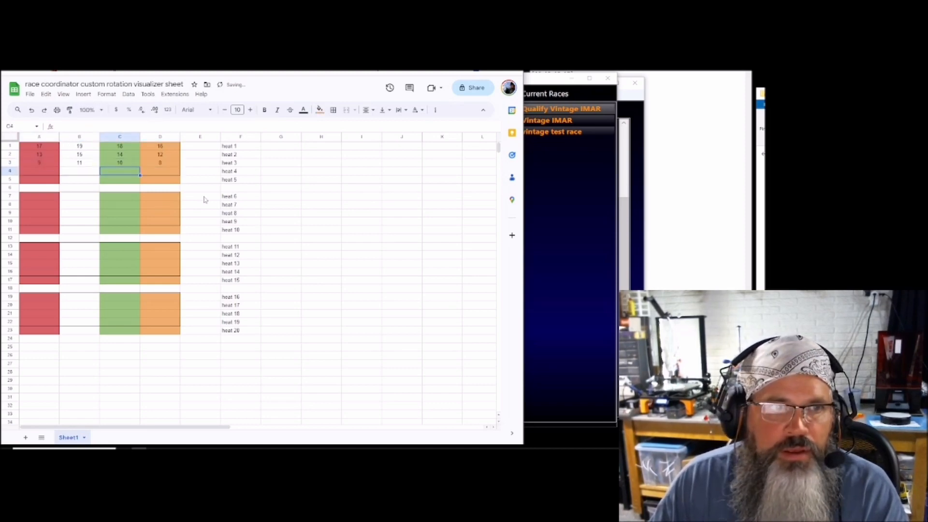
Step: Fill the heat 4 row with driver 5 in A4, 7 in B4, 6 in C4 and 4 in D4
{"action": "type", "text": "7"}
{"action": "key", "text": "Tab"}
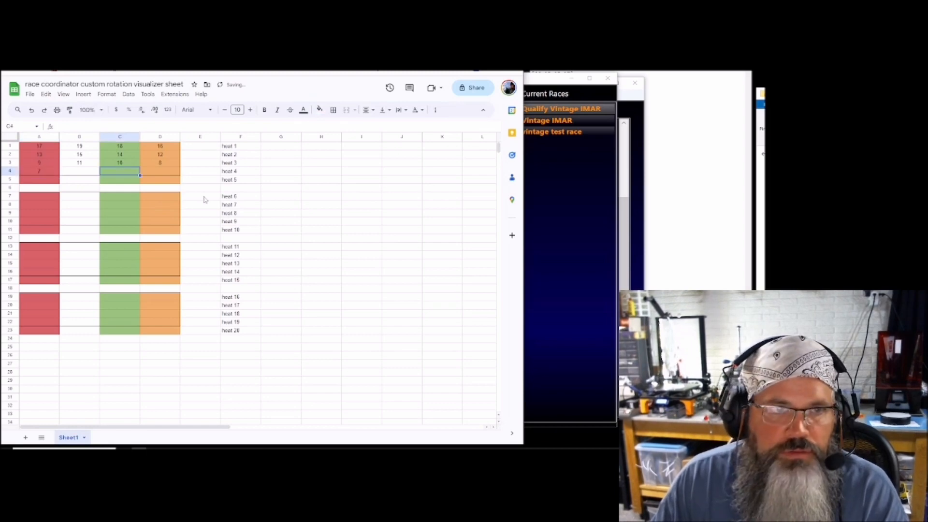
{"action": "type", "text": "7"}
{"action": "key", "text": "Tab"}
{"action": "type", "text": "6"}
{"action": "key", "text": "shift+Tab"}
{"action": "key", "text": "shift+Tab"}
{"action": "type", "text": "5"}
{"action": "key", "text": "Tab"}
{"action": "key", "text": "Tab"}
{"action": "key", "text": "Tab"}
{"action": "type", "text": "4"}
{"action": "key", "text": "Return"}
Step: Fill the heat 5 row with driver 1 in A5, 3 in B5, 2 in C5 and 0 in D5
{"action": "key", "text": "shift+Tab"}
{"action": "key", "text": "shift+Tab"}
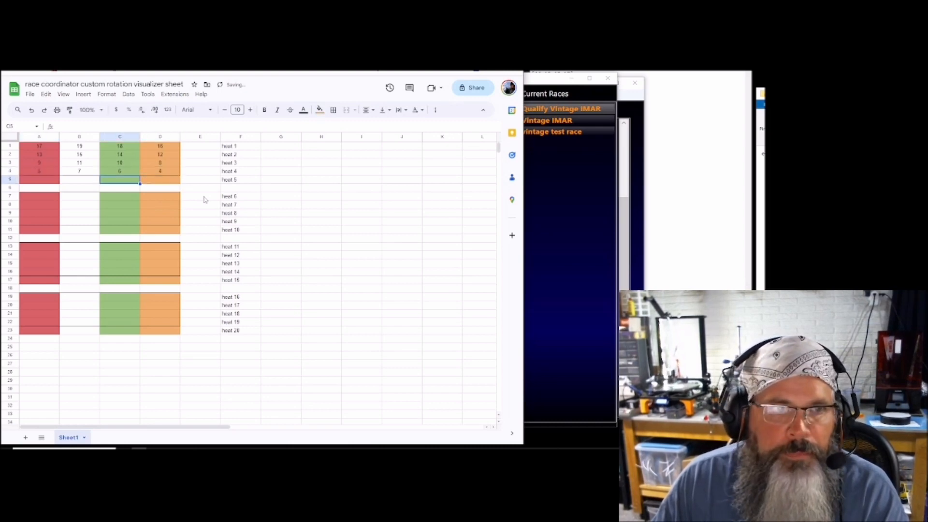
{"action": "type", "text": "3"}
{"action": "key", "text": "Tab"}
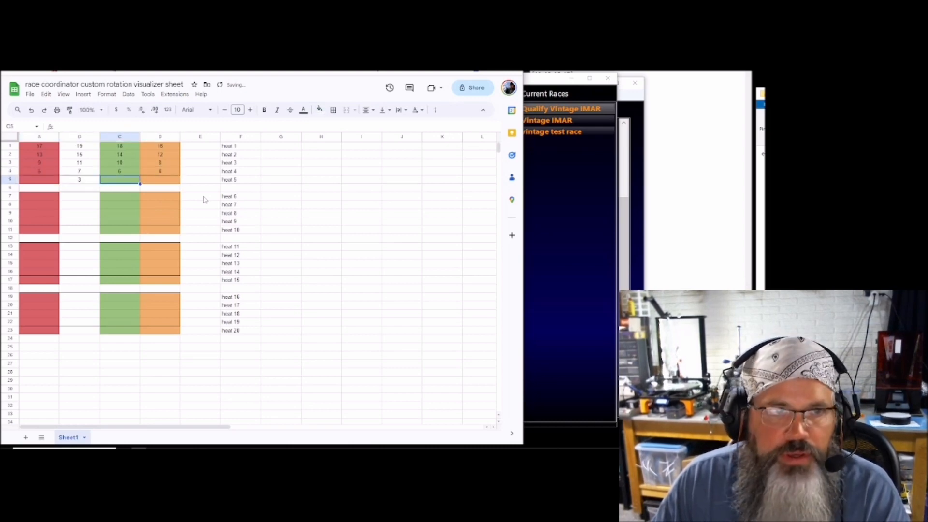
{"action": "type", "text": "2"}
{"action": "key", "text": "shift+Tab"}
{"action": "key", "text": "shift+Tab"}
{"action": "type", "text": "1"}
{"action": "key", "text": "Tab"}
{"action": "key", "text": "Tab"}
{"action": "key", "text": "Tab"}
{"action": "type", "text": "0"}
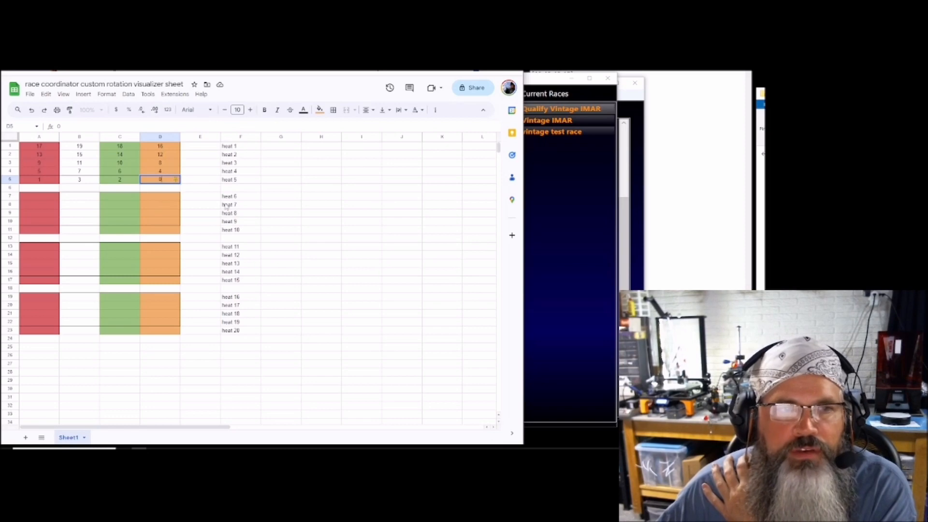
Step: Rotate driver 17 through the remaining lanes: B7 for heat 6, C13 for heat 11 and D19 for heat 16
{"action": "left_click", "coordinate": [40, 147]}
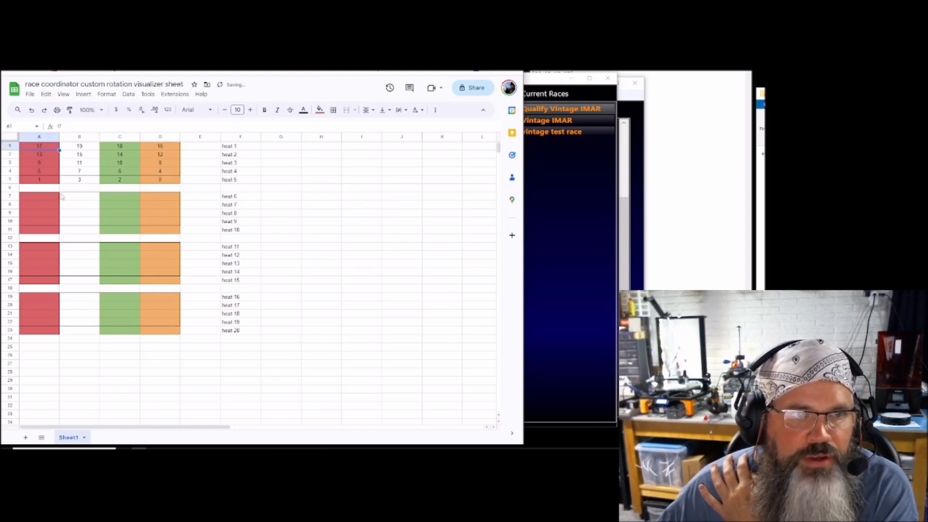
{"action": "left_click", "coordinate": [73, 201]}
{"action": "type", "text": "17"}
{"action": "left_click", "coordinate": [130, 249]}
{"action": "type", "text": "17"}
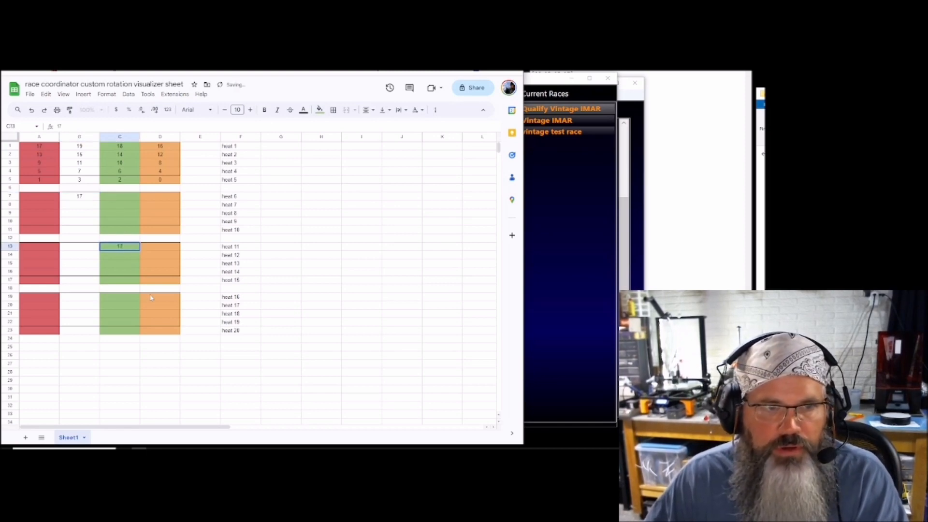
{"action": "left_click", "coordinate": [151, 298]}
{"action": "type", "text": "17"}
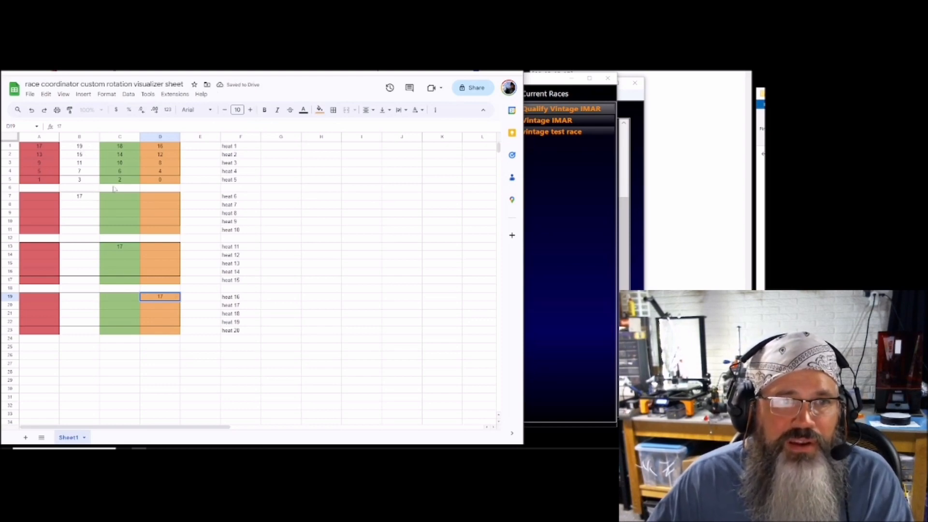
Step: Place driver 19 in C7 for heat 6, D13 for heat 11 and A19 for heat 16
{"action": "left_click", "coordinate": [117, 202]}
{"action": "type", "text": "19"}
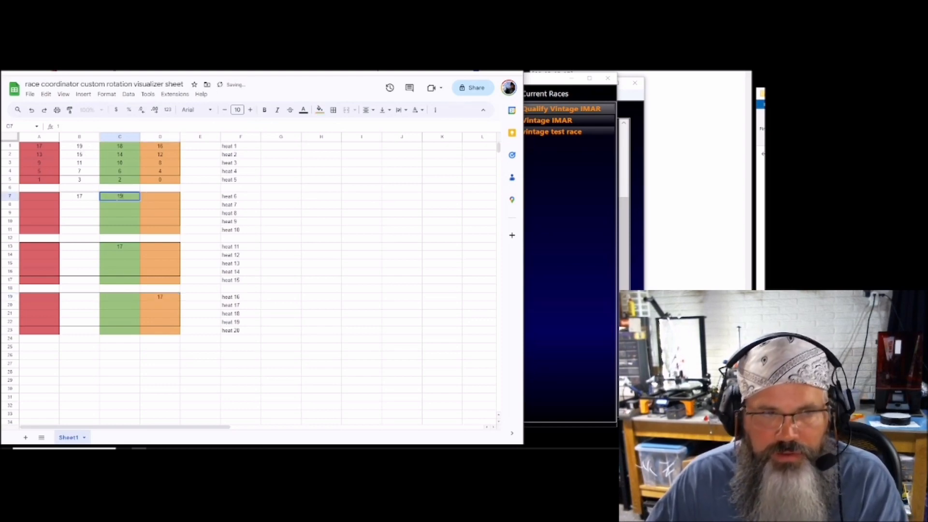
{"action": "left_click", "coordinate": [165, 252]}
{"action": "type", "text": "19"}
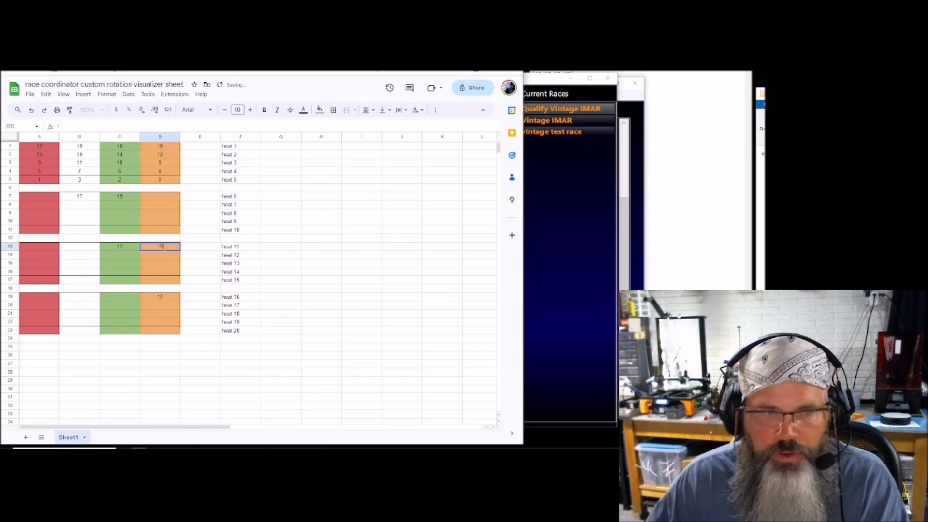
{"action": "left_click", "coordinate": [49, 298]}
{"action": "type", "text": "19"}
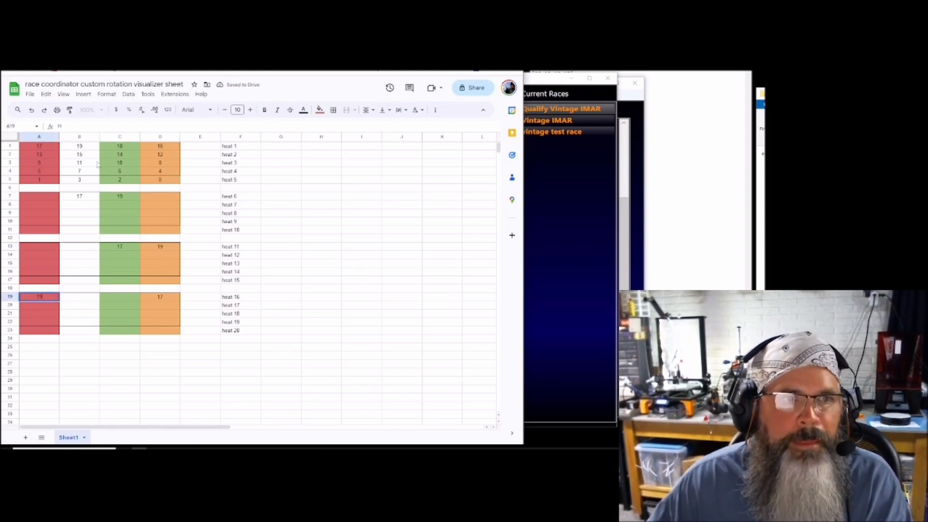
Step: Place driver 18 in D7 for heat 6, A13 for heat 11 and B19 for heat 16
{"action": "left_click", "coordinate": [155, 197]}
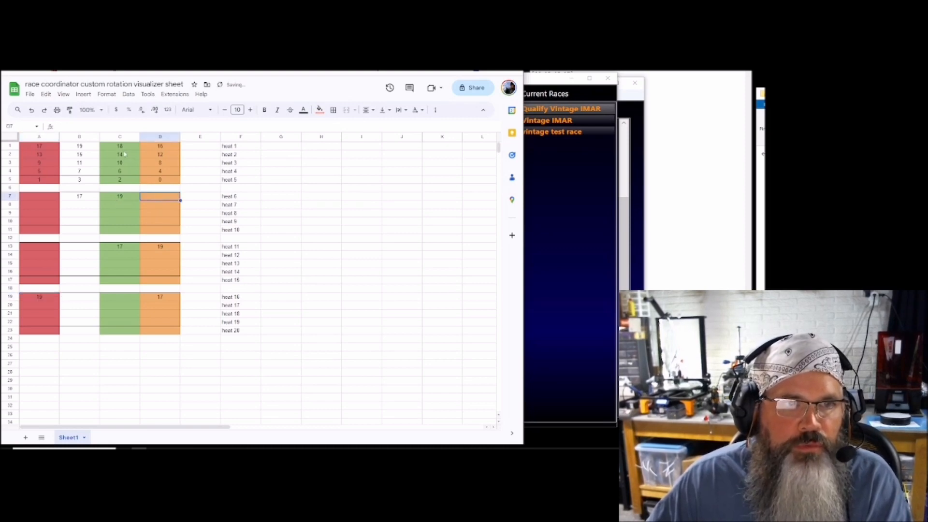
{"action": "type", "text": "18"}
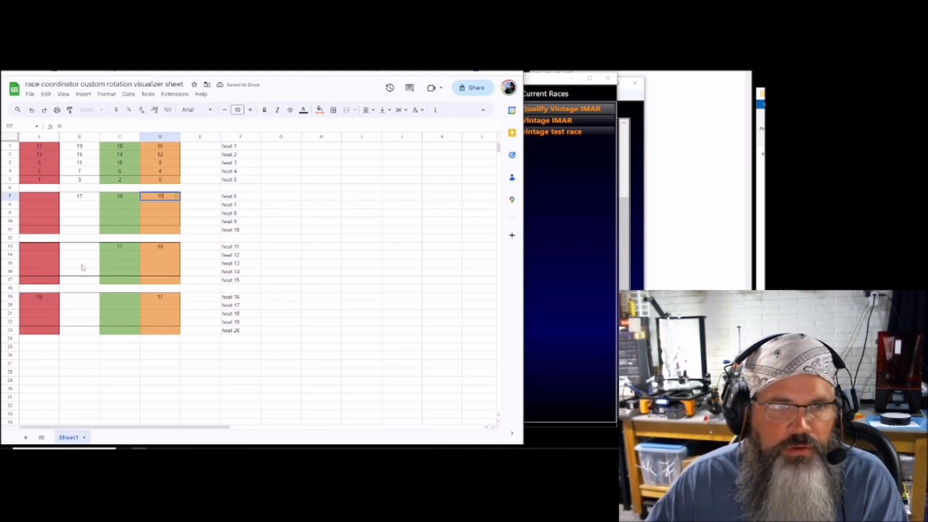
{"action": "left_click", "coordinate": [40, 246]}
{"action": "type", "text": "18"}
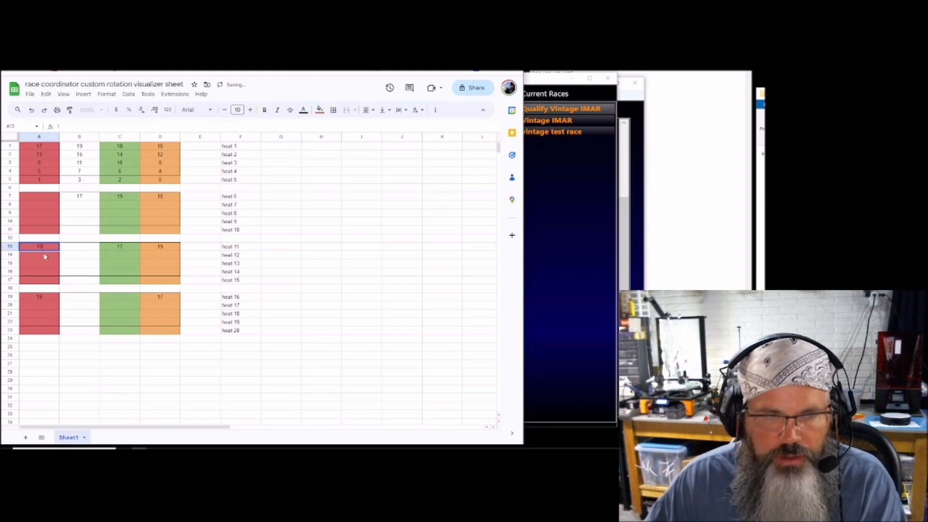
{"action": "left_click", "coordinate": [90, 297]}
{"action": "type", "text": "18"}
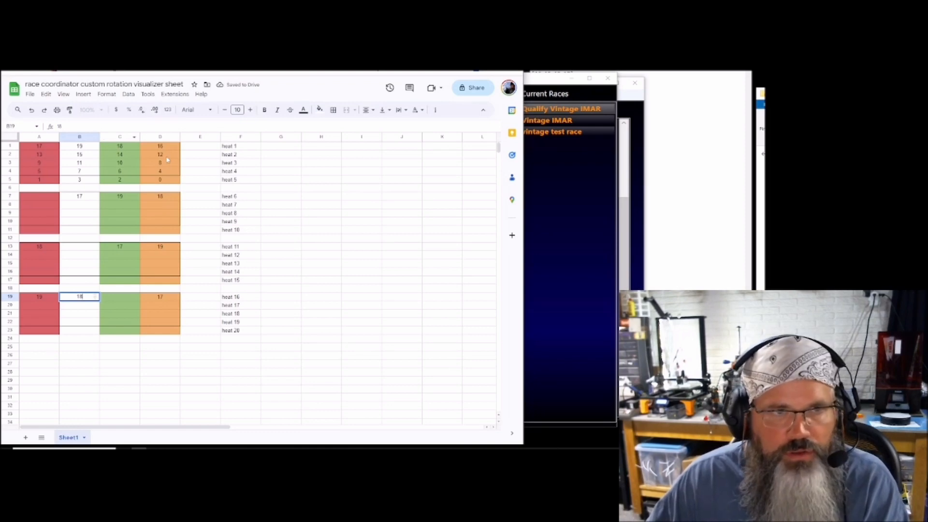
Step: Place driver 16 in A7 for heat 6, B13 for heat 11 and C19 for heat 16
{"action": "left_click", "coordinate": [29, 195]}
{"action": "type", "text": "16"}
{"action": "left_click", "coordinate": [80, 248]}
{"action": "type", "text": "1"}
{"action": "left_click", "coordinate": [117, 302]}
{"action": "type", "text": "16"}
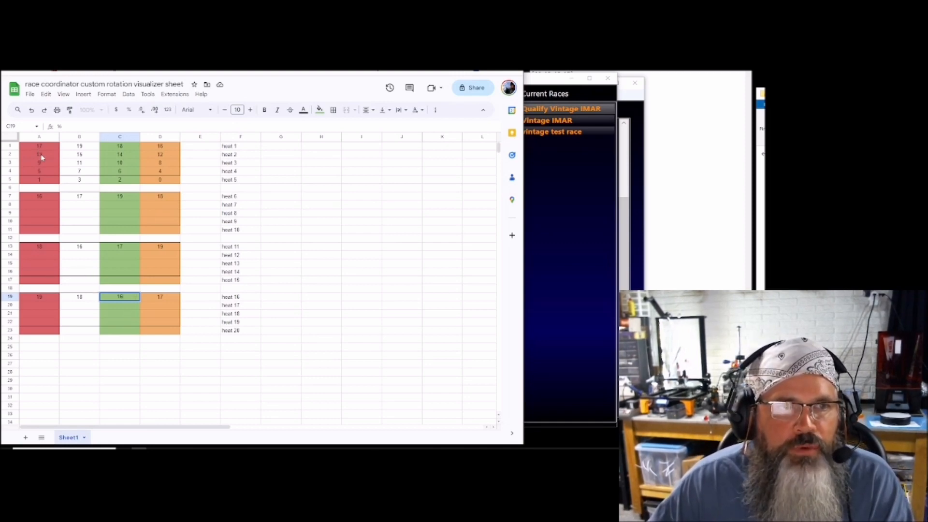
Step: Place driver 13 in B8 for heat 7, C14 for heat 12 and D20 for heat 17
{"action": "left_click", "coordinate": [76, 207]}
{"action": "type", "text": "13"}
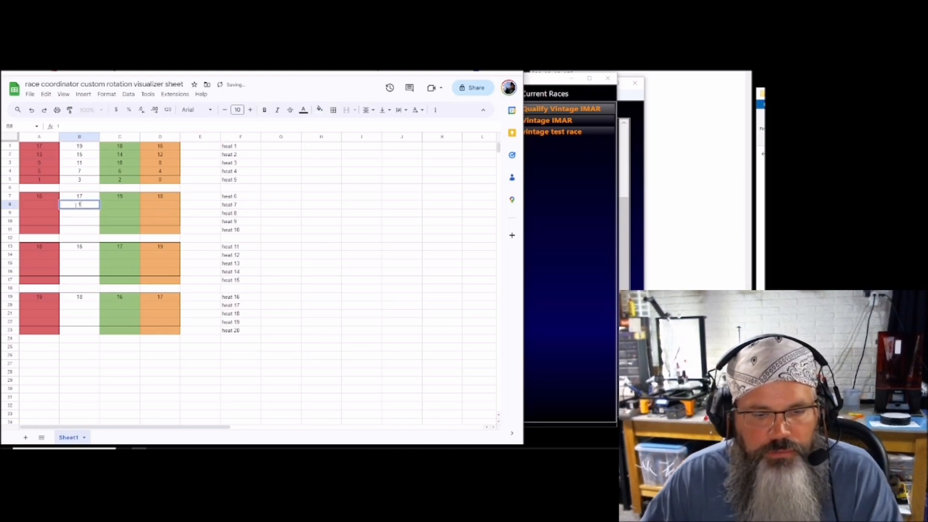
{"action": "left_click", "coordinate": [120, 255]}
{"action": "type", "text": "13"}
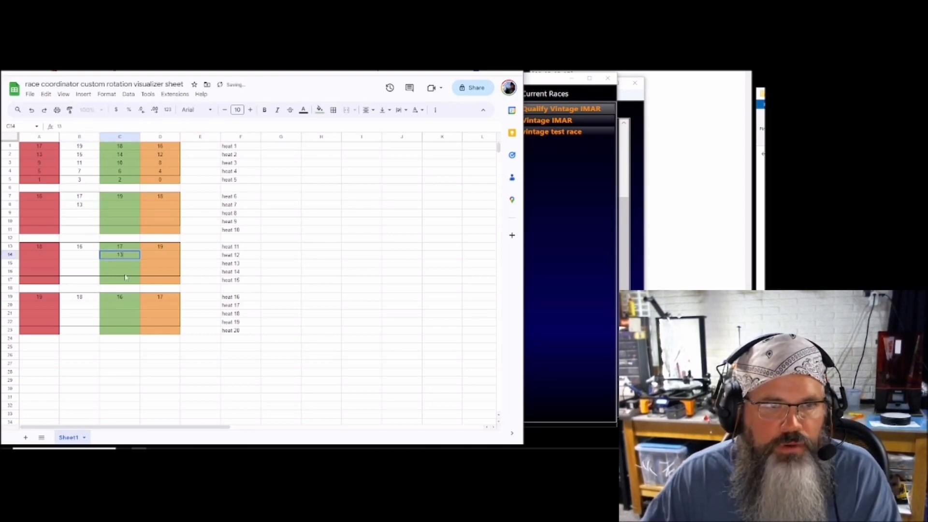
{"action": "left_click", "coordinate": [160, 305]}
{"action": "type", "text": "13"}
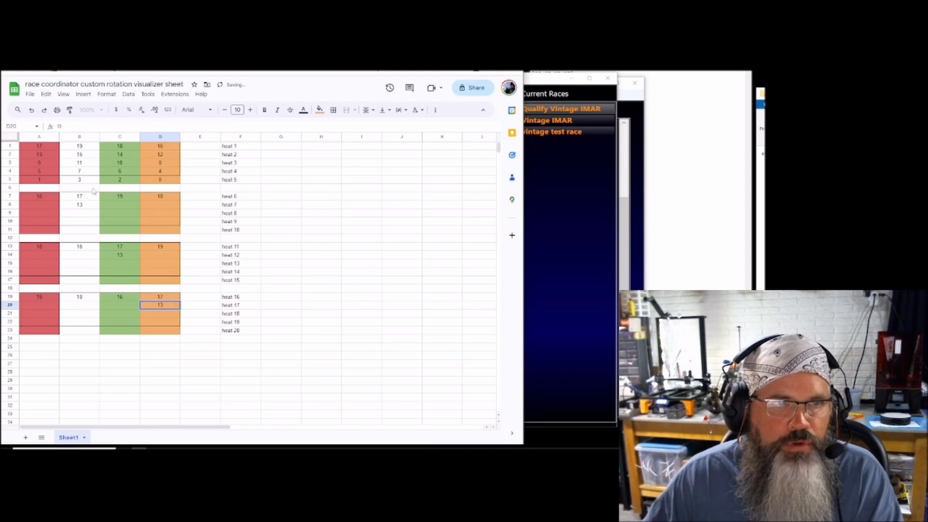
Step: Place driver 15 in C8 for heat 7, D14 for heat 12 and A20 for heat 17
{"action": "left_click", "coordinate": [118, 208]}
{"action": "type", "text": "15"}
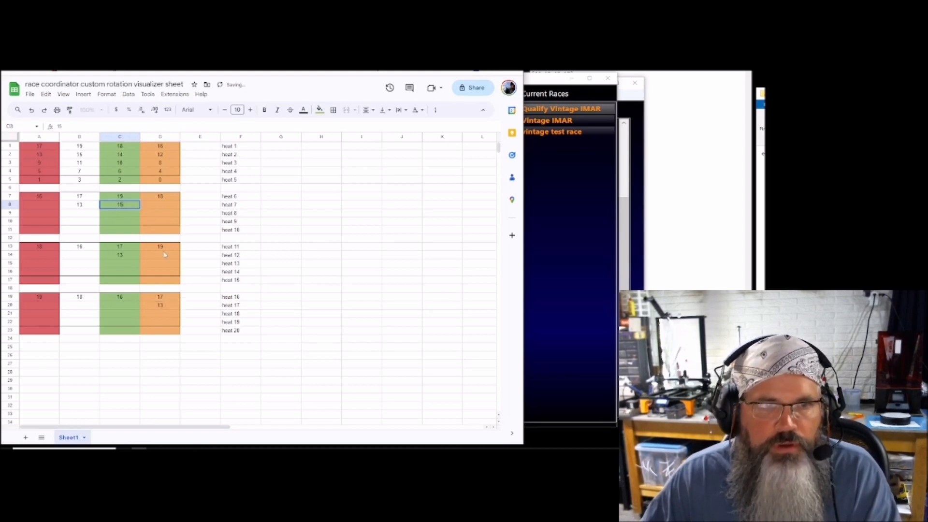
{"action": "left_click", "coordinate": [164, 254]}
{"action": "type", "text": "15"}
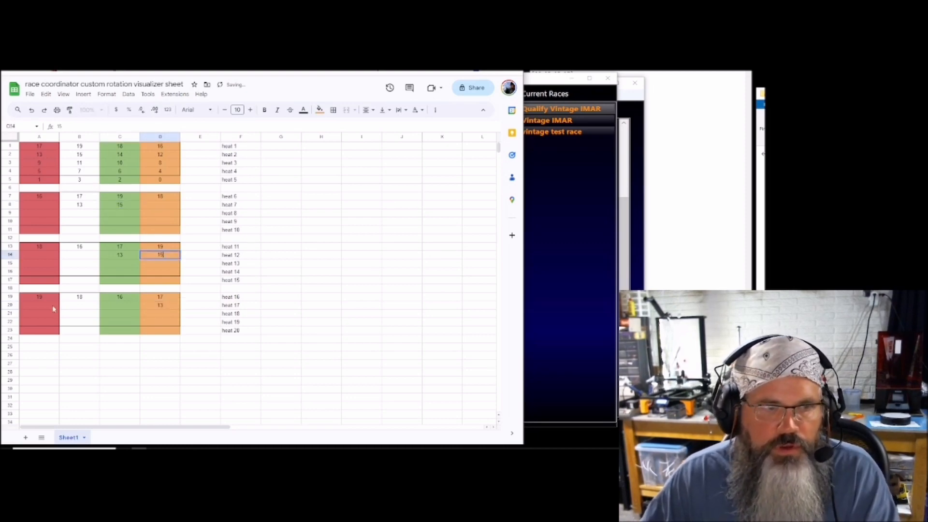
{"action": "left_click", "coordinate": [43, 310]}
{"action": "type", "text": "14"}
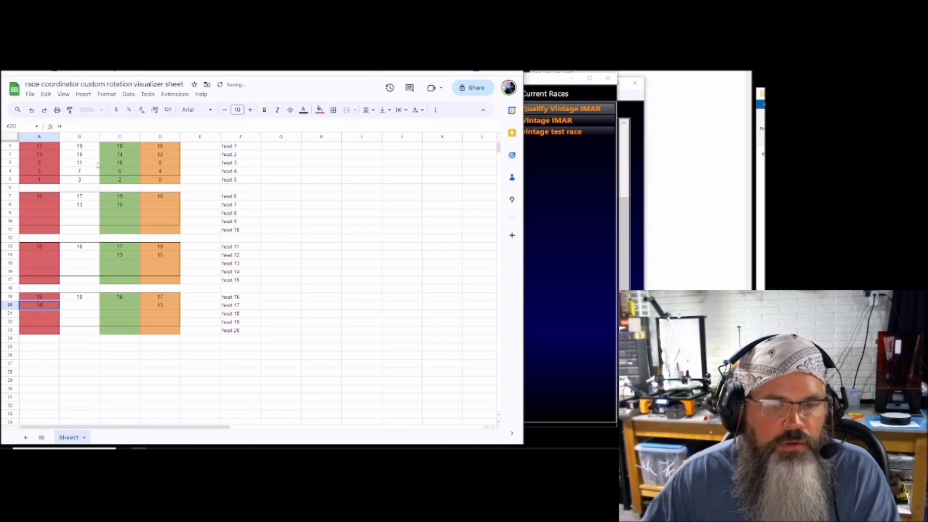
{"action": "key", "text": "BackSpace"}
{"action": "type", "text": "5"}
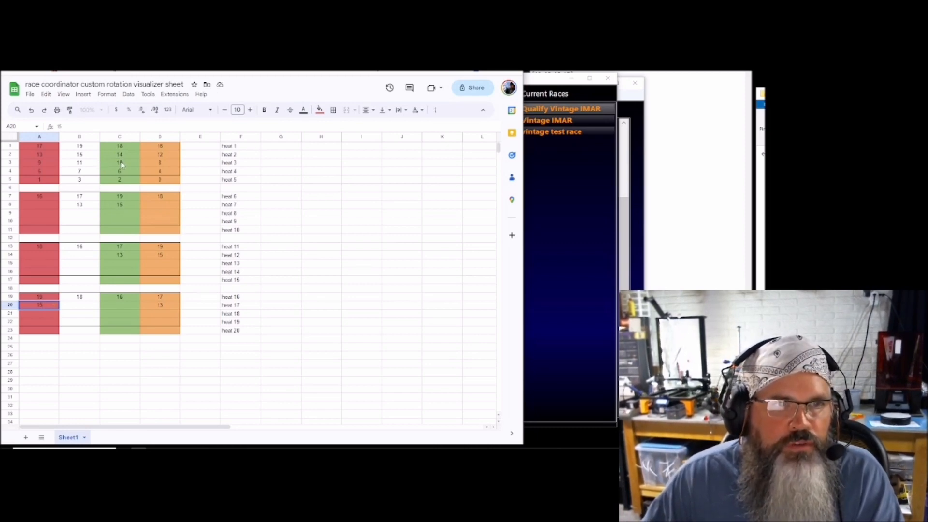
Step: Place driver 14 in D8 for heat 7, A14 for heat 12 and B20 for heat 17
{"action": "left_click", "coordinate": [155, 205]}
{"action": "type", "text": "14"}
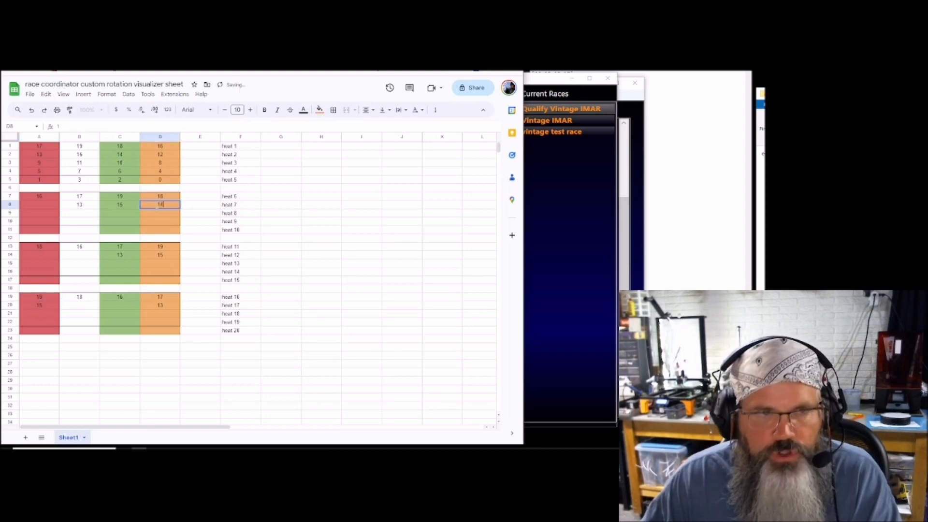
{"action": "left_click", "coordinate": [34, 257]}
{"action": "type", "text": "14"}
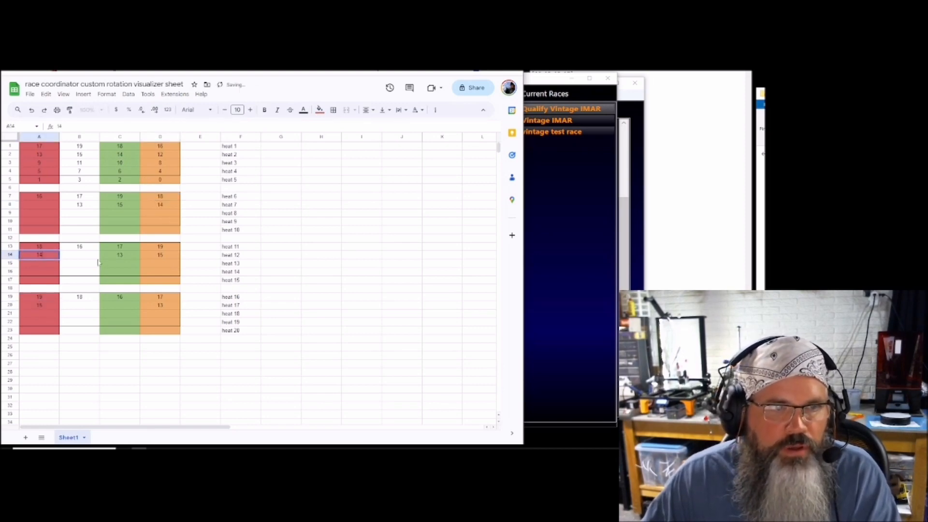
{"action": "left_click", "coordinate": [87, 306]}
{"action": "type", "text": "14"}
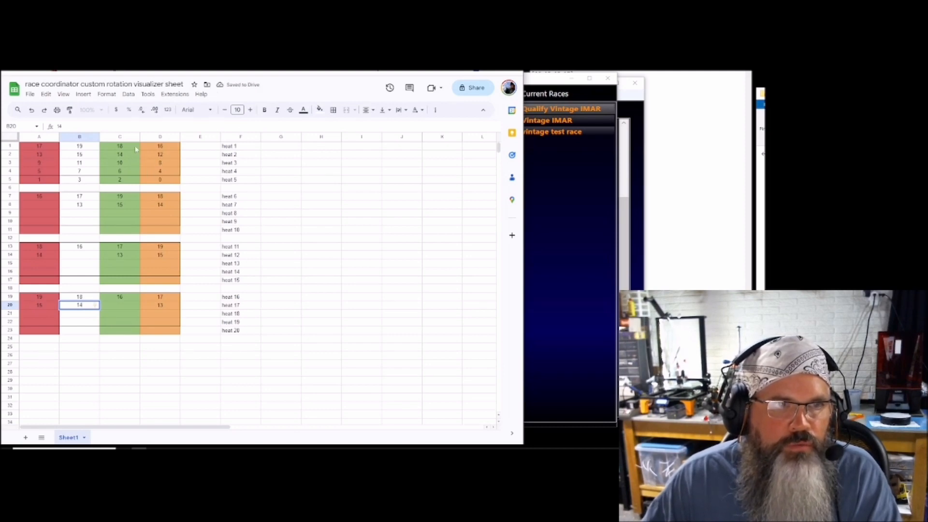
Step: Place driver 12 in A8 for heat 7, B14 for heat 12 and C20 for heat 17
{"action": "left_click", "coordinate": [39, 207]}
{"action": "type", "text": "12"}
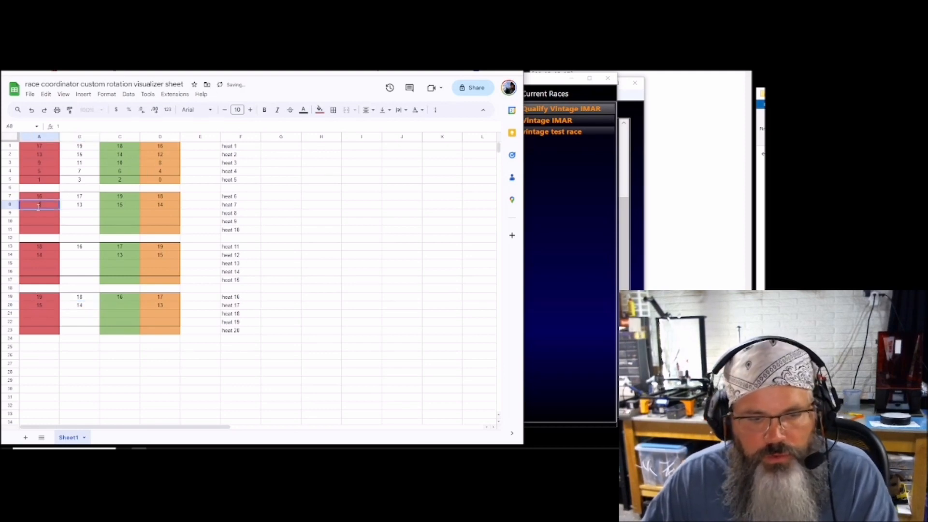
{"action": "left_click", "coordinate": [88, 255]}
{"action": "type", "text": "12"}
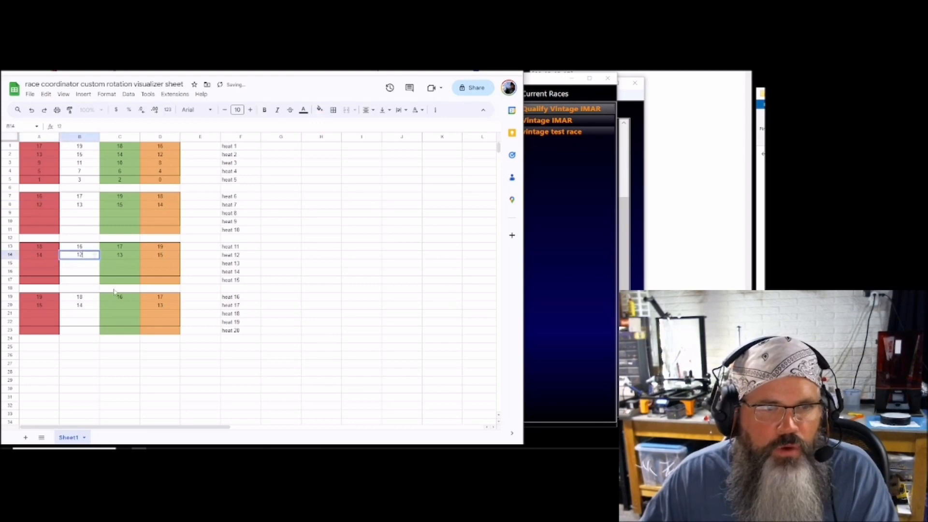
{"action": "left_click", "coordinate": [120, 303]}
{"action": "type", "text": "12"}
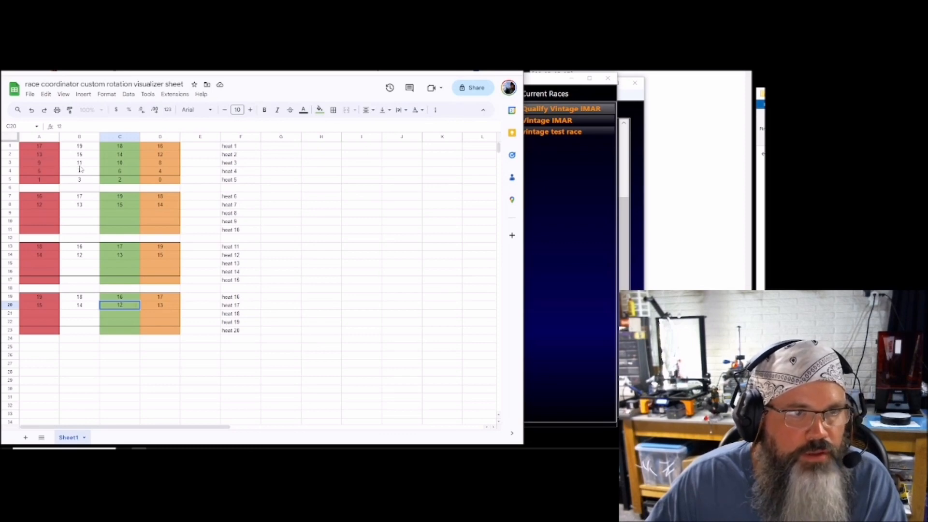
Step: Place driver 11 in C9 for heat 8 and D15 for heat 13, and enter 10 in A21 for heat 18
{"action": "left_click", "coordinate": [121, 215]}
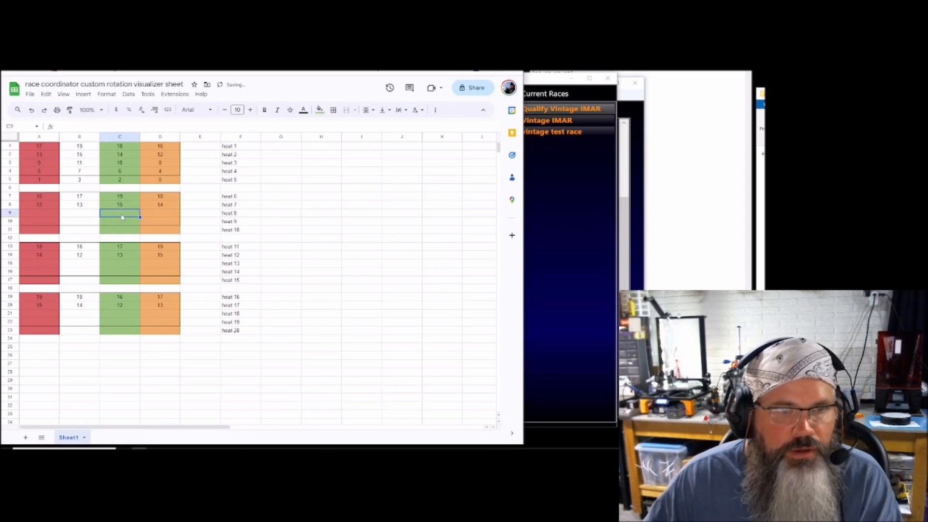
{"action": "type", "text": "11"}
{"action": "left_click", "coordinate": [153, 264]}
{"action": "type", "text": "11"}
{"action": "left_click", "coordinate": [43, 312]}
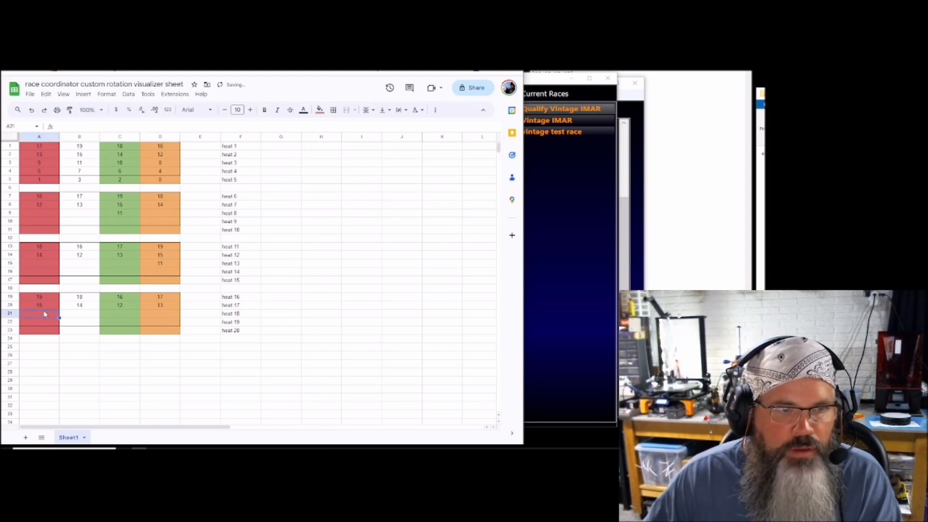
{"action": "type", "text": "10"}
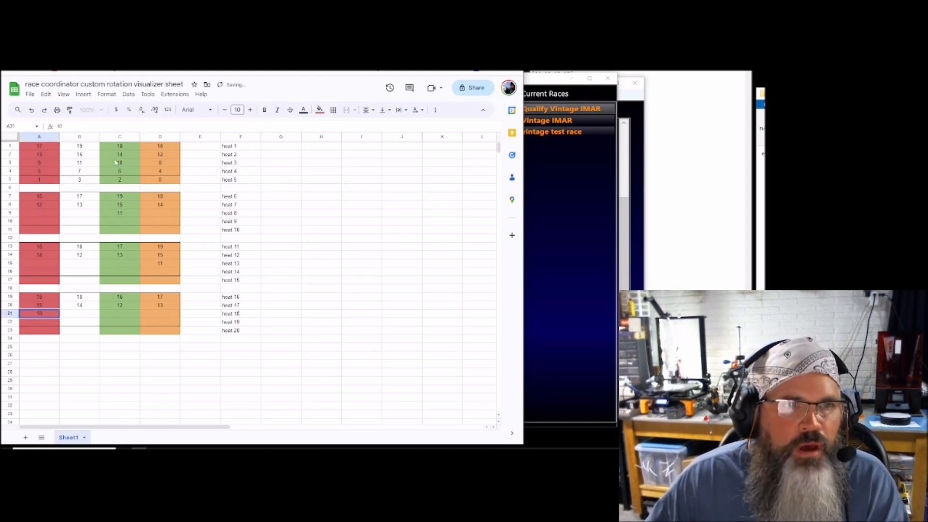
Step: Place driver 10 in D9 for heat 8, A15 for heat 13 and B21 for heat 18, and correct A21 to 11
{"action": "left_click", "coordinate": [160, 216]}
{"action": "type", "text": "10"}
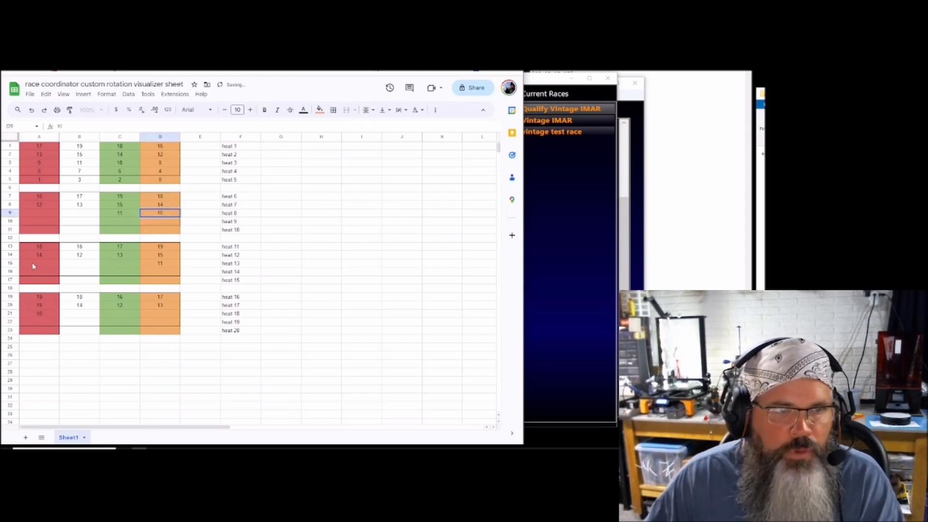
{"action": "left_click", "coordinate": [32, 263]}
{"action": "type", "text": "10"}
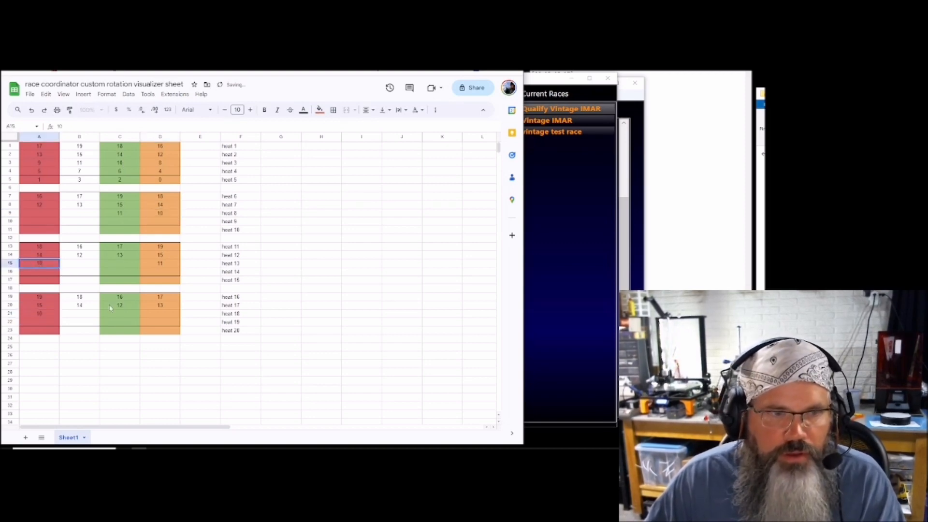
{"action": "left_click", "coordinate": [79, 314]}
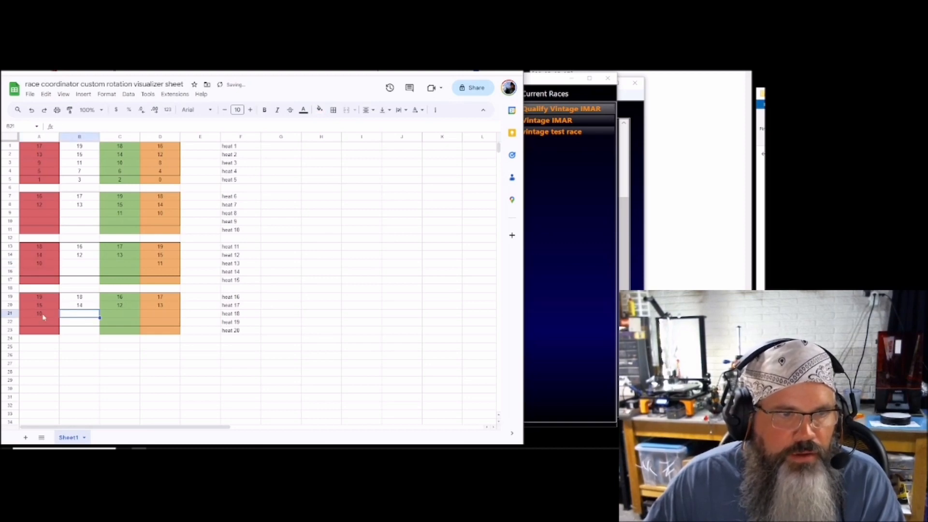
{"action": "type", "text": "10"}
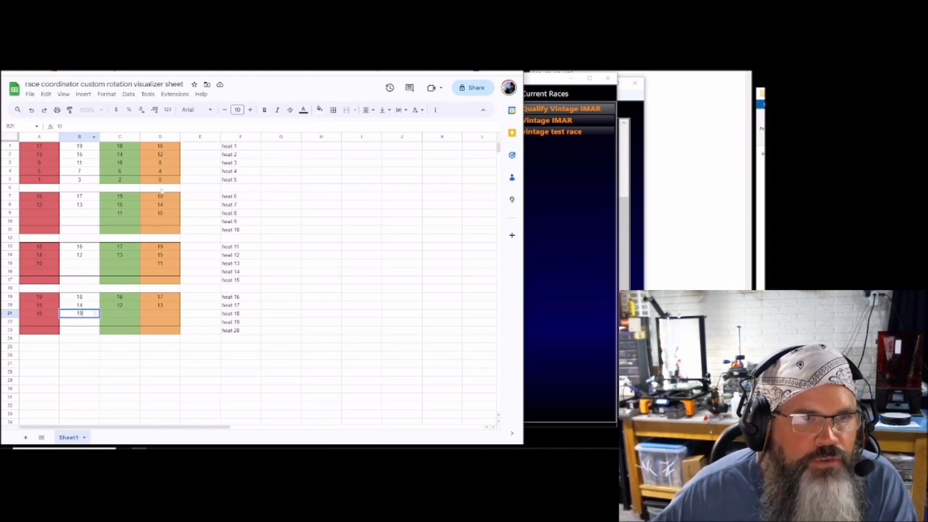
{"action": "left_click", "coordinate": [42, 317]}
{"action": "key", "text": "BackSpace"}
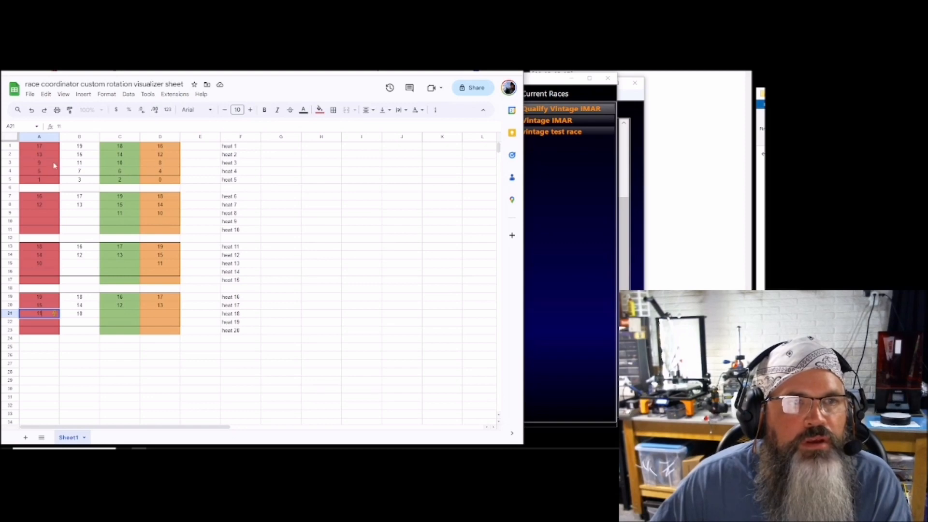
Step: Place driver 9 in B9 for heat 8, C15 for heat 13 and D21 for heat 18
{"action": "left_click", "coordinate": [84, 219]}
{"action": "type", "text": "9"}
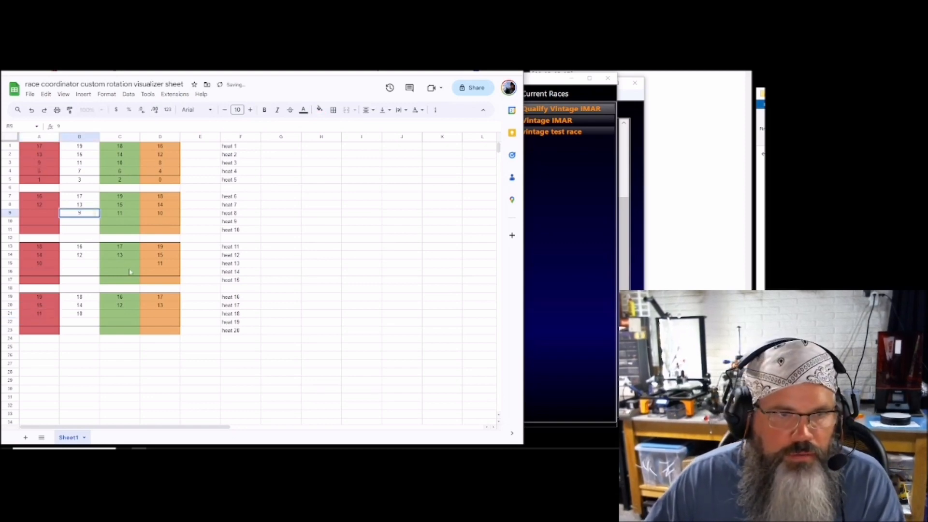
{"action": "left_click", "coordinate": [129, 265]}
{"action": "type", "text": "9"}
{"action": "left_click", "coordinate": [160, 313]}
{"action": "type", "text": "9"}
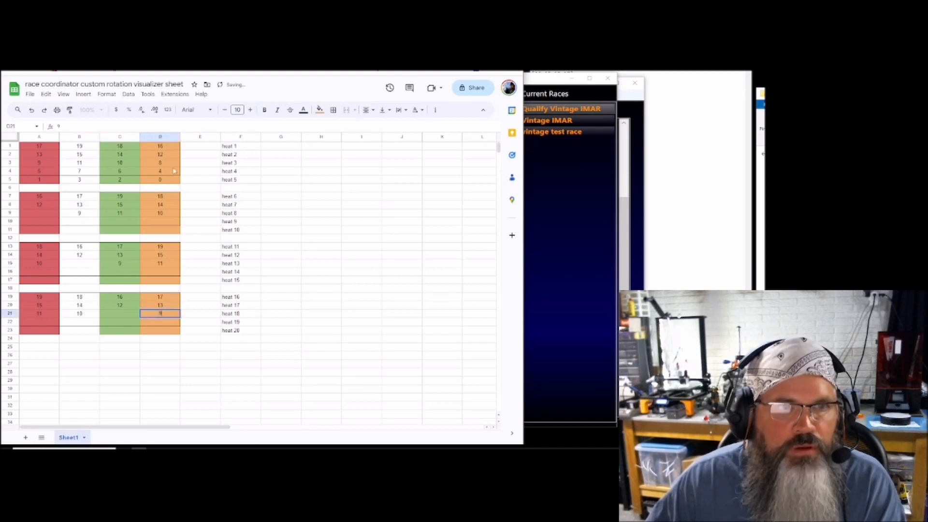
Step: Place driver 8 in A9 for heat 8, B15 for heat 13 and C21 for heat 18
{"action": "left_click", "coordinate": [41, 215]}
{"action": "type", "text": "8"}
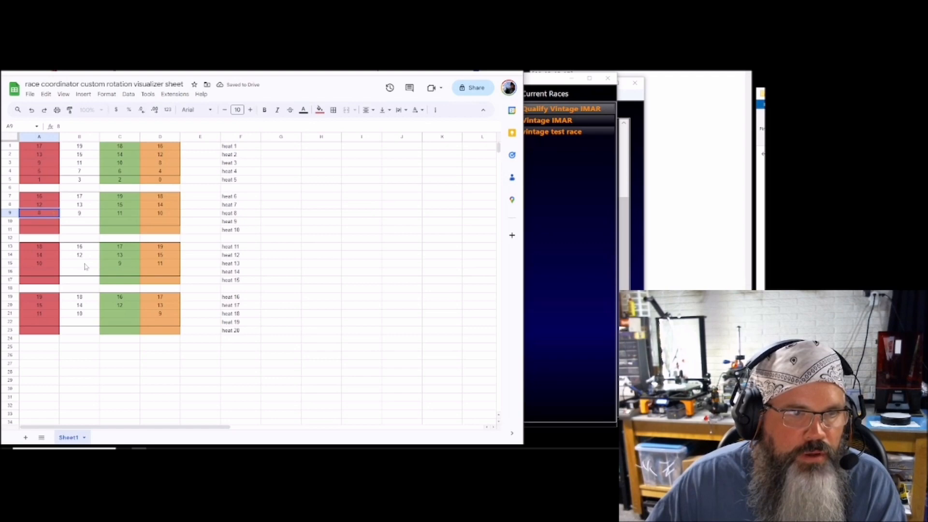
{"action": "left_click", "coordinate": [85, 265]}
{"action": "type", "text": "8"}
{"action": "left_click", "coordinate": [120, 313]}
{"action": "type", "text": "8"}
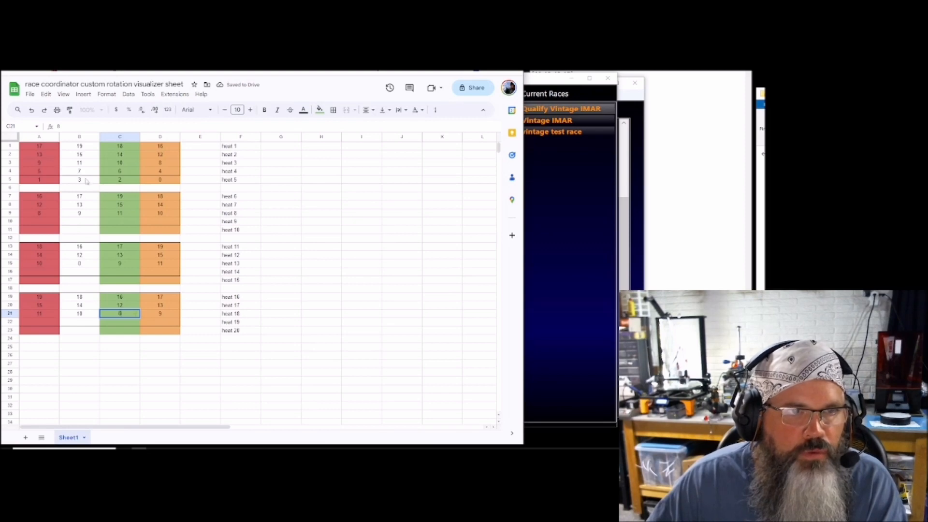
Step: Place driver 7 in C10 for heat 9, D16 for heat 14 and A22 for heat 19, re-entering 11 in A21
{"action": "left_click", "coordinate": [124, 225]}
{"action": "type", "text": "7"}
{"action": "left_click", "coordinate": [160, 272]}
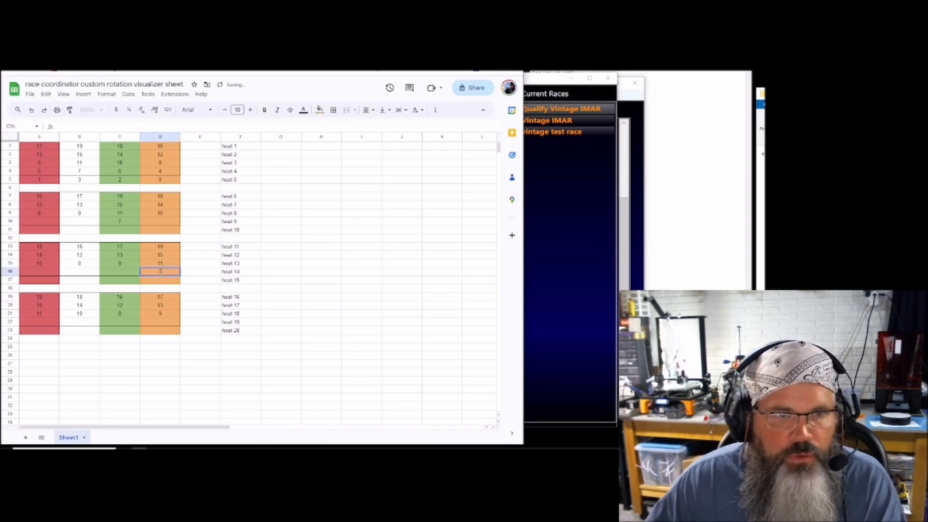
{"action": "left_click", "coordinate": [48, 318]}
{"action": "key", "text": "Delete"}
{"action": "type", "text": "11"}
{"action": "key", "text": "Return"}
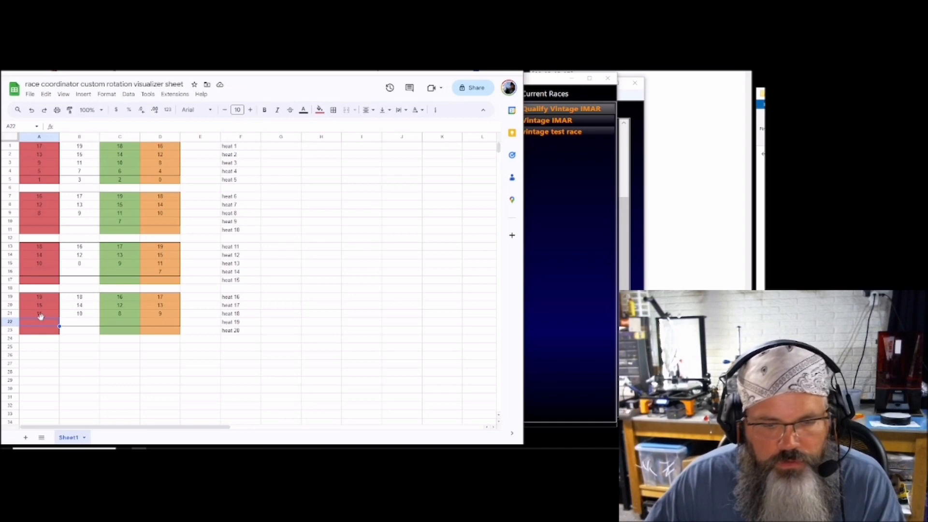
{"action": "type", "text": "7"}
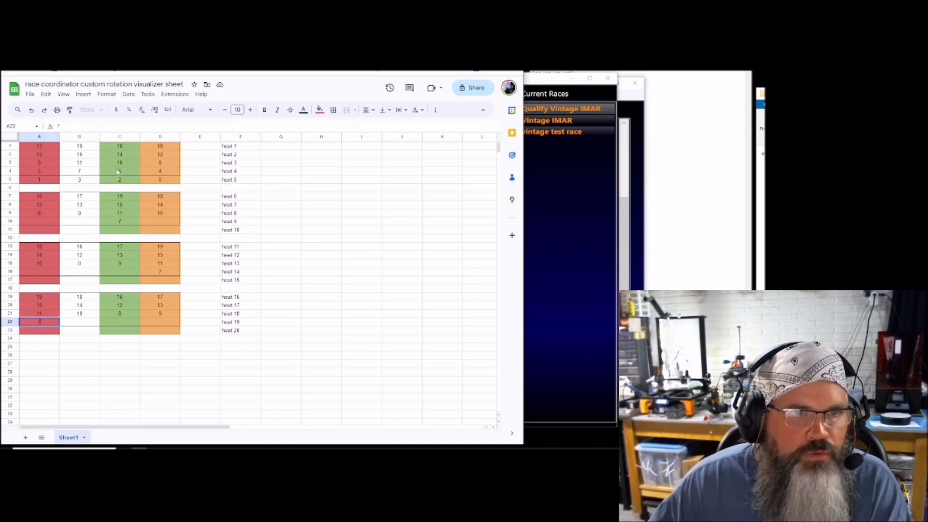
Step: Place driver 6 in D10 for heat 9, A16 for heat 14 and B22 for heat 19
{"action": "left_click", "coordinate": [165, 222]}
{"action": "type", "text": "6"}
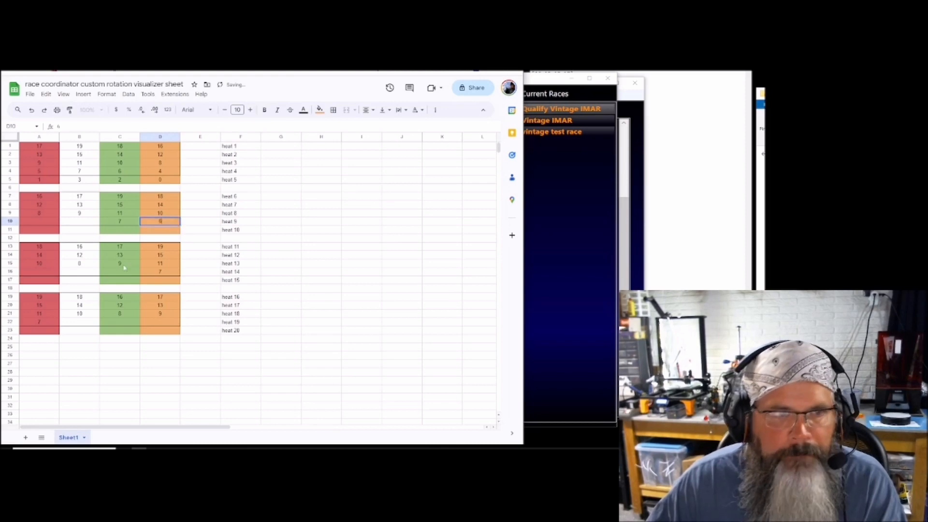
{"action": "left_click", "coordinate": [48, 274]}
{"action": "type", "text": "6"}
{"action": "left_click", "coordinate": [75, 321]}
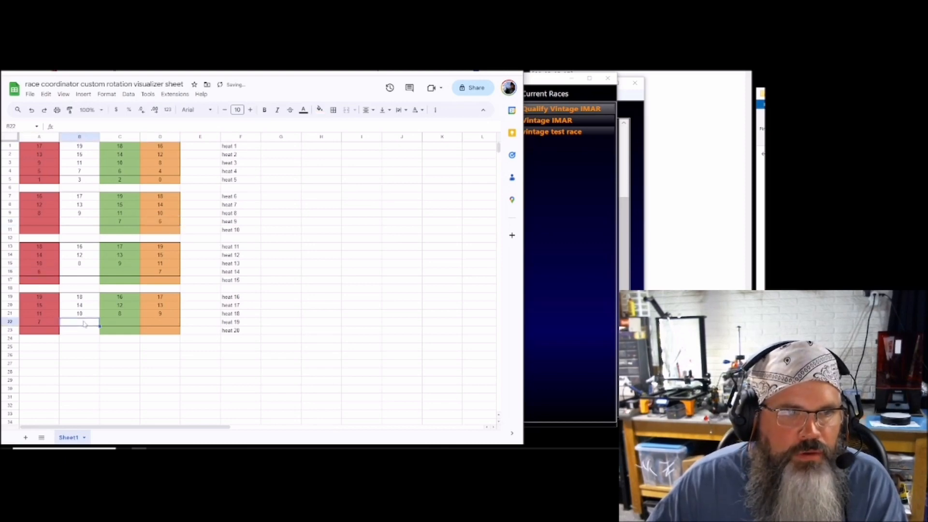
{"action": "type", "text": "6"}
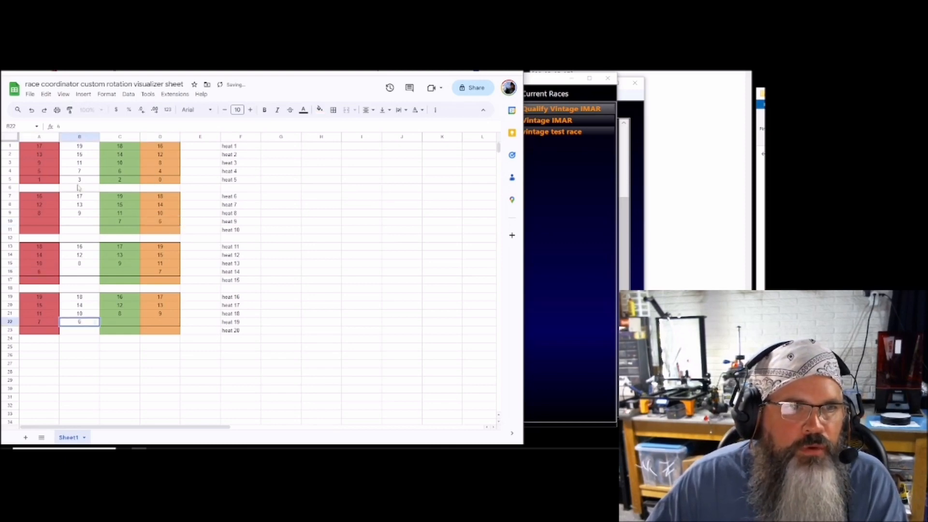
Step: Place driver 5 in B10 for heat 9, C16 for heat 14 and D22 for heat 19
{"action": "left_click", "coordinate": [74, 224]}
{"action": "type", "text": "5"}
{"action": "left_click", "coordinate": [127, 272]}
{"action": "type", "text": "5"}
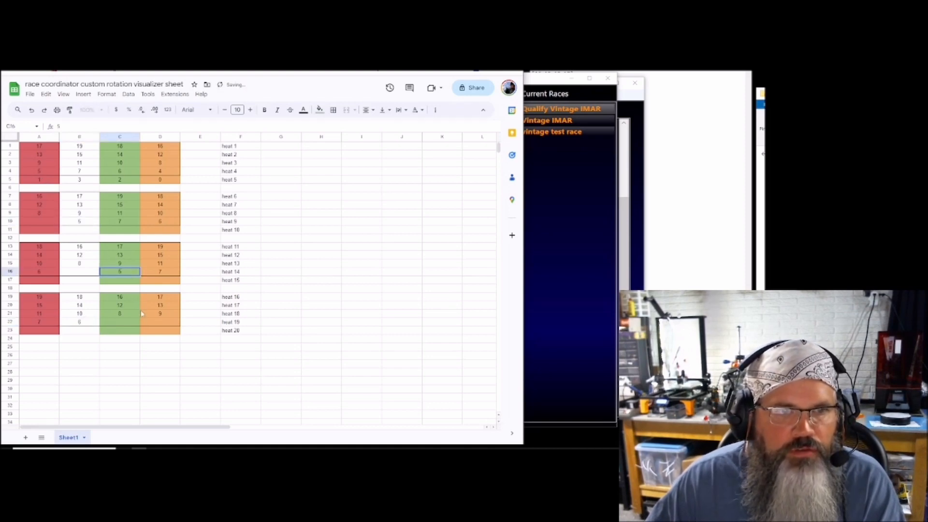
{"action": "left_click", "coordinate": [161, 322]}
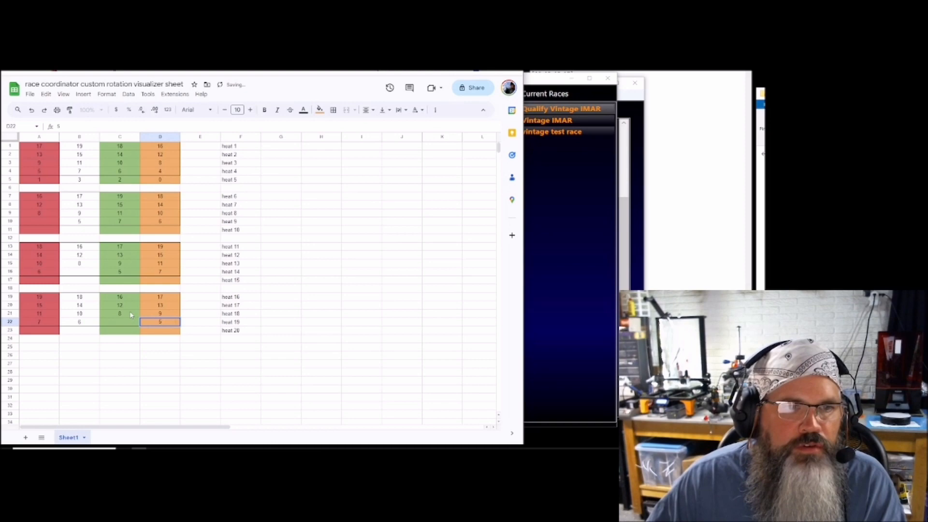
Step: Place driver 4 in A10 for heat 9, B16 for heat 14 and C22 for heat 19
{"action": "left_click", "coordinate": [46, 220]}
{"action": "type", "text": "4"}
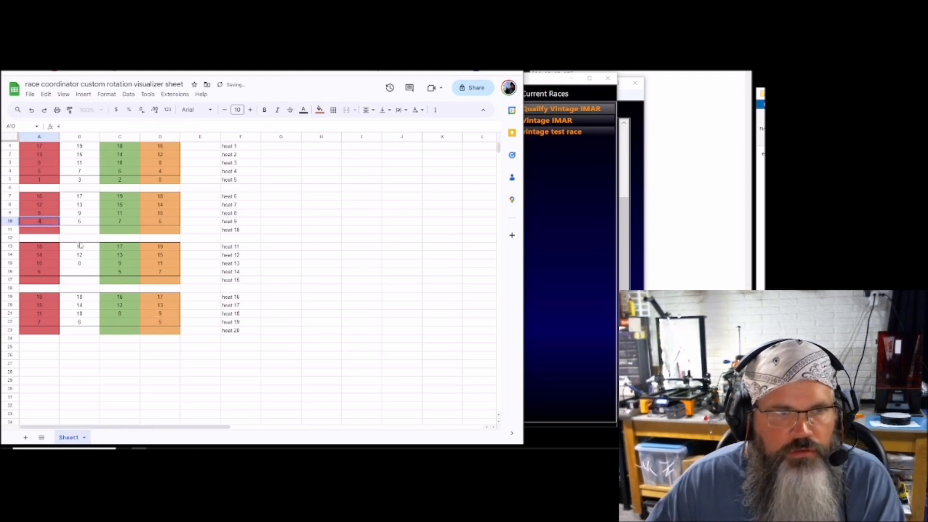
{"action": "left_click", "coordinate": [93, 272]}
{"action": "type", "text": "4"}
{"action": "left_click", "coordinate": [122, 321]}
{"action": "type", "text": "4"}
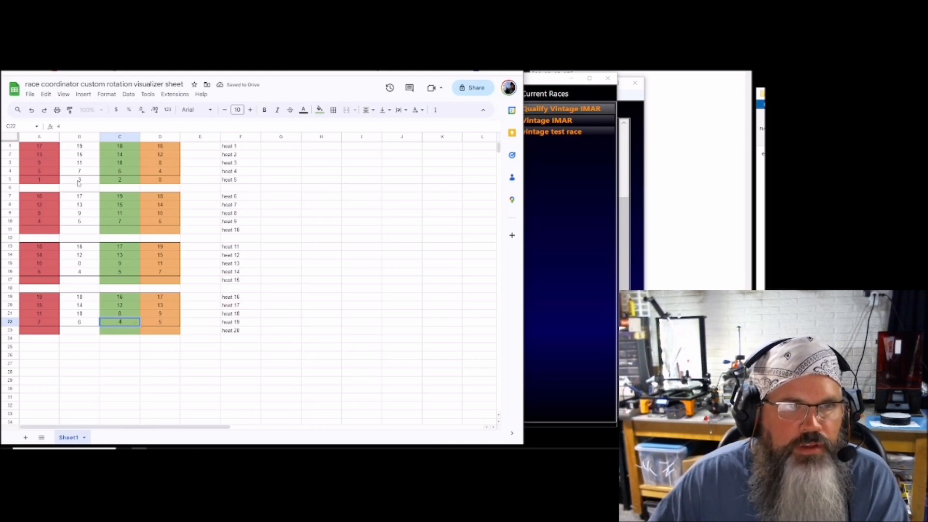
Step: Place driver 3 in C11 for heat 10, D17 for heat 15 and A23 for heat 20
{"action": "left_click", "coordinate": [122, 234]}
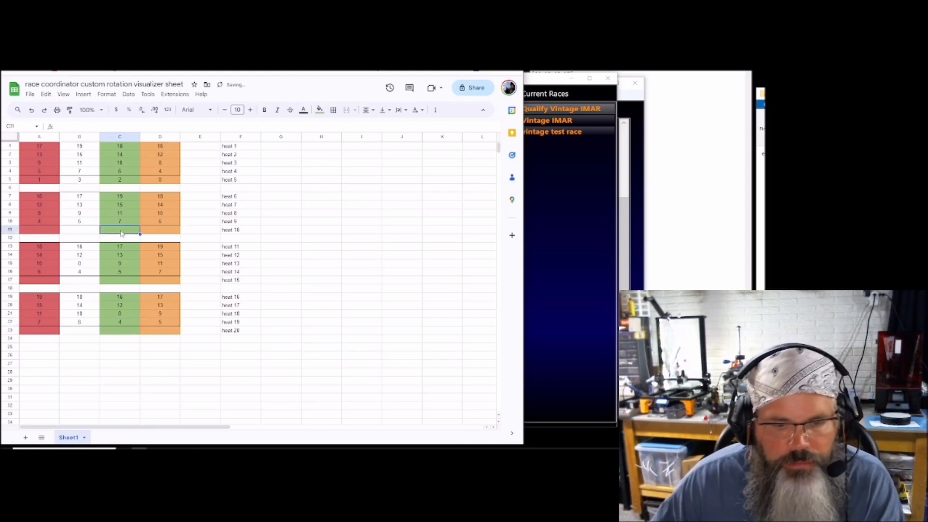
{"action": "type", "text": "3"}
{"action": "left_click", "coordinate": [159, 280]}
{"action": "type", "text": "3"}
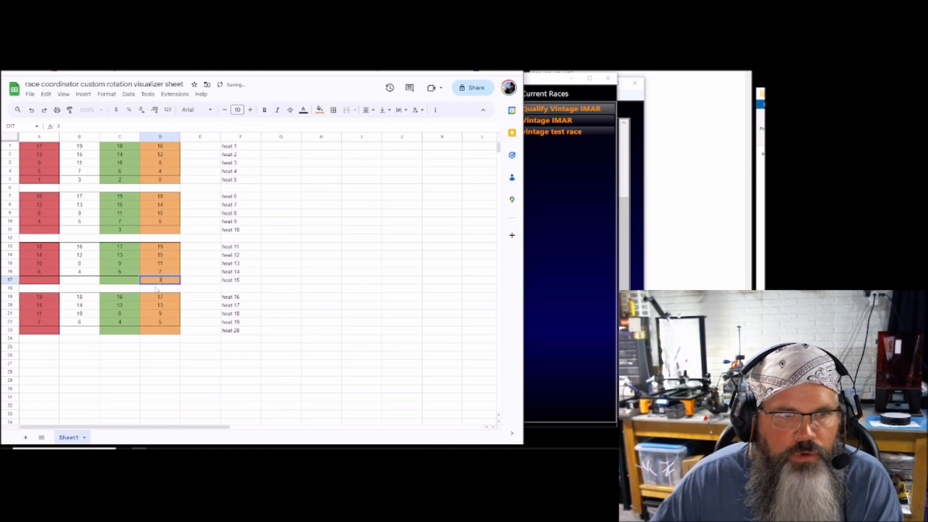
{"action": "left_click", "coordinate": [48, 333]}
{"action": "type", "text": "3"}
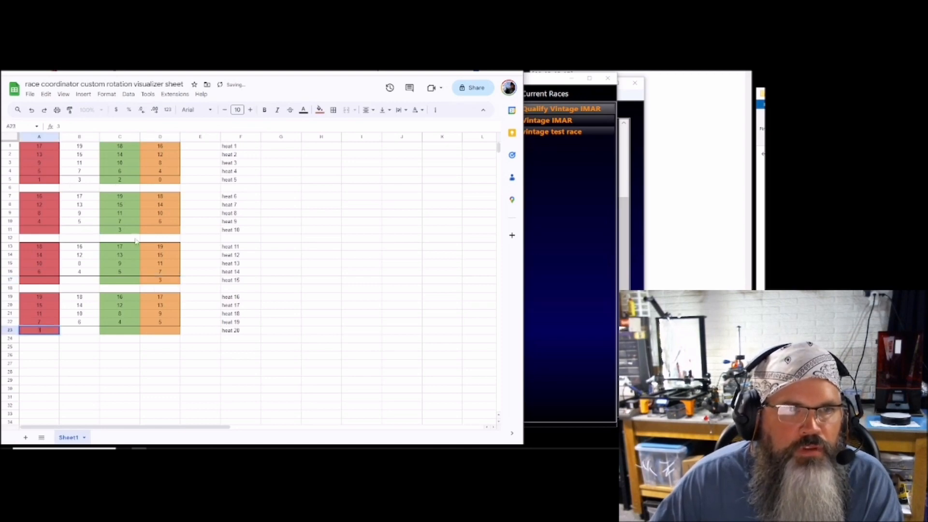
Step: Place driver 2 in D11 for heat 10, A17 for heat 15 and B23 for heat 20
{"action": "left_click", "coordinate": [159, 229]}
{"action": "type", "text": "2"}
{"action": "left_click", "coordinate": [45, 281]}
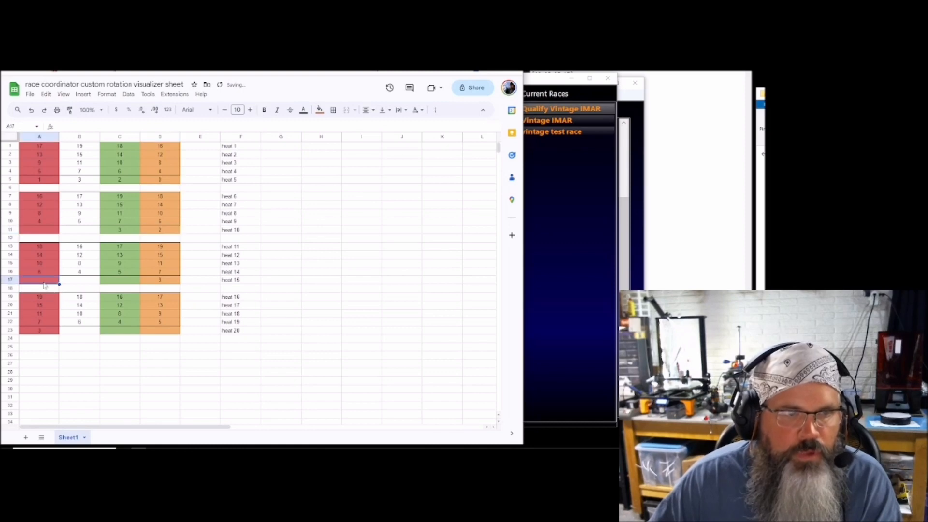
{"action": "type", "text": "2"}
{"action": "left_click", "coordinate": [87, 330]}
{"action": "type", "text": "2"}
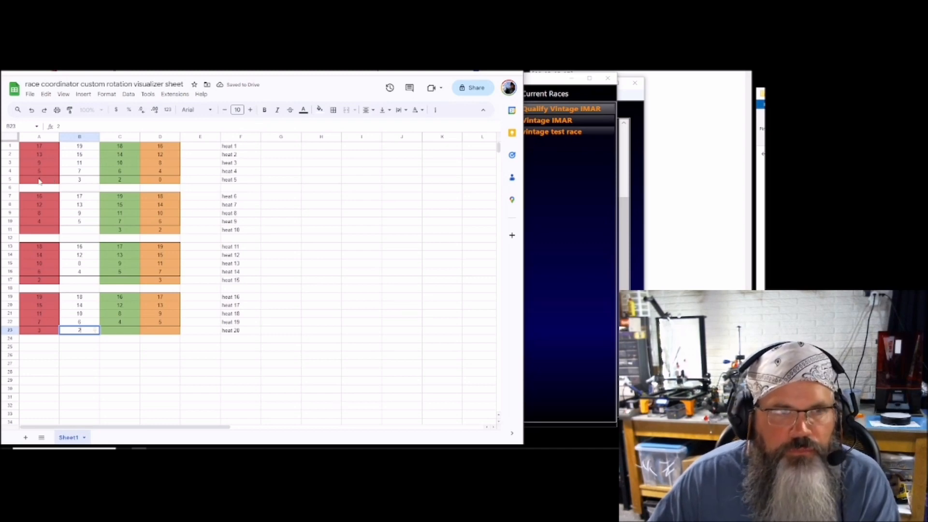
Step: Place driver 1 in B11 for heat 10, C17 for heat 15 and D23 for heat 20
{"action": "left_click", "coordinate": [77, 230]}
{"action": "type", "text": "1"}
{"action": "left_click", "coordinate": [112, 281]}
{"action": "type", "text": "1"}
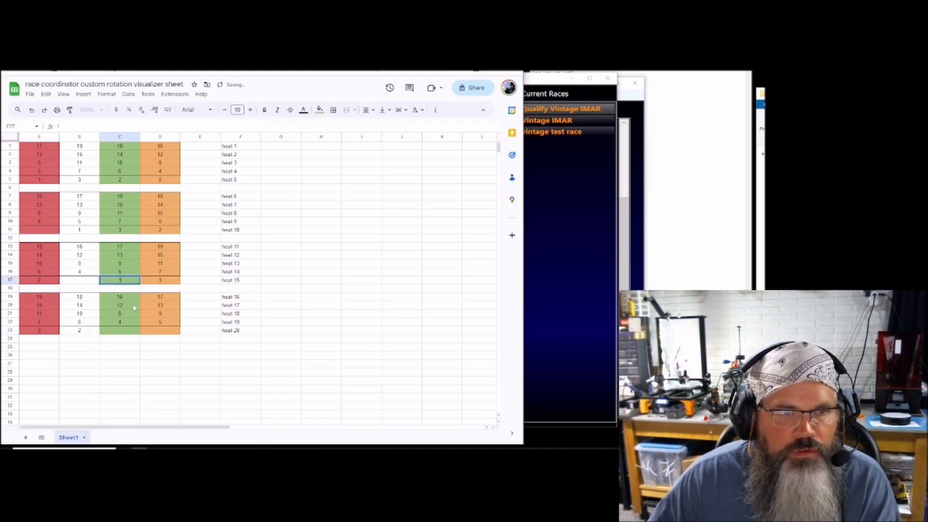
{"action": "left_click", "coordinate": [159, 330]}
{"action": "type", "text": "1"}
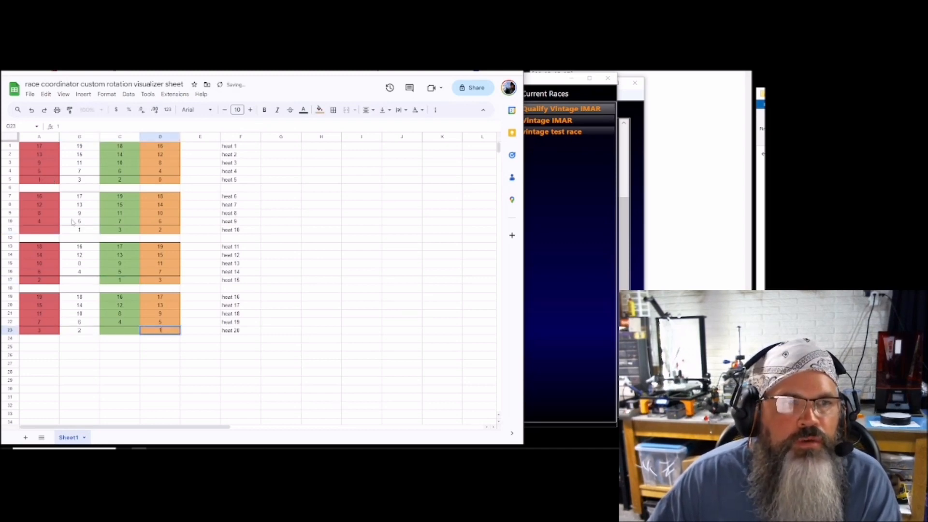
Step: Place driver 0 in A11 for heat 10, B17 for heat 15 and C23 for heat 20
{"action": "left_click", "coordinate": [42, 230]}
{"action": "type", "text": "0"}
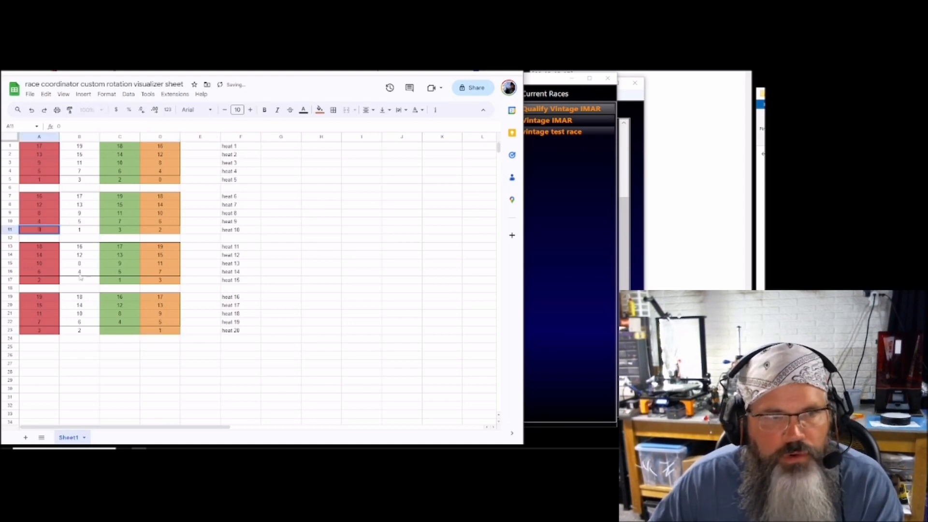
{"action": "left_click", "coordinate": [80, 280]}
{"action": "type", "text": "0"}
{"action": "left_click", "coordinate": [119, 330]}
{"action": "type", "text": "0"}
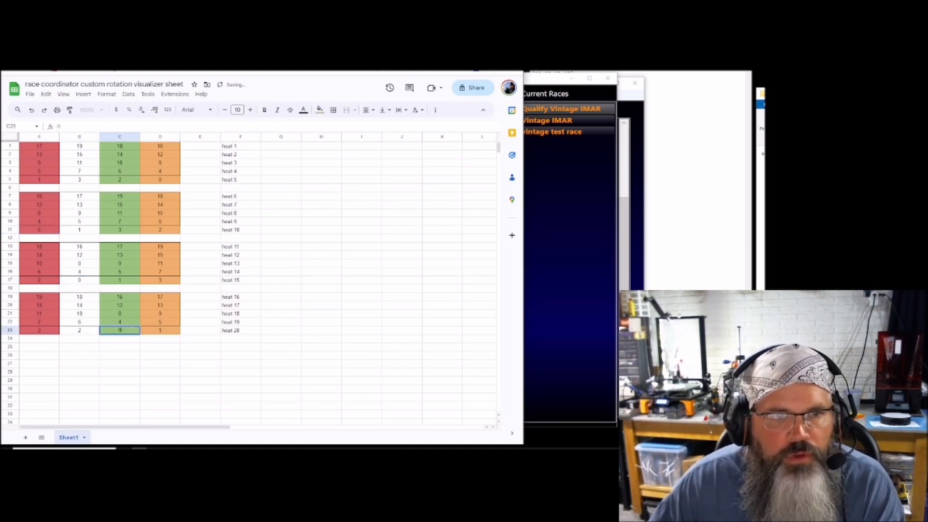
{"action": "left_click", "coordinate": [198, 332]}
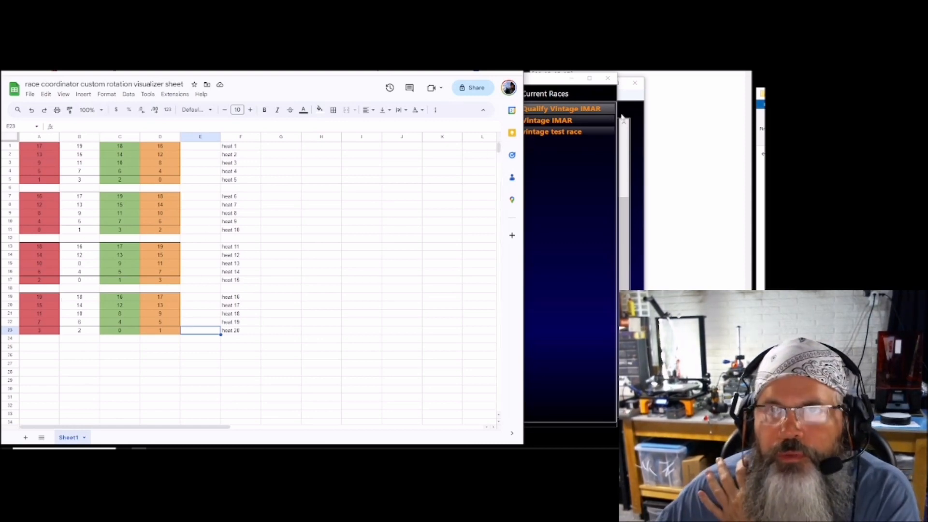
Step: Examine the driver count, lane count and heat list in the Notepad rotation file, then review heats 3–5 and 8–10 in the spreadsheet
{"action": "left_click_drag", "start_coordinate": [678, 74], "coordinate": [431, 71]}
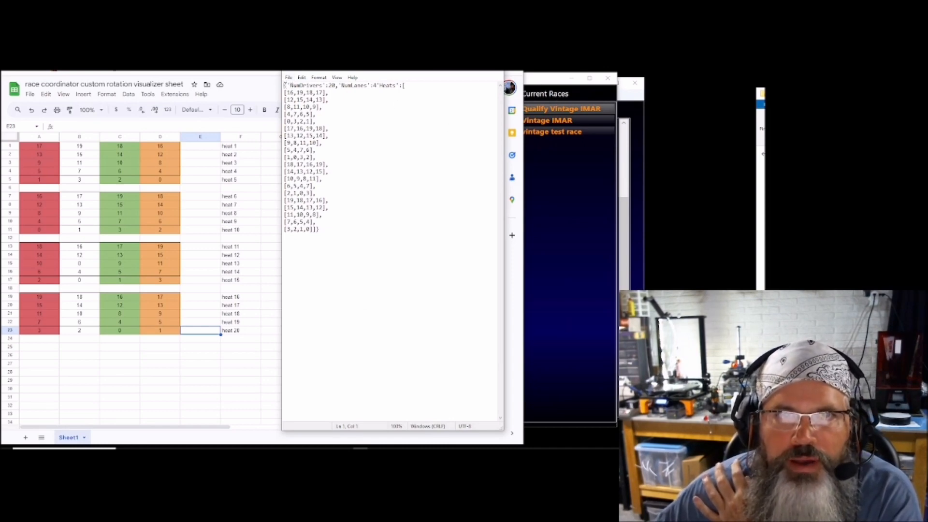
{"action": "left_click_drag", "start_coordinate": [289, 85], "coordinate": [325, 85]}
{"action": "left_click", "coordinate": [333, 85]}
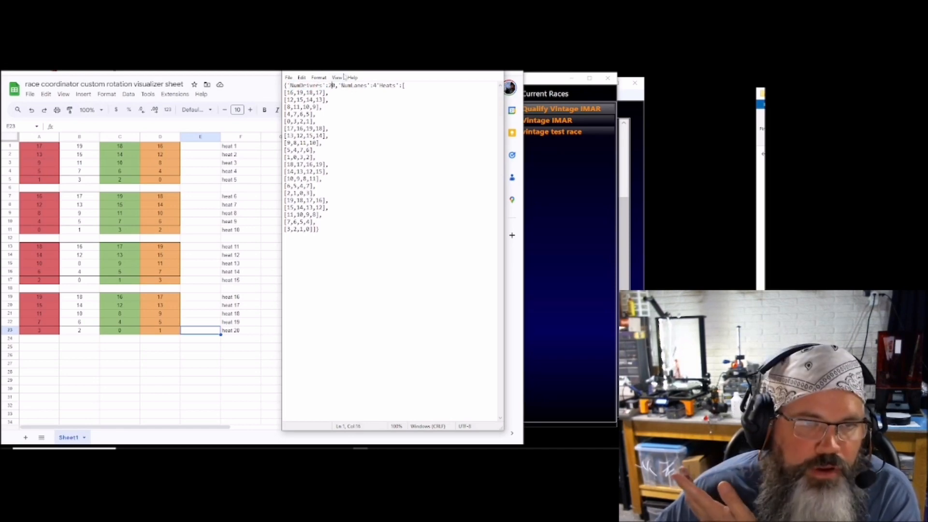
{"action": "double_click", "coordinate": [374, 86]}
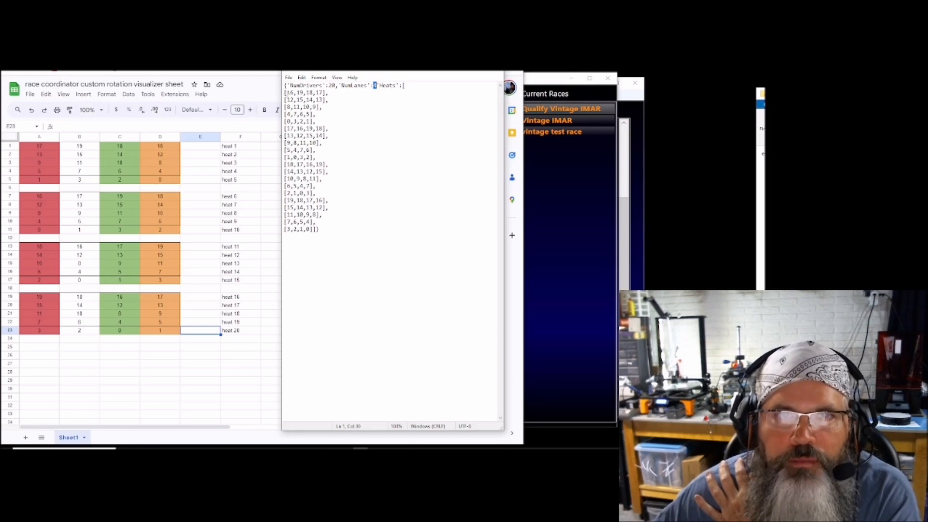
{"action": "left_click_drag", "start_coordinate": [285, 91], "coordinate": [328, 242]}
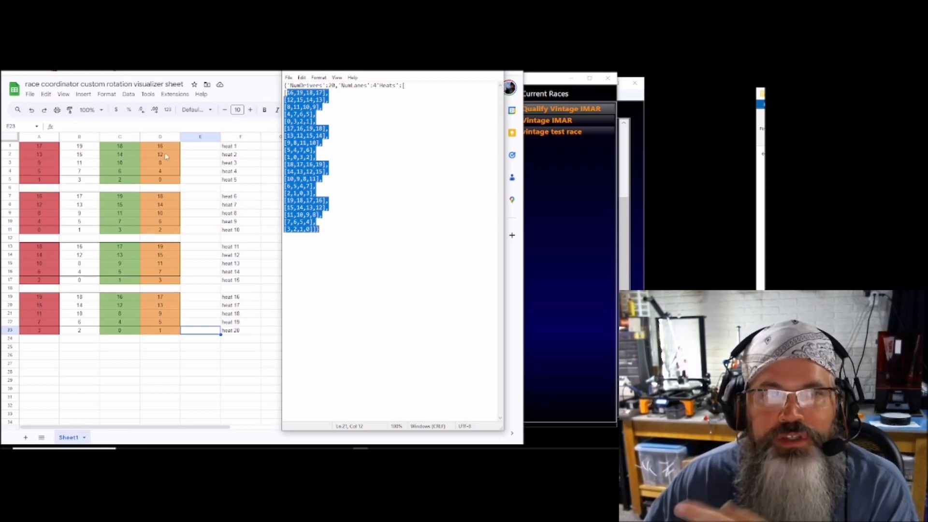
{"action": "left_click", "coordinate": [35, 163]}
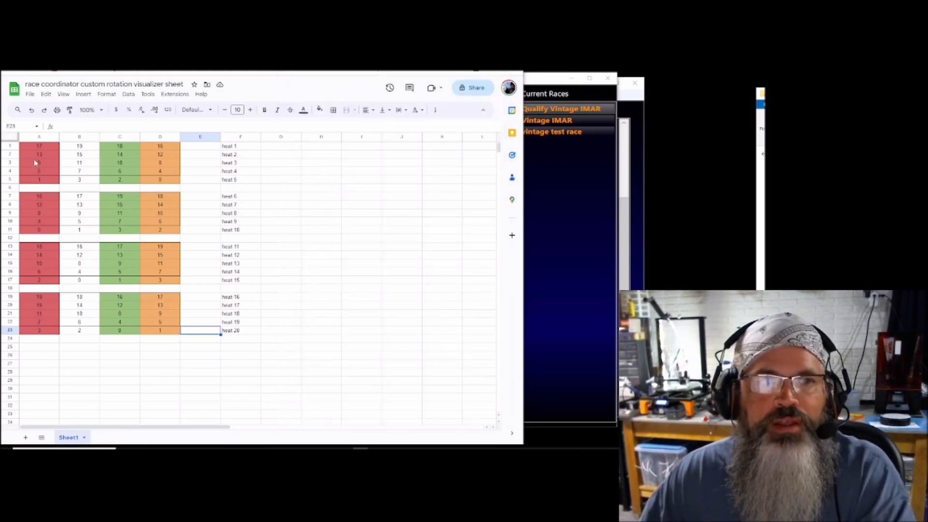
{"action": "left_click_drag", "start_coordinate": [35, 163], "coordinate": [170, 182]}
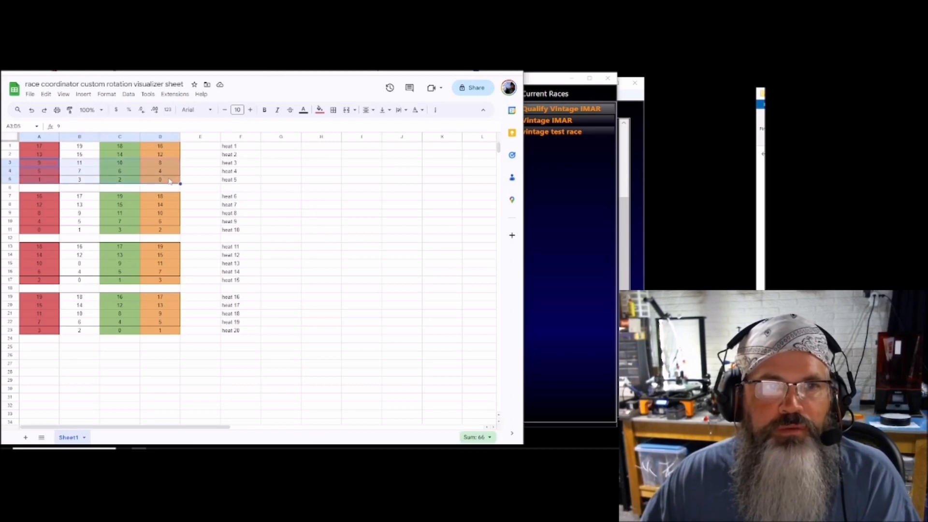
{"action": "left_click_drag", "start_coordinate": [36, 214], "coordinate": [165, 233]}
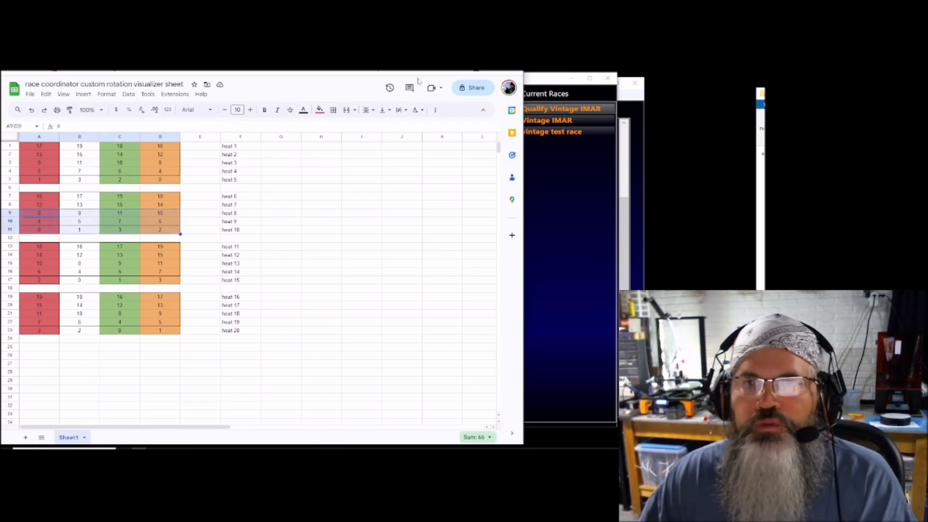
Step: Switch back to the Notepad rotation file and insert a blank line after heats 5, 10 and 15 to split the list into groups of five
{"action": "left_click", "coordinate": [360, 445]}
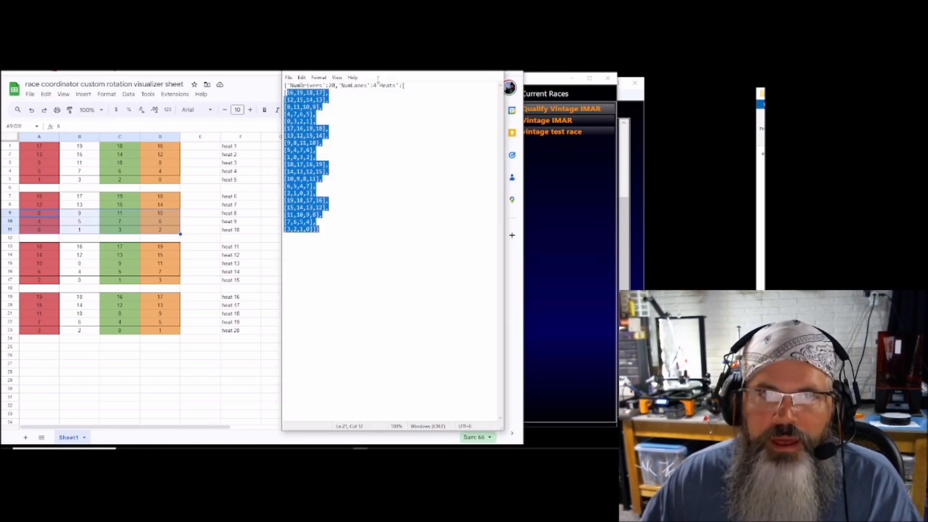
{"action": "left_click", "coordinate": [353, 157]}
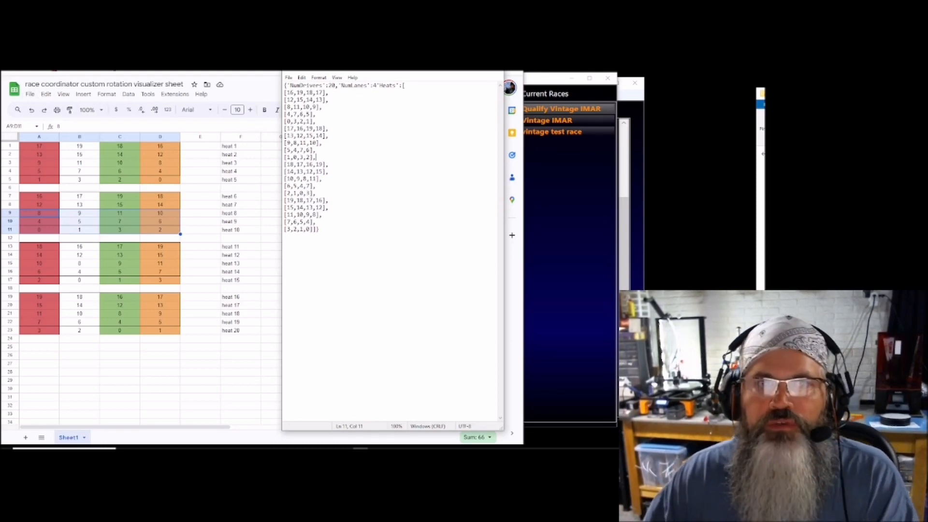
{"action": "left_click_drag", "start_coordinate": [392, 72], "coordinate": [405, 86]}
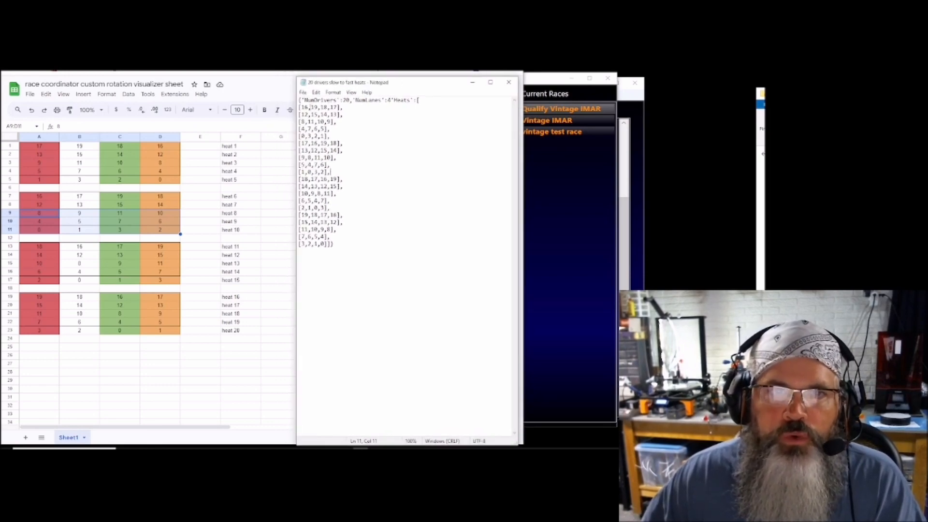
{"action": "left_click", "coordinate": [305, 107]}
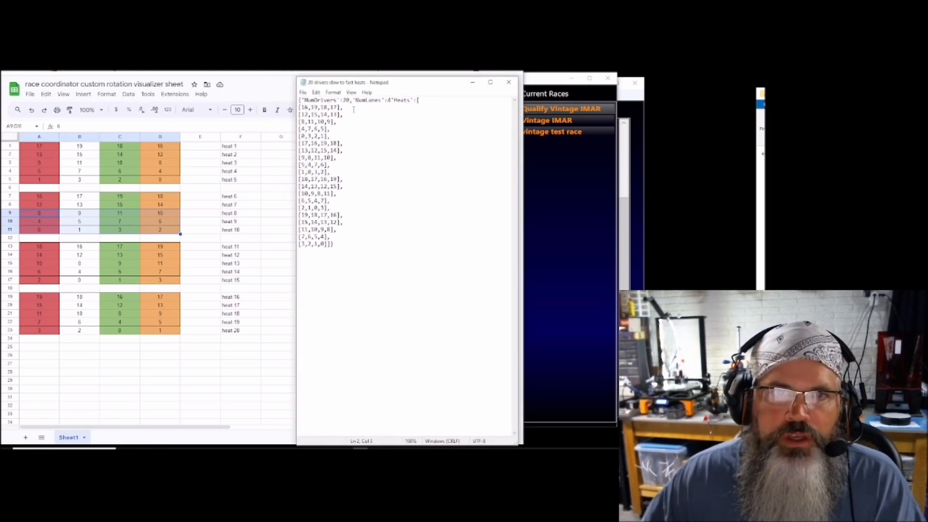
{"action": "left_click", "coordinate": [333, 137]}
{"action": "key", "text": "Return"}
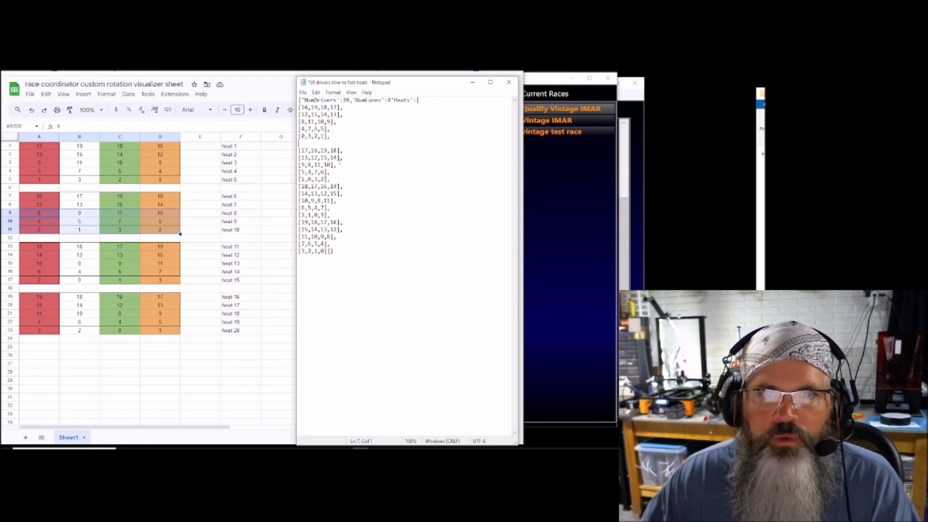
{"action": "left_click", "coordinate": [330, 179]}
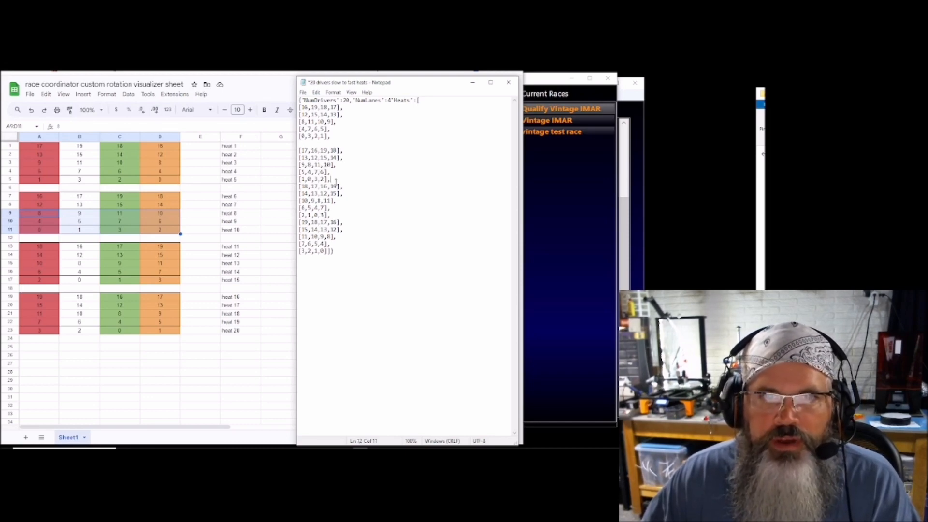
{"action": "key", "text": "Return"}
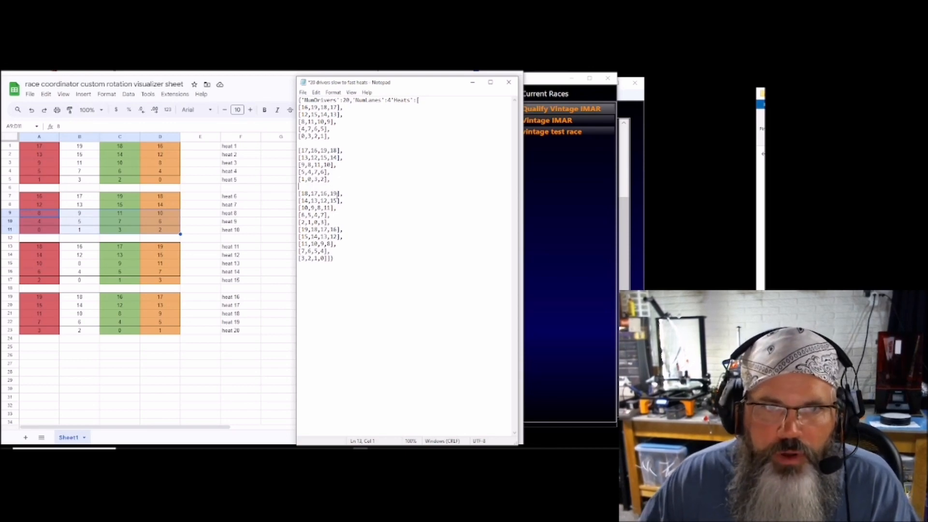
{"action": "left_click", "coordinate": [336, 222]}
{"action": "key", "text": "Return"}
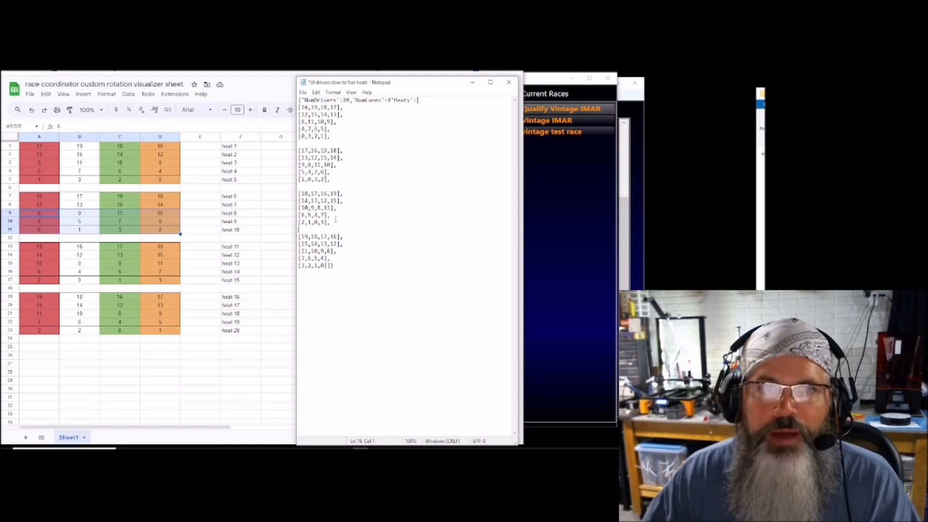
Step: Update the heat lines to match the spreadsheet's lane order, starting with [17,19,18,16] for heat 1 and [13,15,14,12] for heat 2
{"action": "left_click_drag", "start_coordinate": [429, 83], "coordinate": [345, 122]}
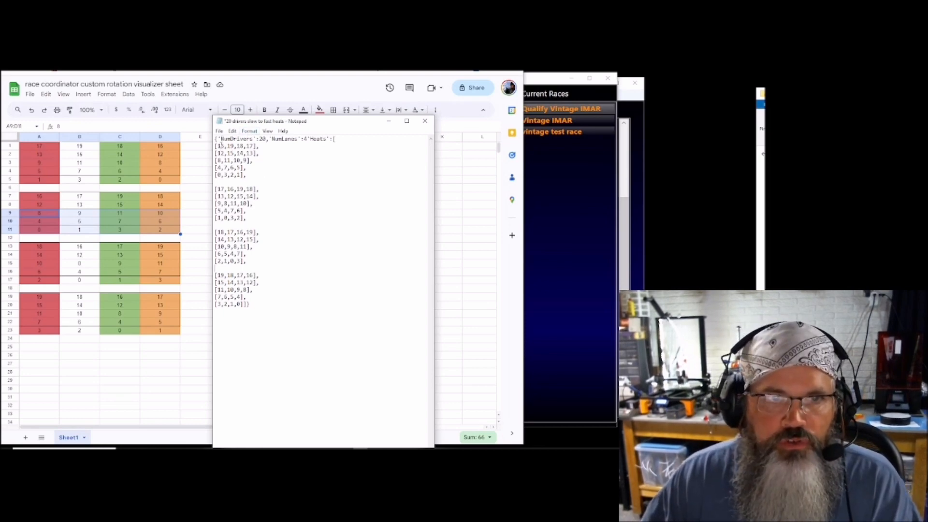
{"action": "left_click", "coordinate": [224, 146]}
{"action": "key", "text": "BackSpace"}
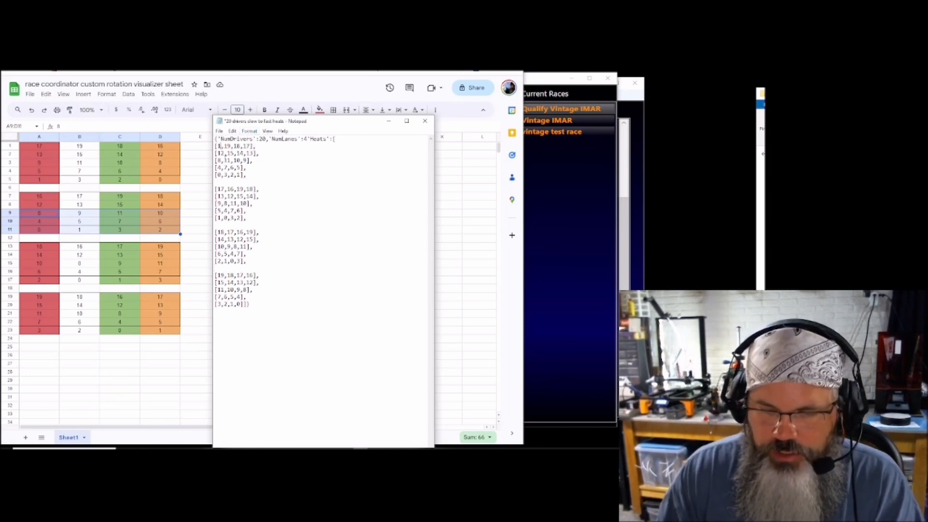
{"action": "type", "text": "7"}
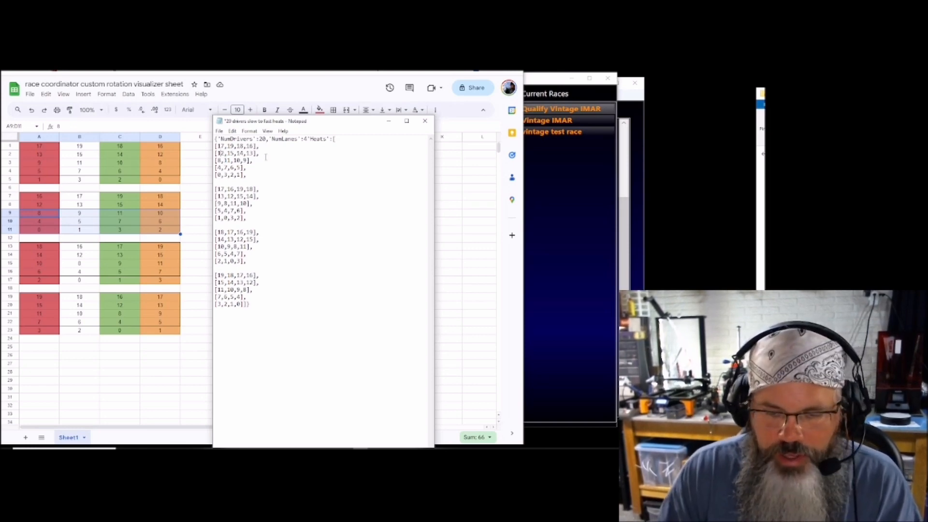
{"action": "key", "text": "Delete"}
{"action": "type", "text": "3"}
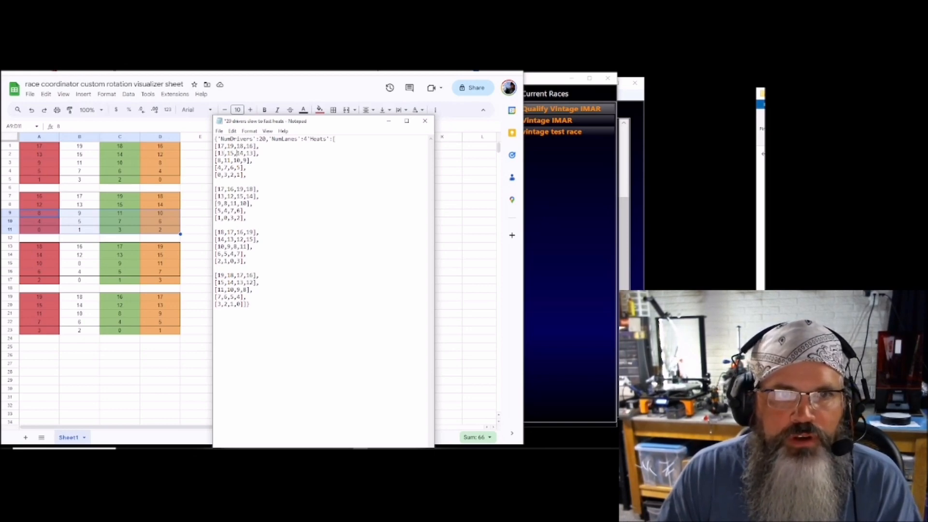
{"action": "type", "text": "2"}
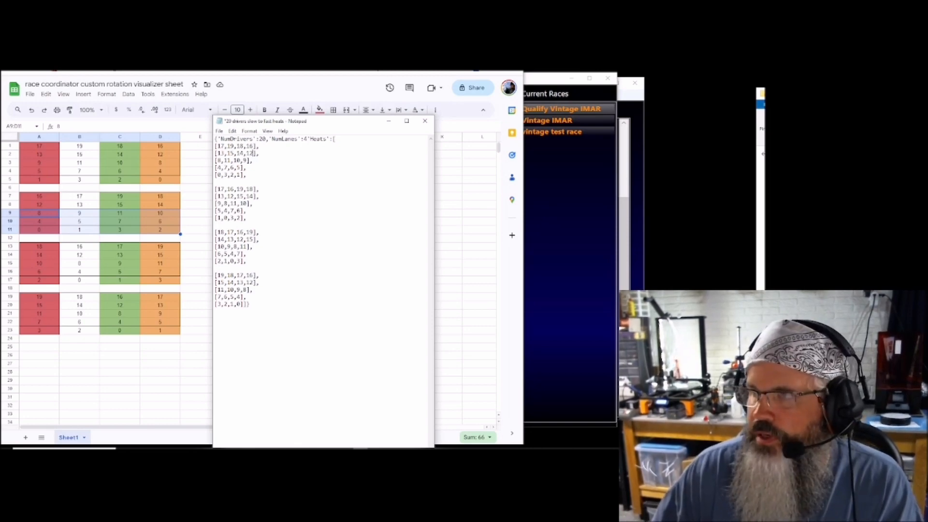
{"action": "key", "text": "alt+Tab"}
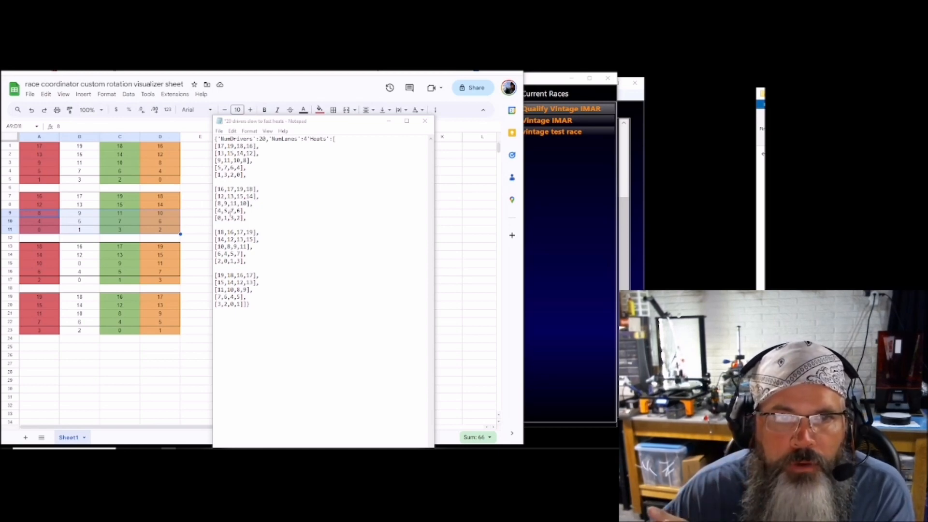
Step: Check the closing brackets after heat 20 and remove the three blank lines between the heat groups
{"action": "double_click", "coordinate": [247, 304]}
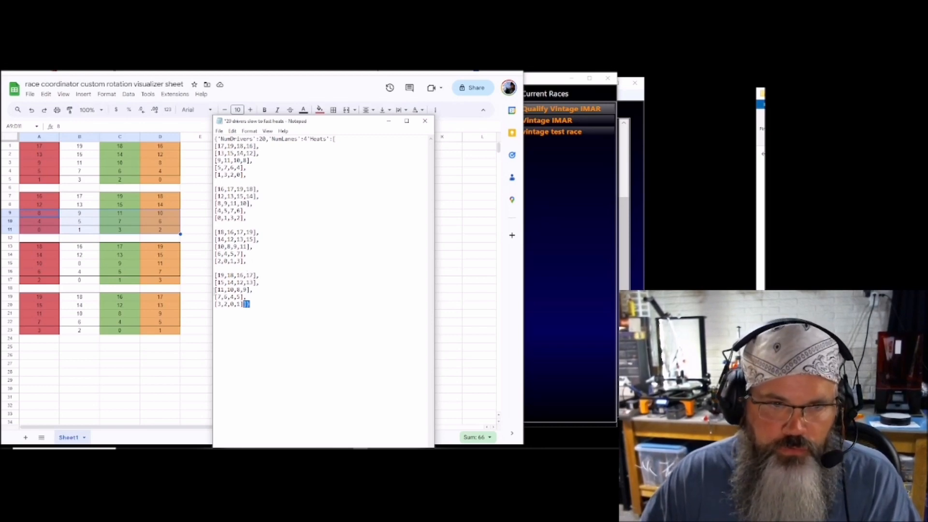
{"action": "left_click", "coordinate": [224, 180]}
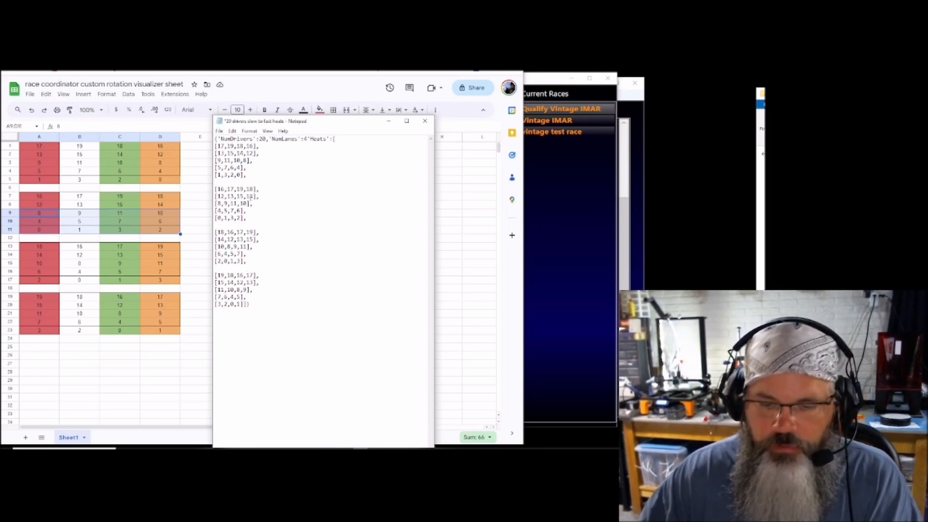
{"action": "key", "text": "BackSpace"}
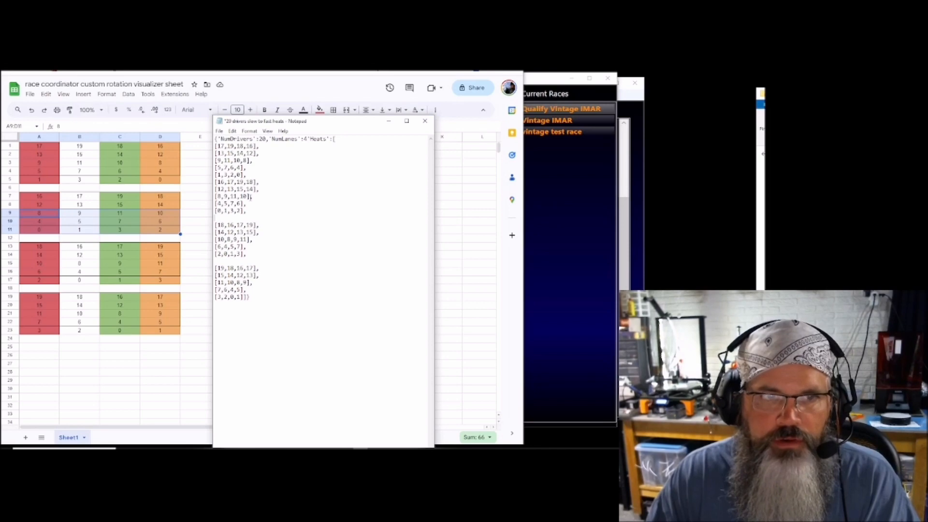
{"action": "key", "text": "BackSpace"}
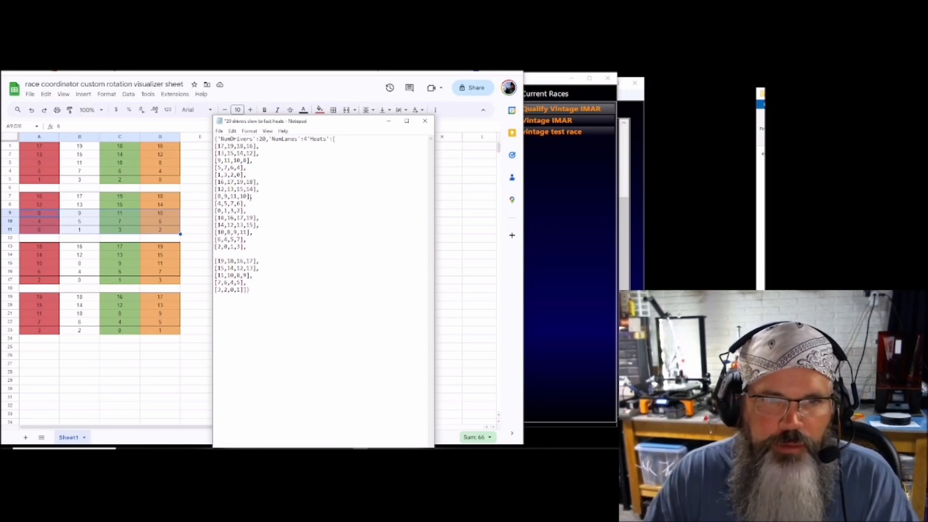
{"action": "left_click", "coordinate": [215, 261]}
{"action": "key", "text": "BackSpace"}
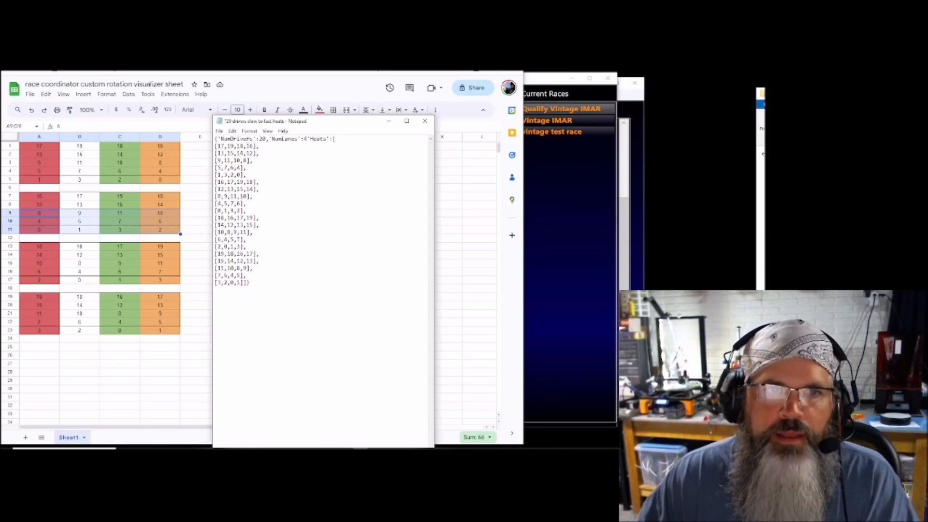
Step: Save a copy of the rotation as text file "test rotation 20" in the race coordinator custom rotations folder
{"action": "left_click", "coordinate": [218, 131]}
{"action": "left_click", "coordinate": [238, 176]}
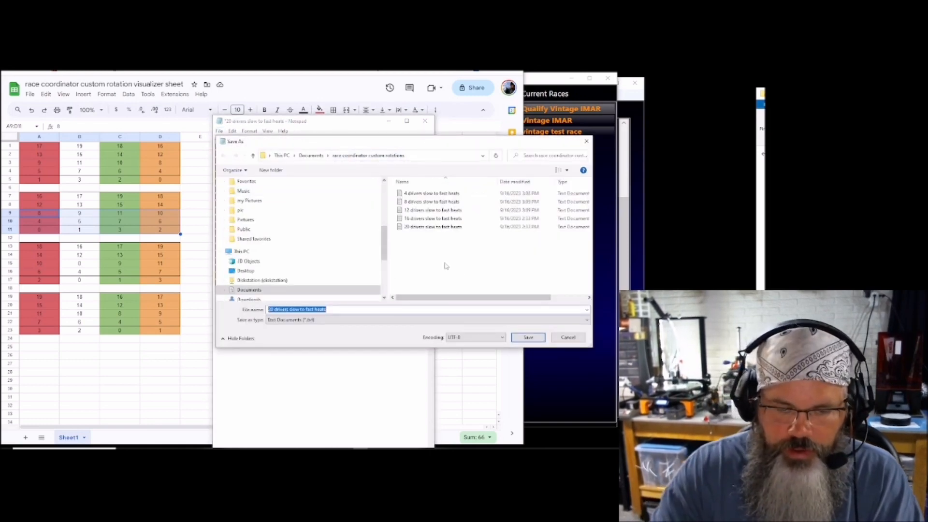
{"action": "type", "text": "ti"}
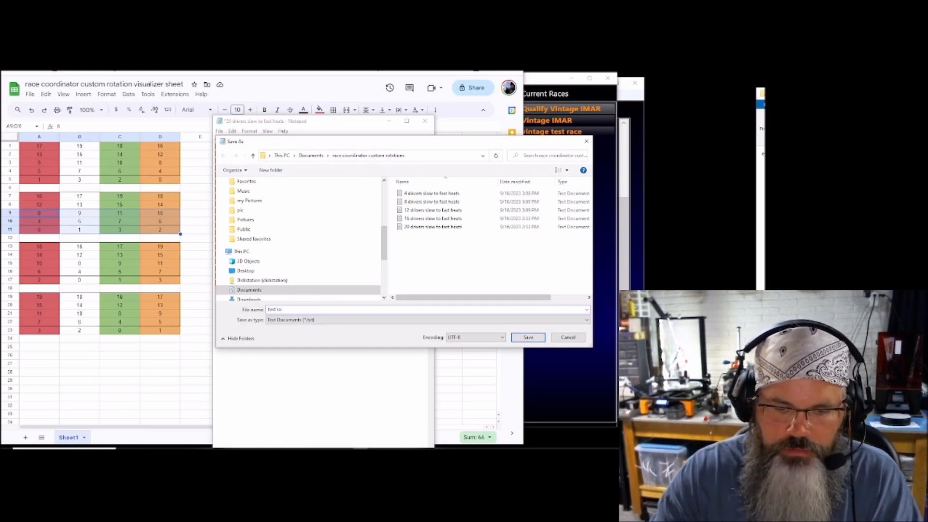
{"action": "type", "text": "st rotaion"}
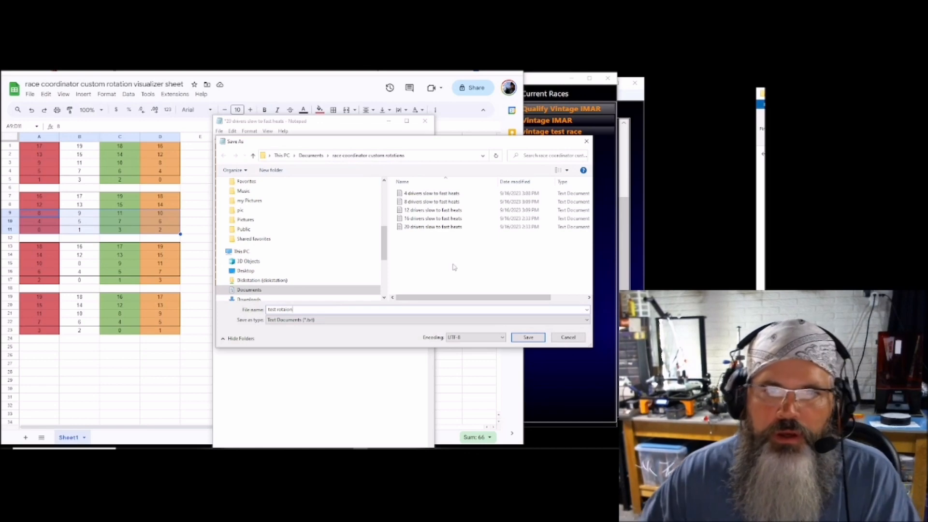
{"action": "type", "text": " 20"}
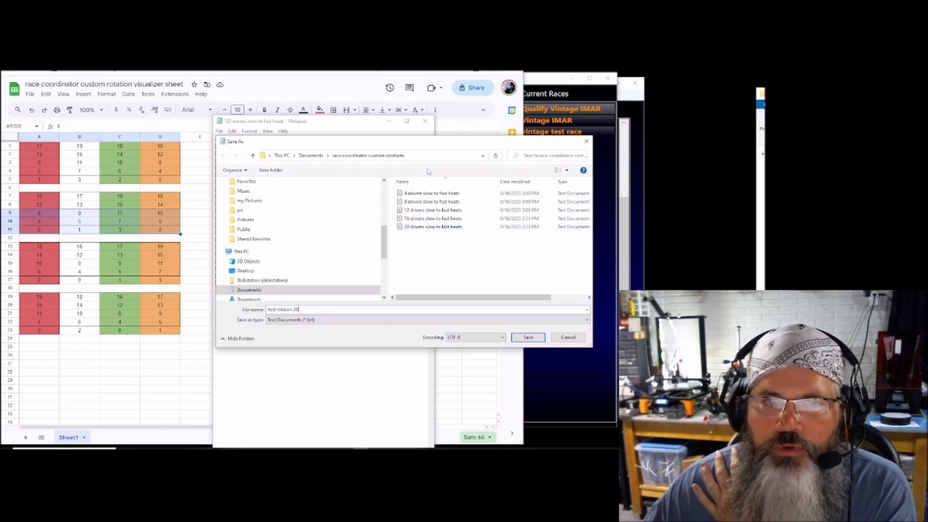
{"action": "left_click_drag", "start_coordinate": [426, 142], "coordinate": [393, 182]}
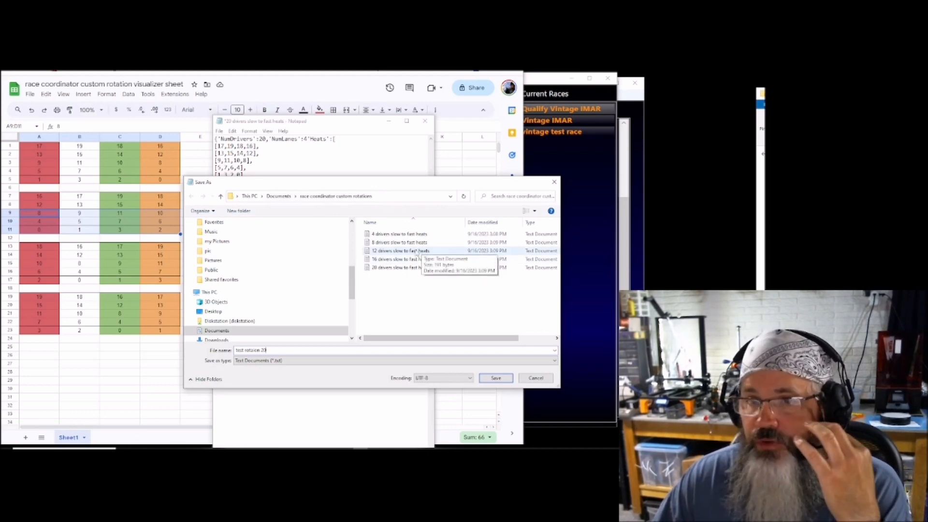
{"action": "left_click_drag", "start_coordinate": [363, 186], "coordinate": [413, 189]}
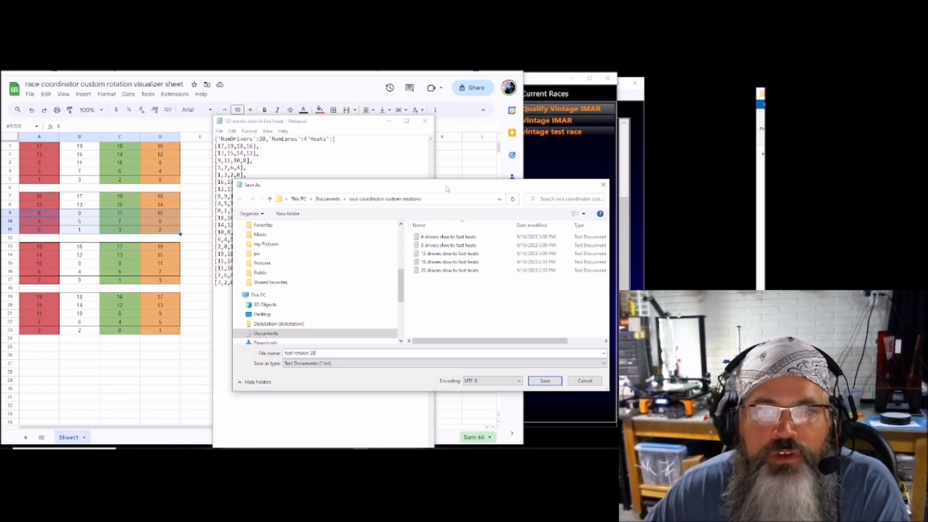
{"action": "left_click_drag", "start_coordinate": [447, 188], "coordinate": [415, 184]}
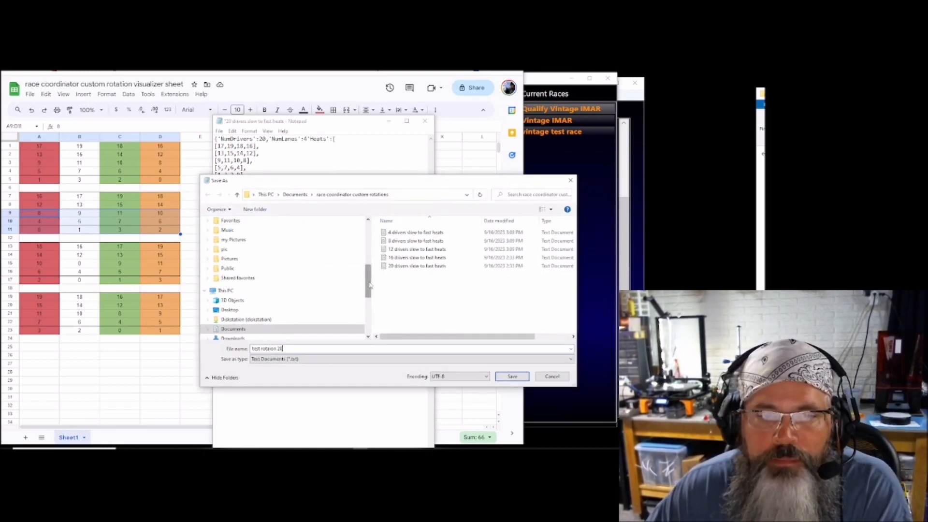
{"action": "left_click", "coordinate": [271, 349]}
{"action": "type", "text": "t"}
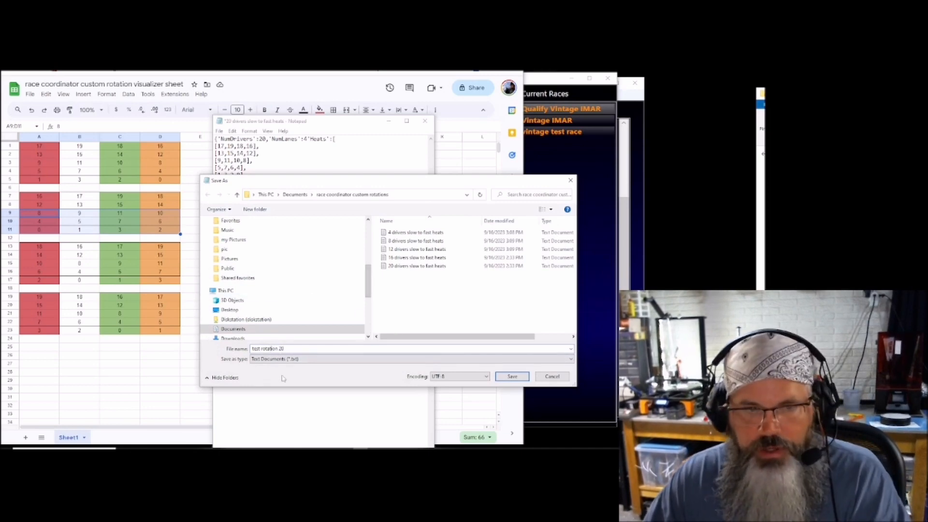
{"action": "left_click", "coordinate": [513, 378]}
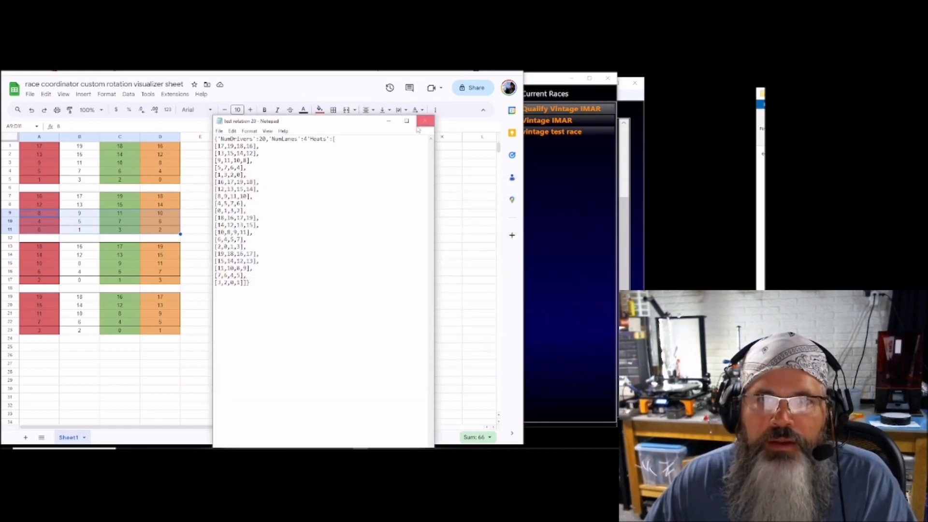
Step: Switch to the Race Manager's heat settings and start adding a custom rotation file
{"action": "left_click", "coordinate": [545, 83]}
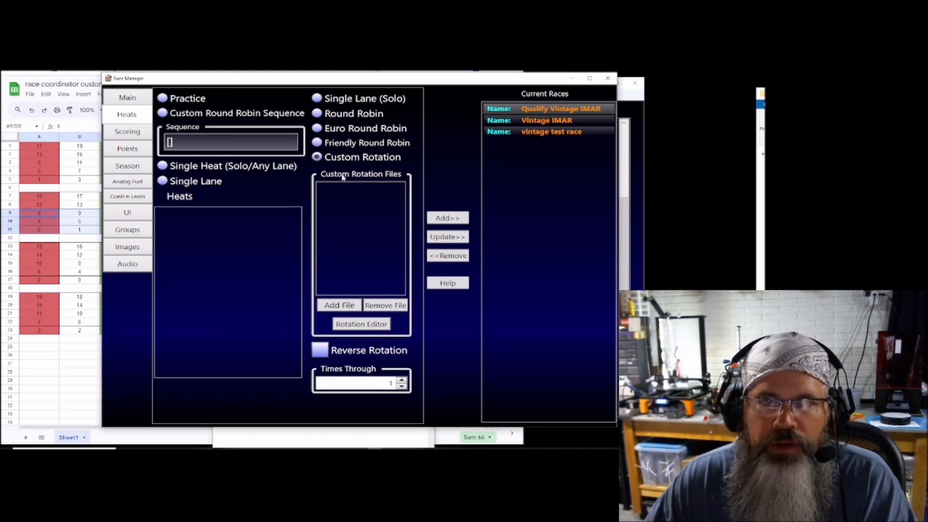
{"action": "left_click", "coordinate": [346, 306]}
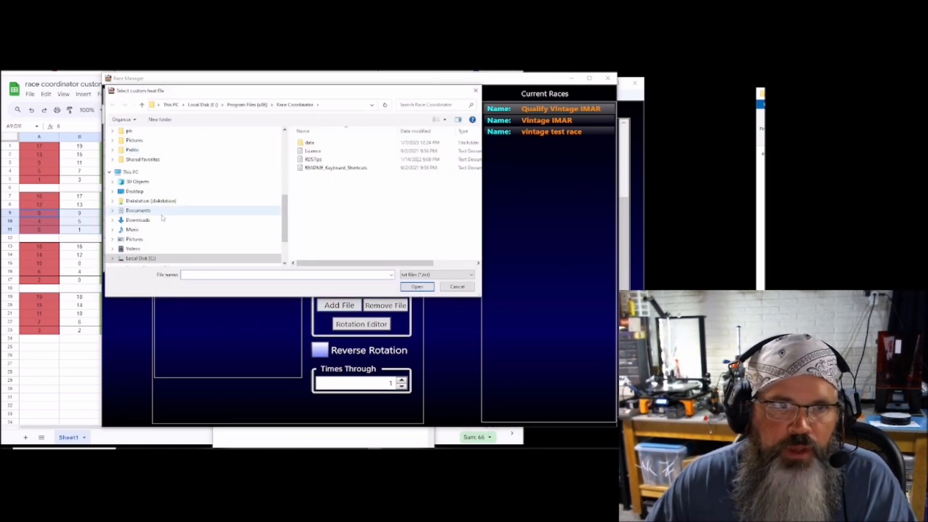
Step: Look for the rotation file in the Race Coordinator folder under Program Files (x86) and in the OneDrive Documents folder
{"action": "scroll", "coordinate": [212, 238], "scroll_direction": "down", "scroll_amount": 2}
{"action": "scroll", "coordinate": [226, 193], "scroll_direction": "up", "scroll_amount": 3}
{"action": "scroll", "coordinate": [229, 151], "scroll_direction": "up", "scroll_amount": 3}
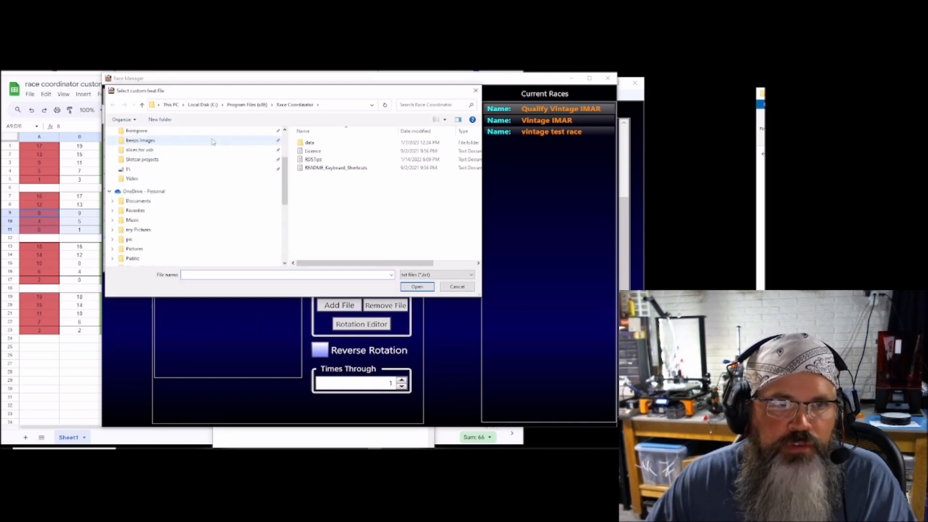
{"action": "scroll", "coordinate": [205, 201], "scroll_direction": "down", "scroll_amount": 4}
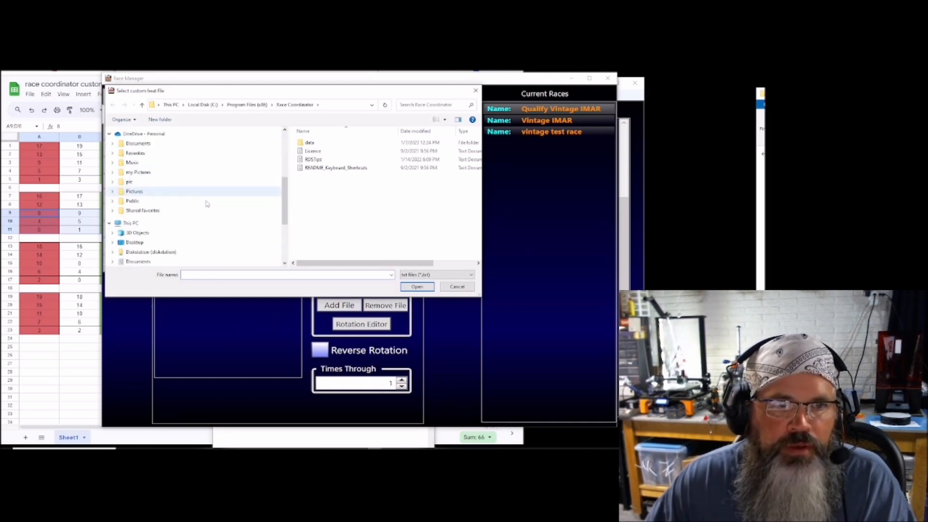
{"action": "left_click", "coordinate": [131, 201]}
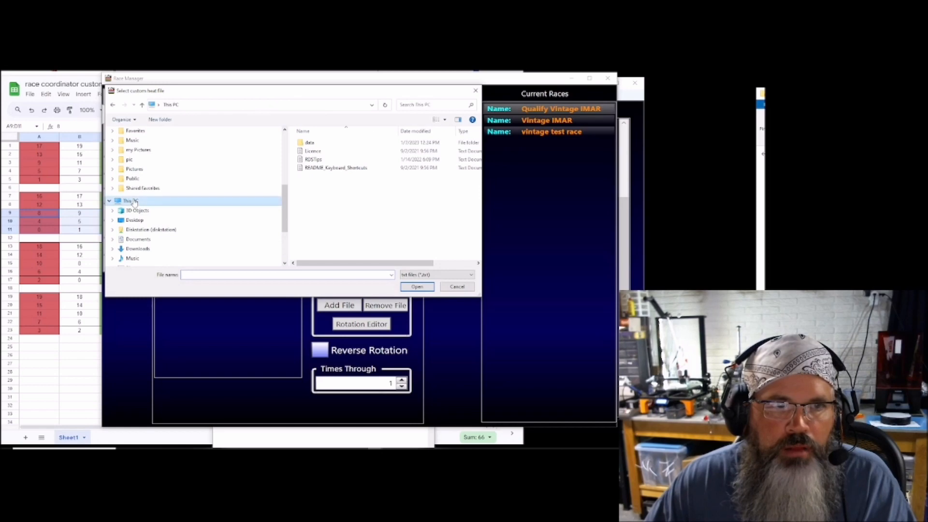
{"action": "scroll", "coordinate": [334, 174], "scroll_direction": "down", "scroll_amount": 5}
{"action": "scroll", "coordinate": [336, 167], "scroll_direction": "up", "scroll_amount": 3}
{"action": "double_click", "coordinate": [333, 209]}
{"action": "scroll", "coordinate": [379, 247], "scroll_direction": "down", "scroll_amount": 2}
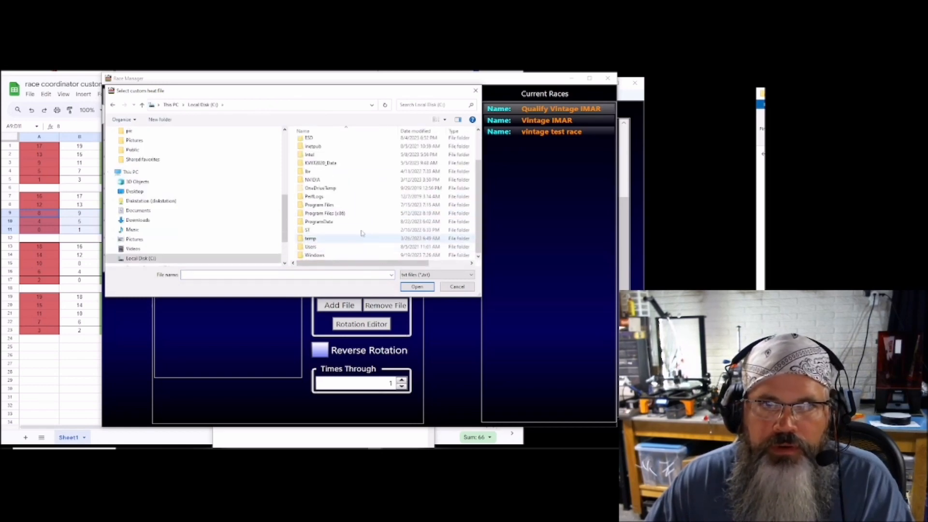
{"action": "double_click", "coordinate": [334, 213]}
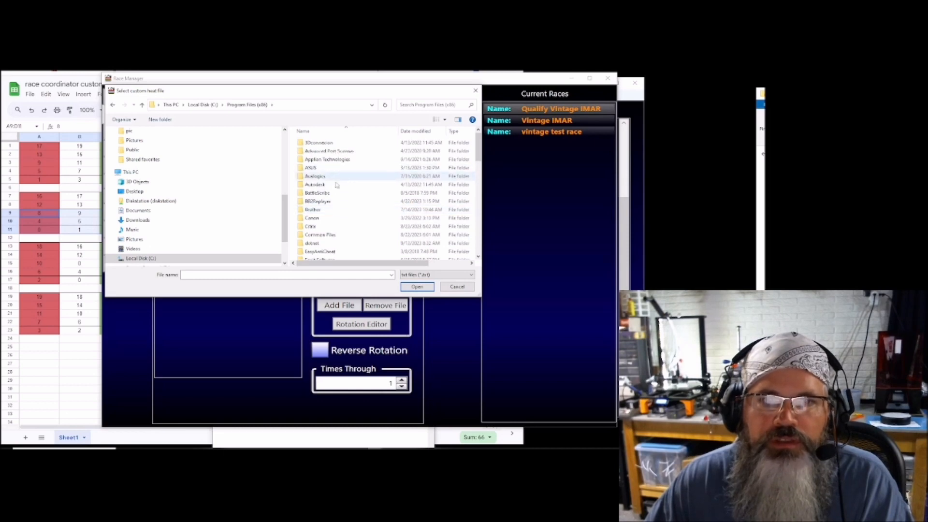
{"action": "scroll", "coordinate": [336, 213], "scroll_direction": "down", "scroll_amount": 10}
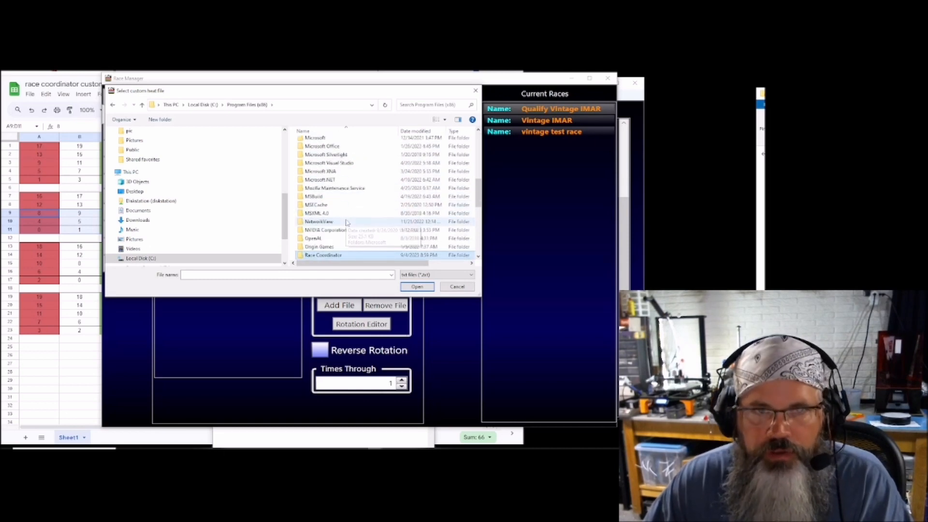
{"action": "double_click", "coordinate": [333, 256]}
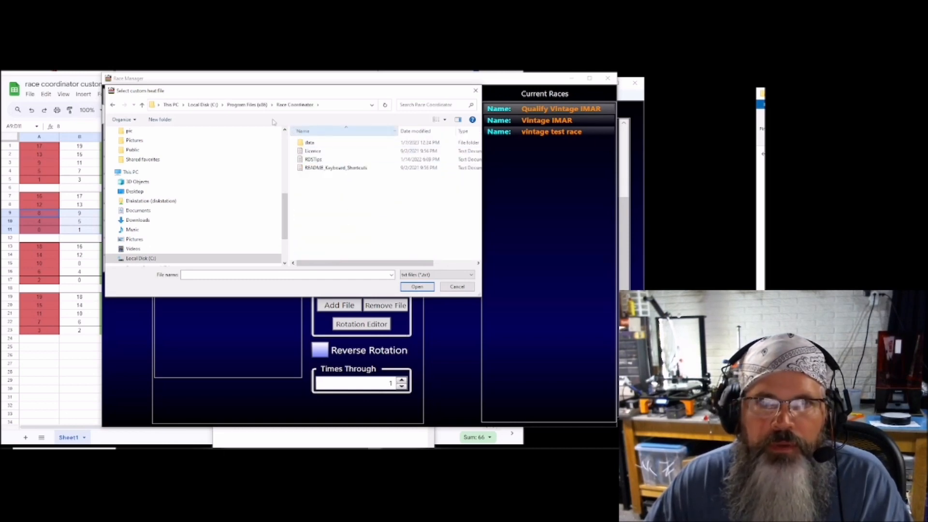
{"action": "scroll", "coordinate": [150, 170], "scroll_direction": "up", "scroll_amount": 2}
{"action": "left_click", "coordinate": [140, 153]}
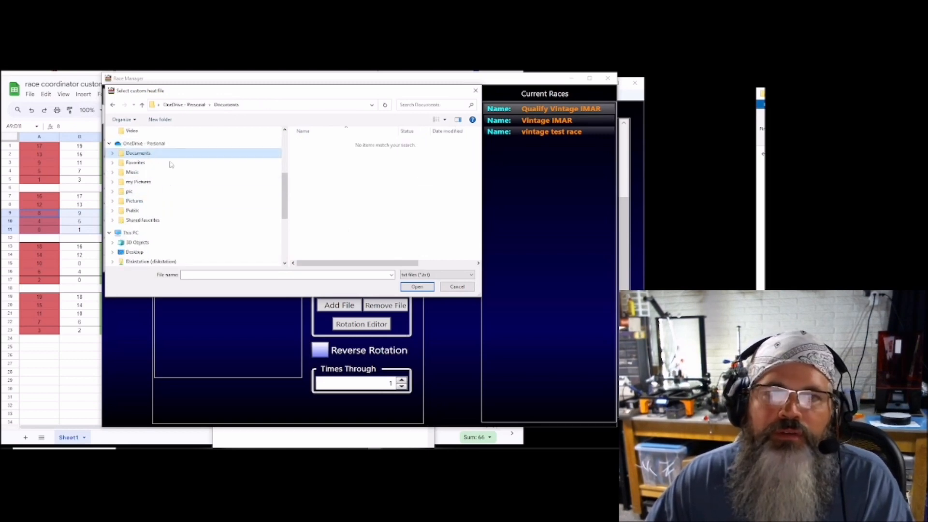
{"action": "scroll", "coordinate": [145, 169], "scroll_direction": "up", "scroll_amount": 5}
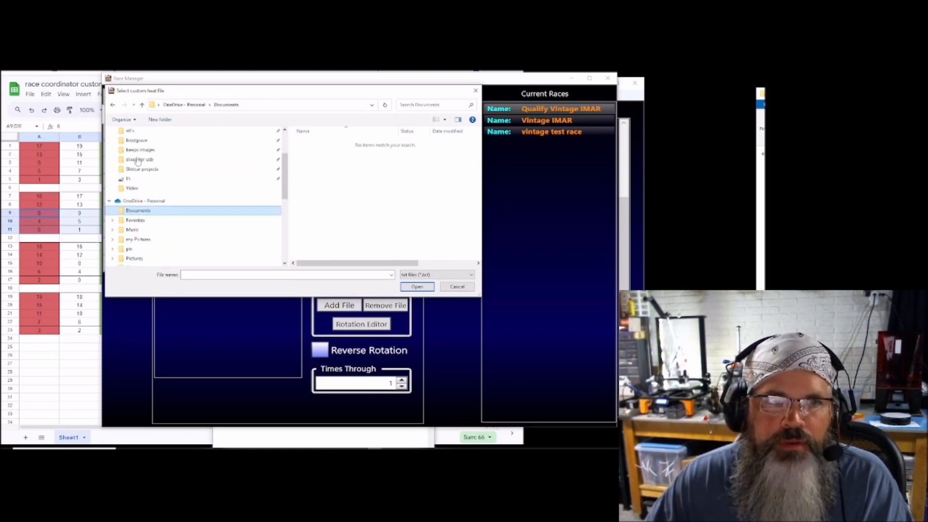
Step: Open the race coordinator custom rotations folder inside this PC's Documents folder
{"action": "left_click", "coordinate": [140, 166]}
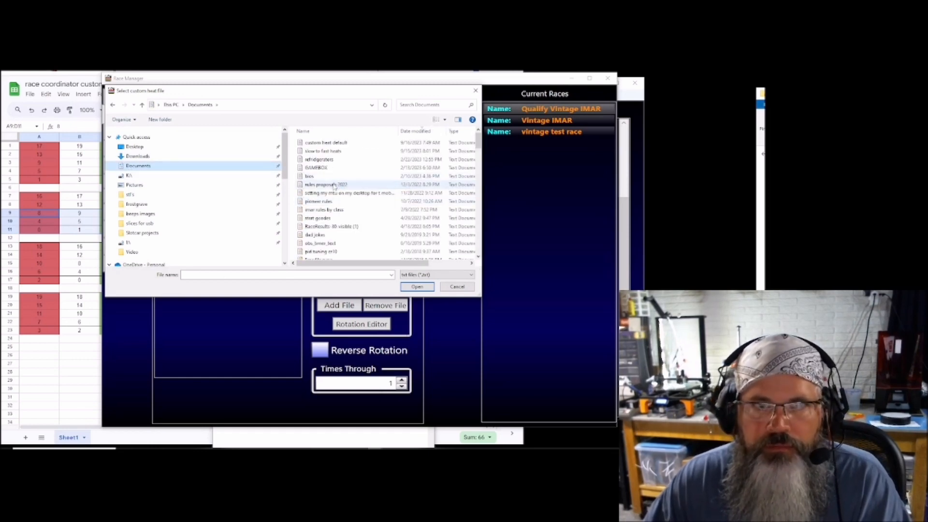
{"action": "left_click", "coordinate": [328, 185]}
{"action": "scroll", "coordinate": [339, 224], "scroll_direction": "down", "scroll_amount": 5}
{"action": "scroll", "coordinate": [333, 232], "scroll_direction": "up", "scroll_amount": 2}
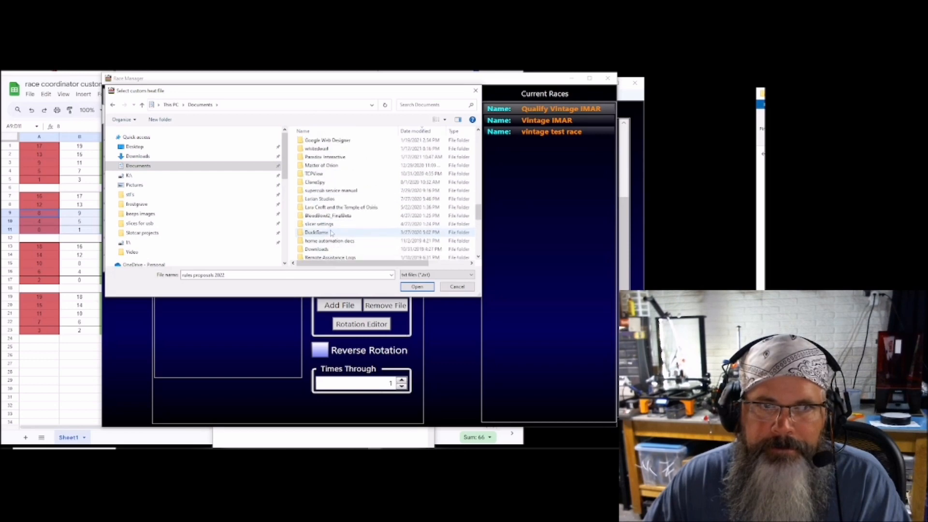
{"action": "scroll", "coordinate": [406, 243], "scroll_direction": "up", "scroll_amount": 6}
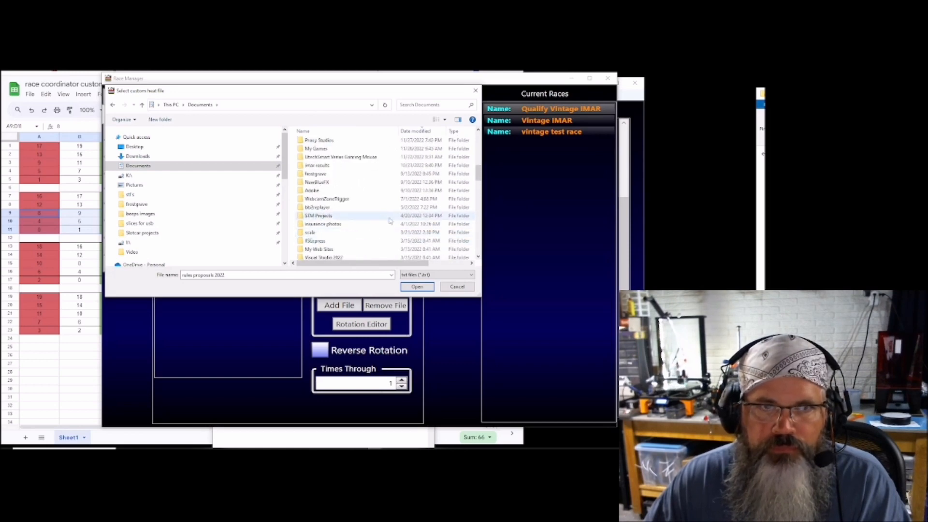
{"action": "type", "text": "ra"}
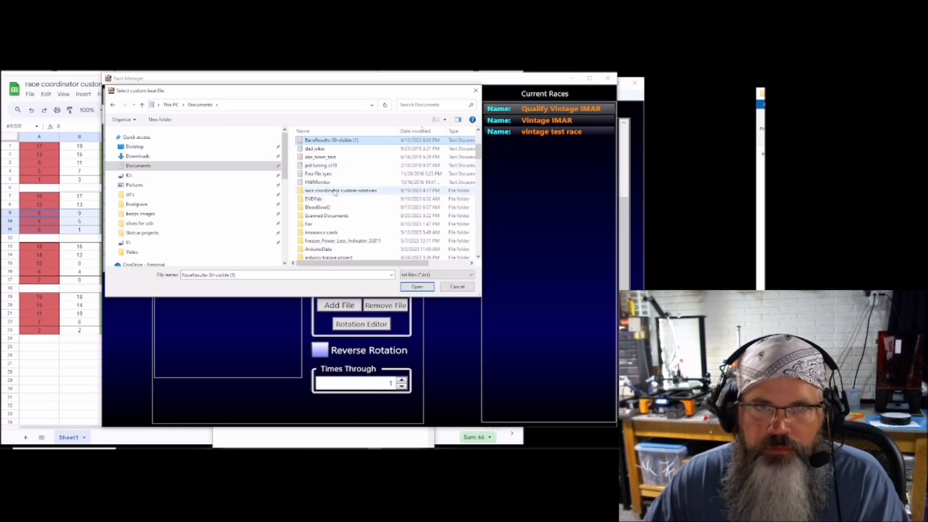
{"action": "double_click", "coordinate": [334, 191]}
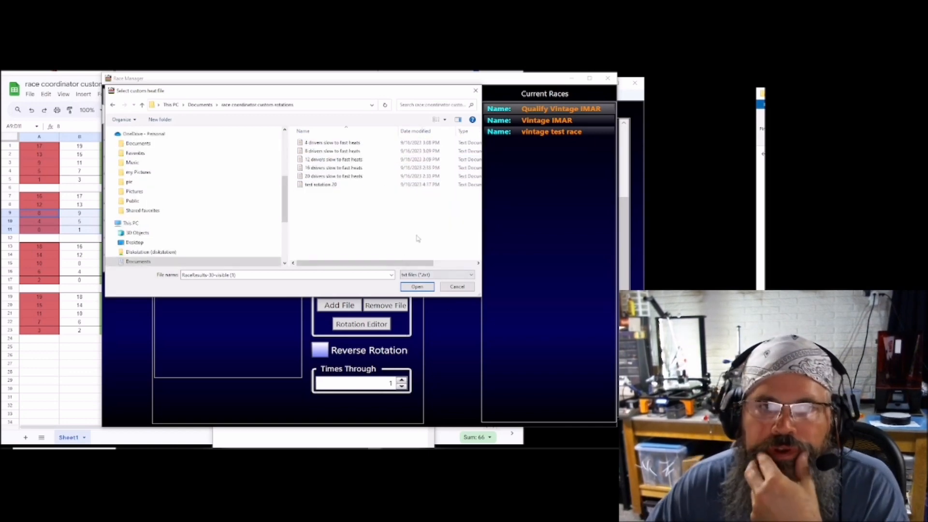
Step: Add the text file "test rotation 20" to the race's custom rotation files
{"action": "left_click", "coordinate": [320, 186]}
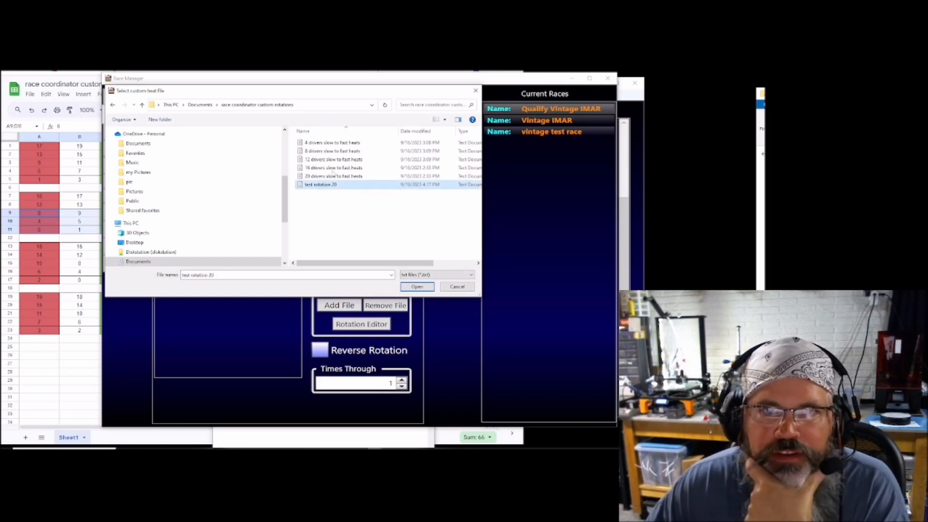
{"action": "left_click_drag", "start_coordinate": [338, 98], "coordinate": [383, 140]}
{"action": "left_click", "coordinate": [462, 330]}
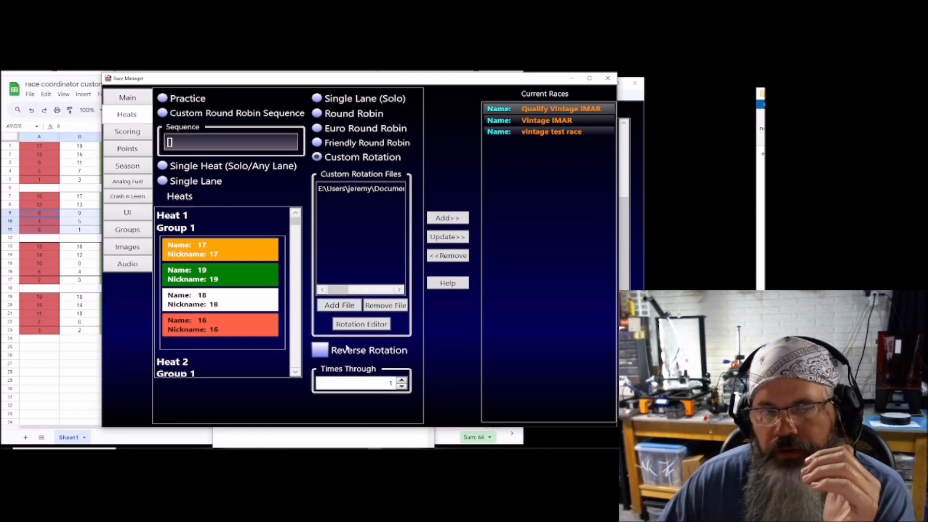
Step: Add the five "slow to fast heats" files, from 4 to 20 drivers, to the custom rotation files
{"action": "left_click", "coordinate": [344, 307]}
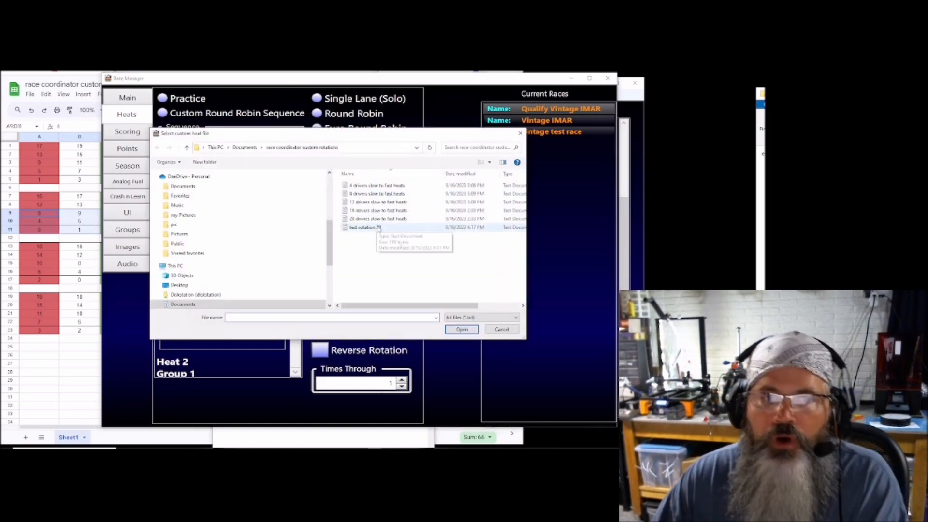
{"action": "left_click", "coordinate": [366, 220]}
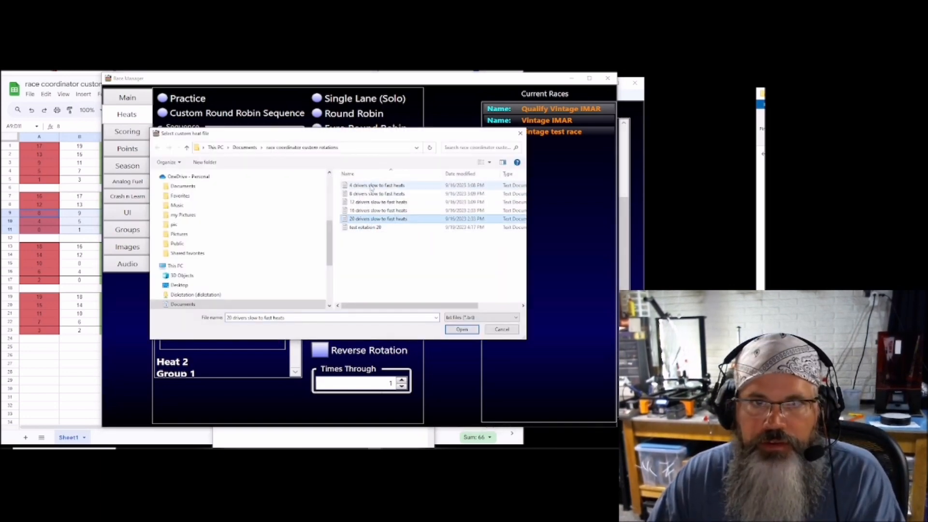
{"action": "left_click", "coordinate": [387, 185], "text": "shift"}
{"action": "left_click", "coordinate": [462, 329]}
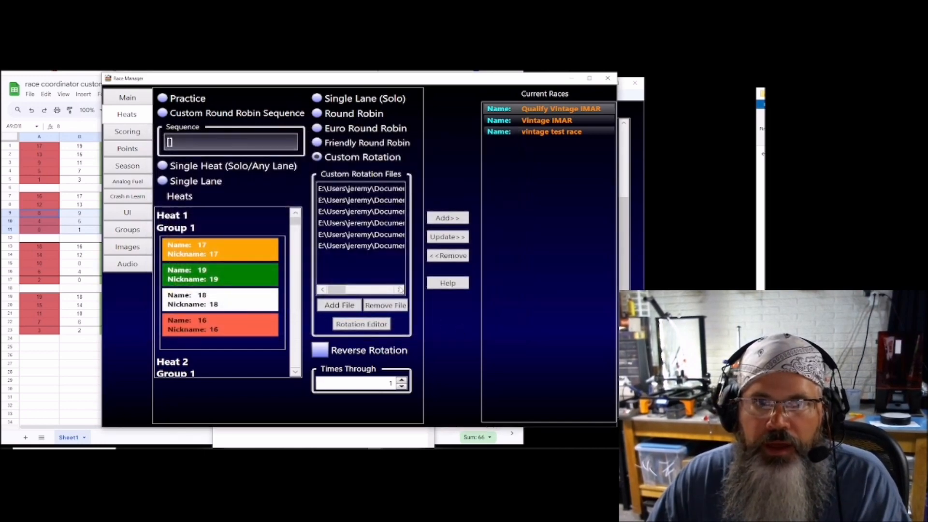
Step: Remove the five "slow to fast heats" files from the custom rotation list, keeping only test rotation 20
{"action": "mouse_move", "coordinate": [340, 290]}
{"action": "left_mouse_down"}
{"action": "mouse_move", "coordinate": [389, 294]}
{"action": "mouse_move", "coordinate": [304, 292]}
{"action": "mouse_move", "coordinate": [351, 289]}
{"action": "mouse_move", "coordinate": [339, 289]}
{"action": "left_mouse_up"}
{"action": "left_click", "coordinate": [337, 246]}
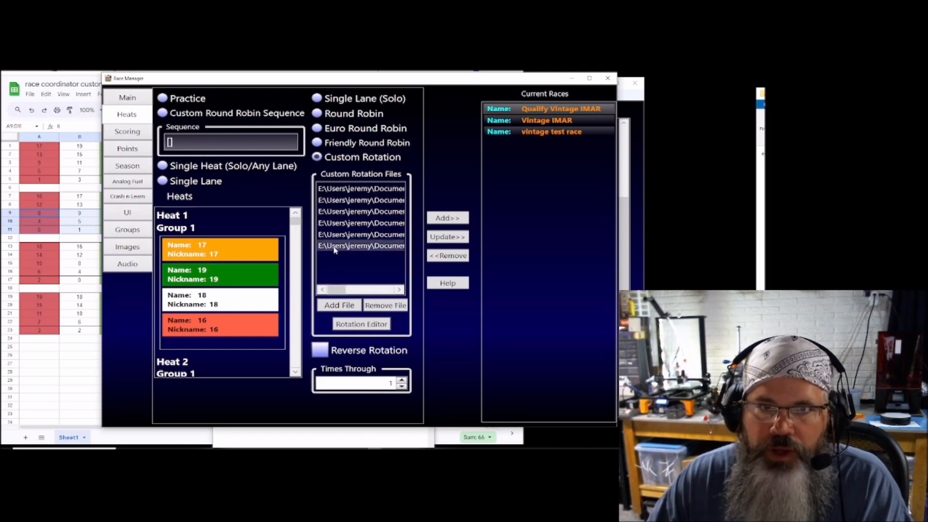
{"action": "left_click", "coordinate": [376, 305]}
{"action": "left_click", "coordinate": [362, 234]}
{"action": "left_click", "coordinate": [386, 305]}
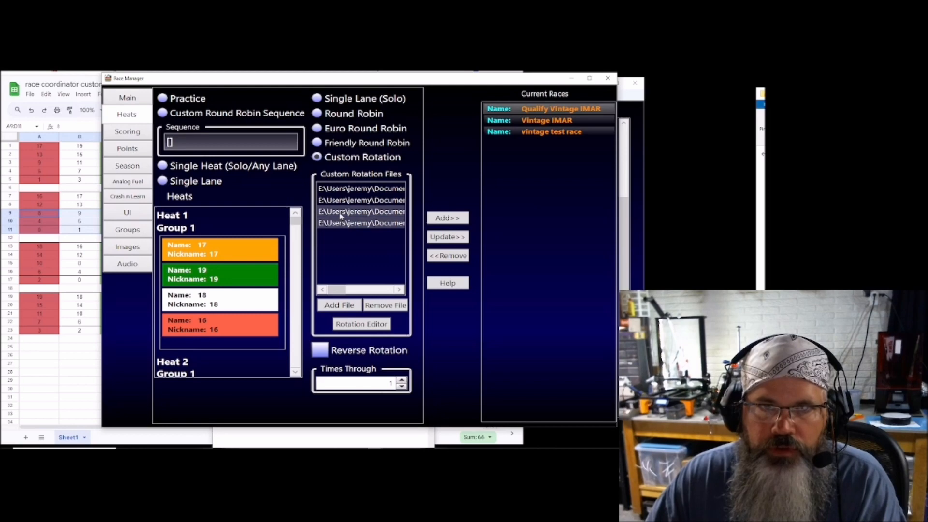
{"action": "left_click", "coordinate": [338, 205], "text": "shift"}
{"action": "left_click", "coordinate": [389, 305]}
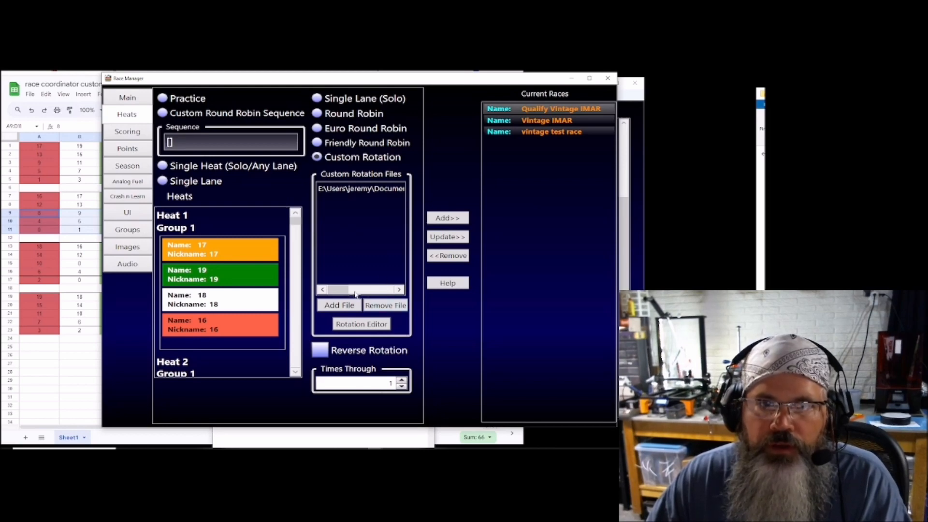
Step: Select test rotation 20.txt, run the Rotation Editor's validation for 20 drivers, and return to the heat settings
{"action": "left_click_drag", "start_coordinate": [338, 290], "coordinate": [389, 291]}
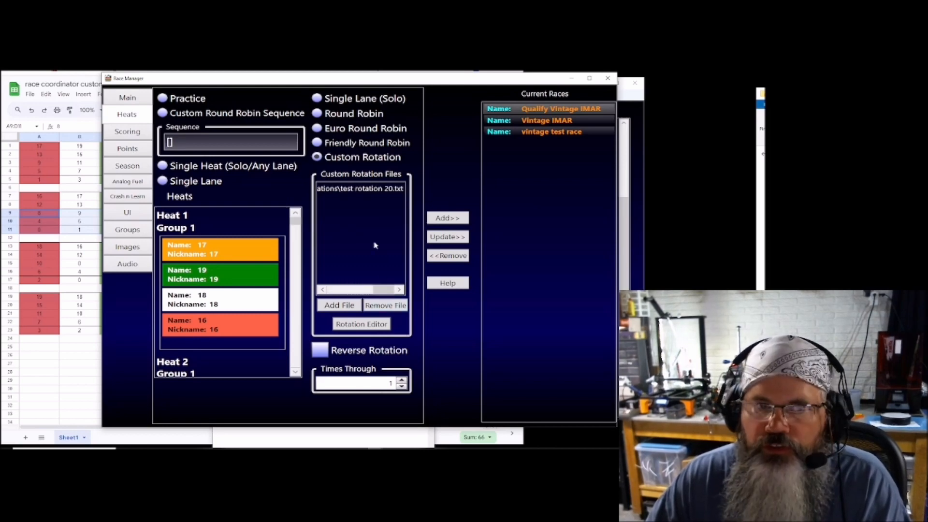
{"action": "left_click", "coordinate": [342, 196]}
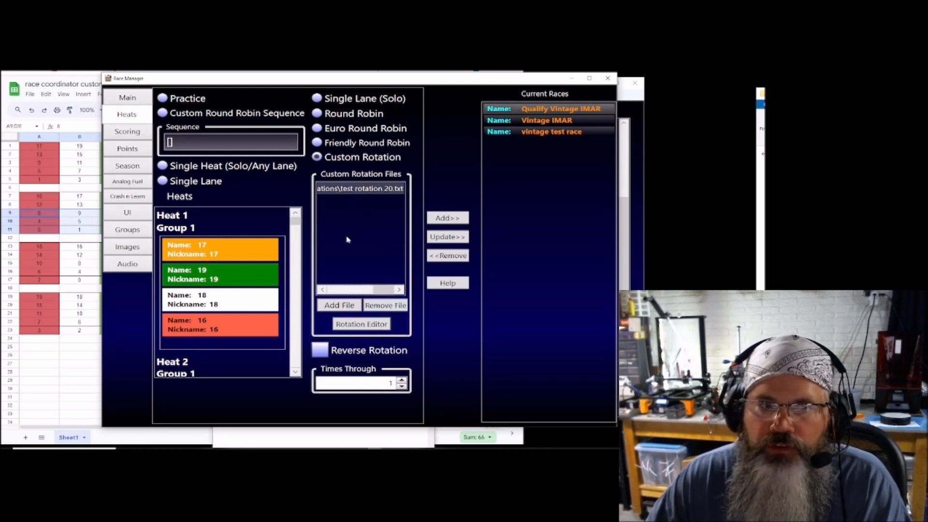
{"action": "left_click", "coordinate": [366, 328]}
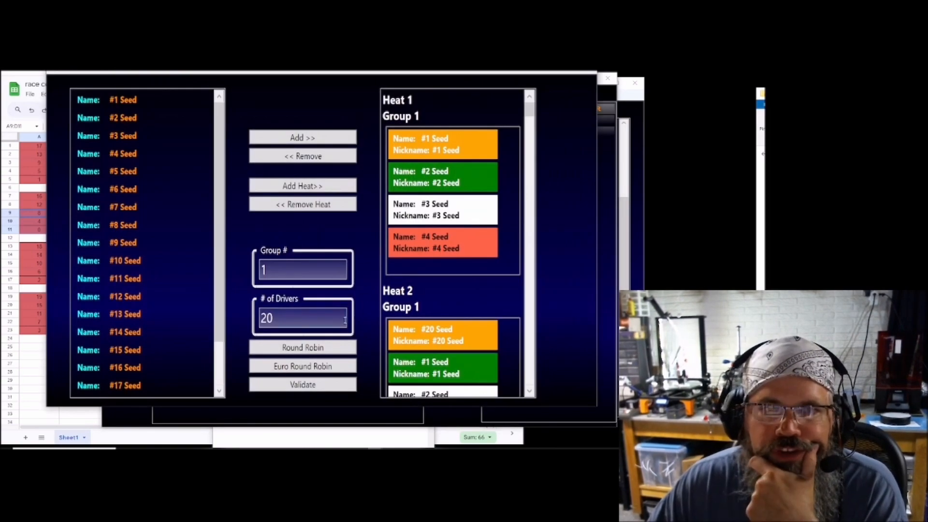
{"action": "left_click", "coordinate": [331, 386]}
{"action": "left_click", "coordinate": [405, 268]}
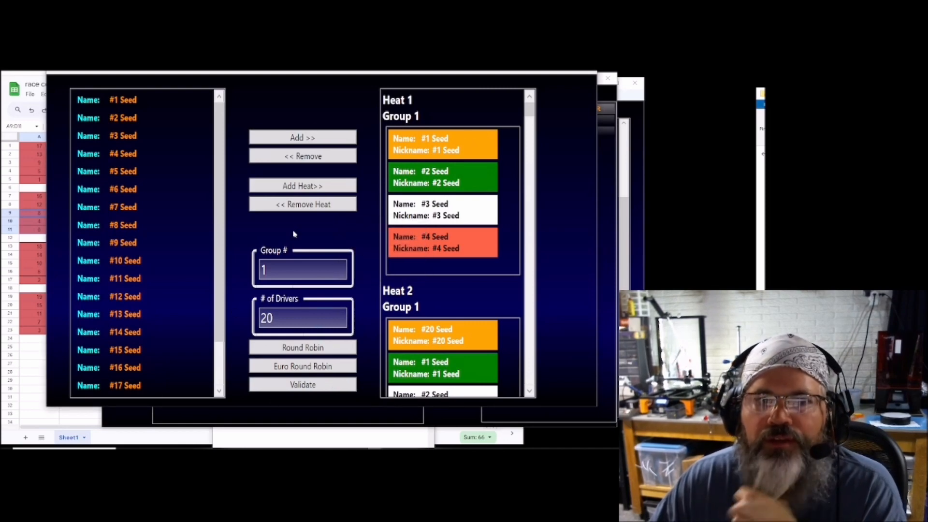
{"action": "left_click", "coordinate": [587, 68]}
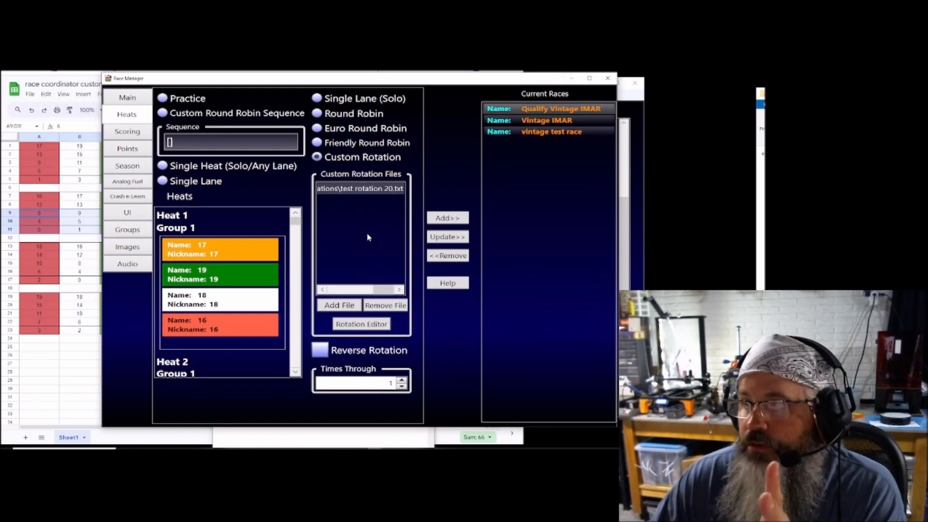
{"action": "left_click", "coordinate": [356, 191]}
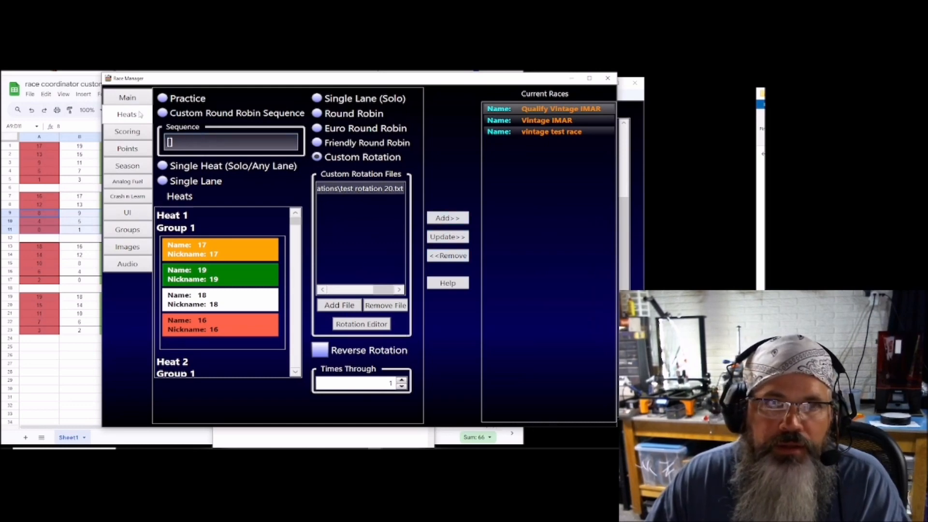
Step: Name the race "test race 1" and try to add it to the current races
{"action": "left_click", "coordinate": [129, 99]}
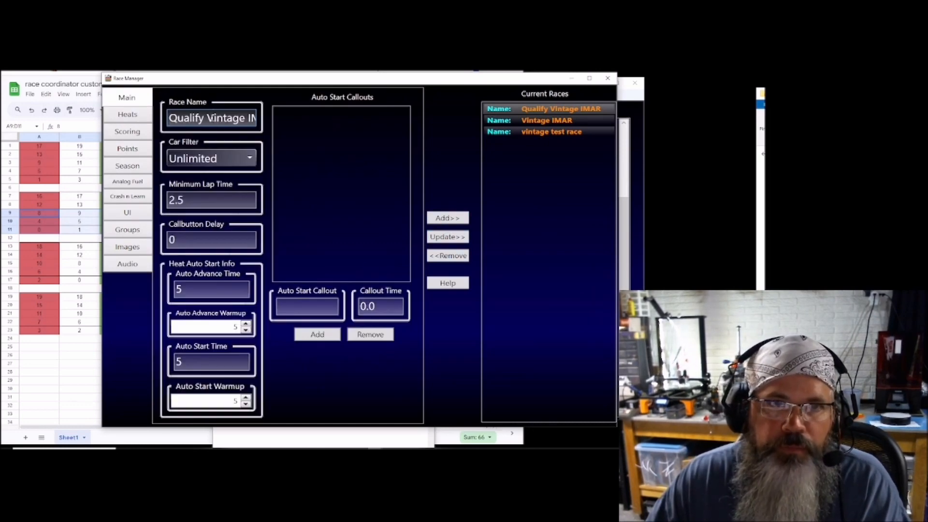
{"action": "left_click_drag", "start_coordinate": [171, 120], "coordinate": [405, 130]}
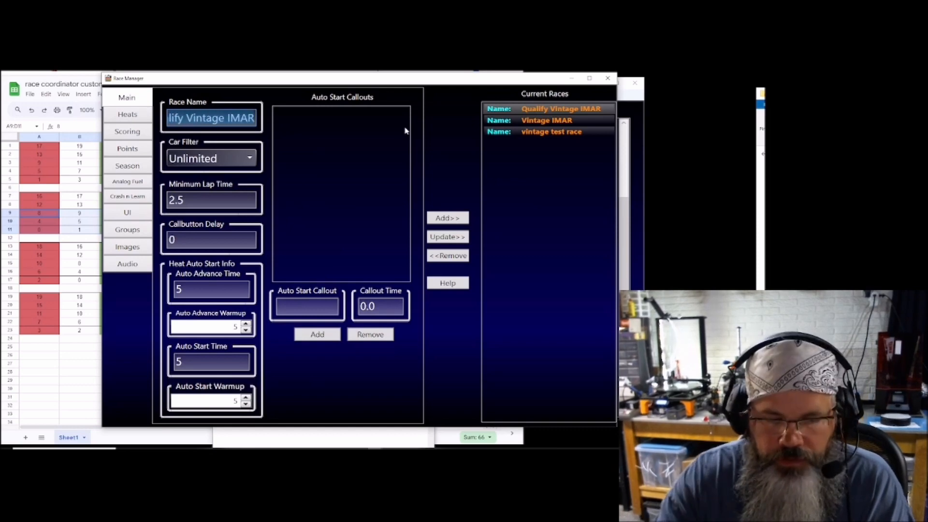
{"action": "type", "text": "test race 1"}
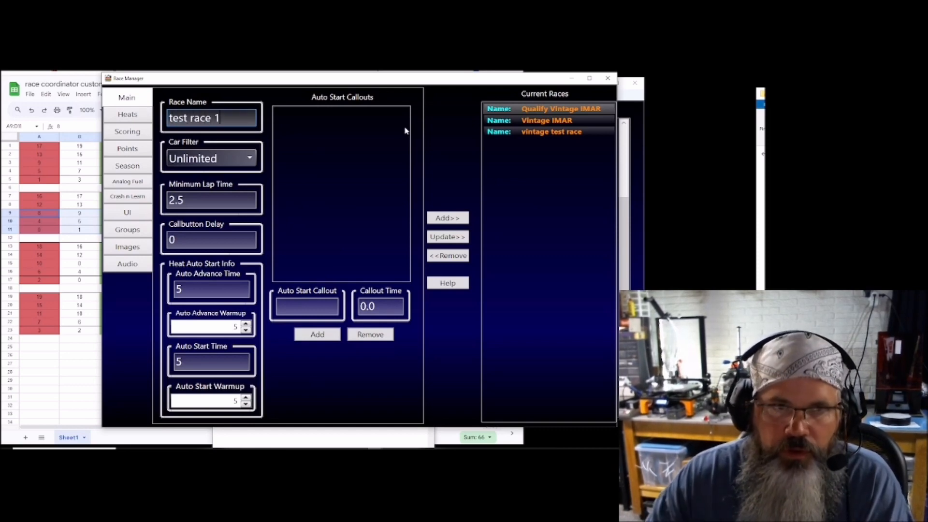
{"action": "left_click", "coordinate": [444, 218]}
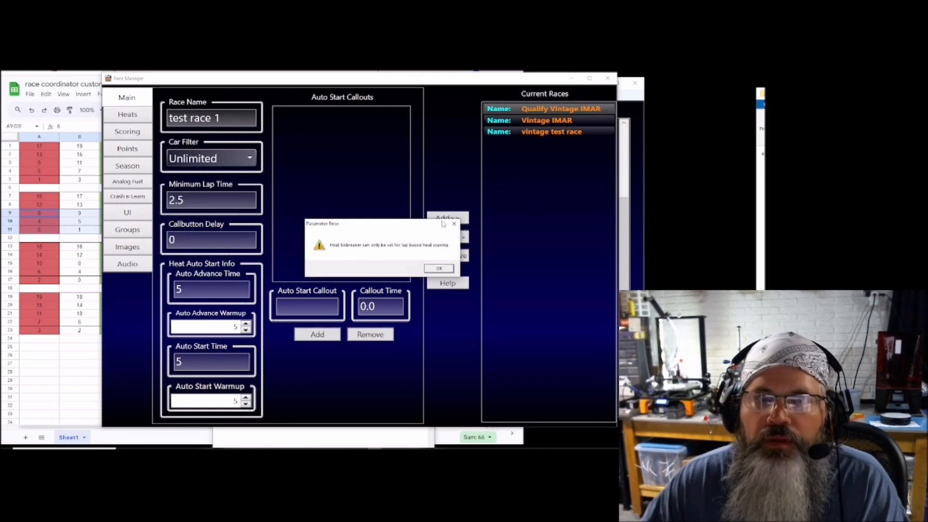
{"action": "left_click", "coordinate": [439, 269]}
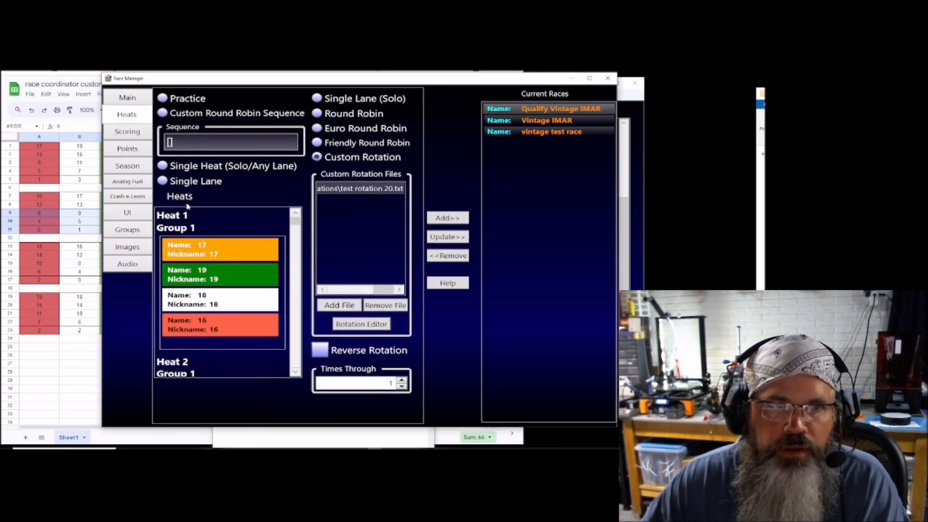
Step: Set the heat ranking to Lap with the heat tiebreaker as None, and add test race 1 to the current races
{"action": "left_click", "coordinate": [118, 131]}
{"action": "left_click", "coordinate": [205, 123]}
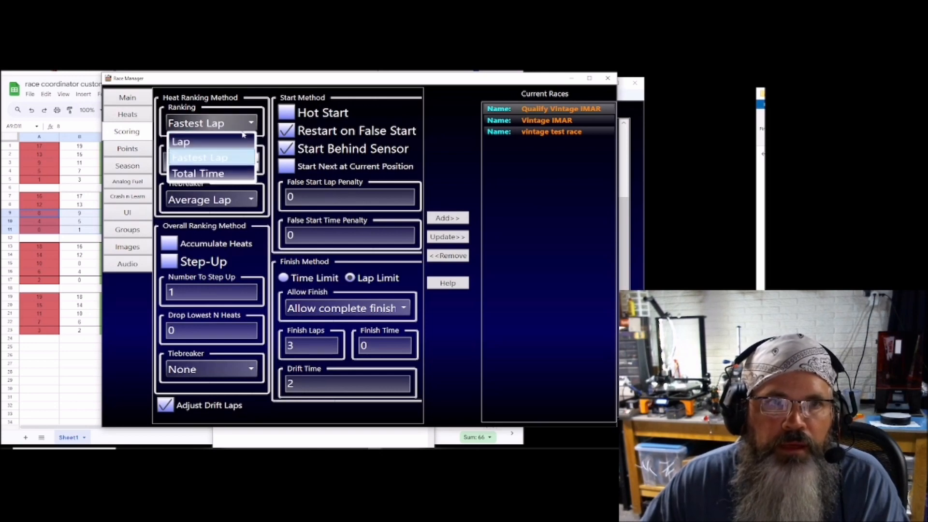
{"action": "left_click", "coordinate": [203, 143]}
{"action": "left_click", "coordinate": [230, 202]}
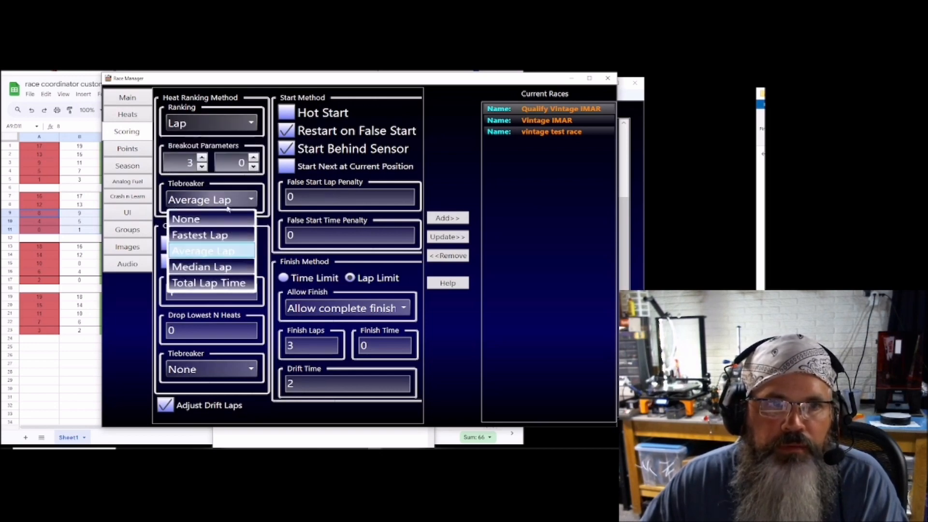
{"action": "left_click", "coordinate": [202, 220]}
{"action": "left_click", "coordinate": [435, 218]}
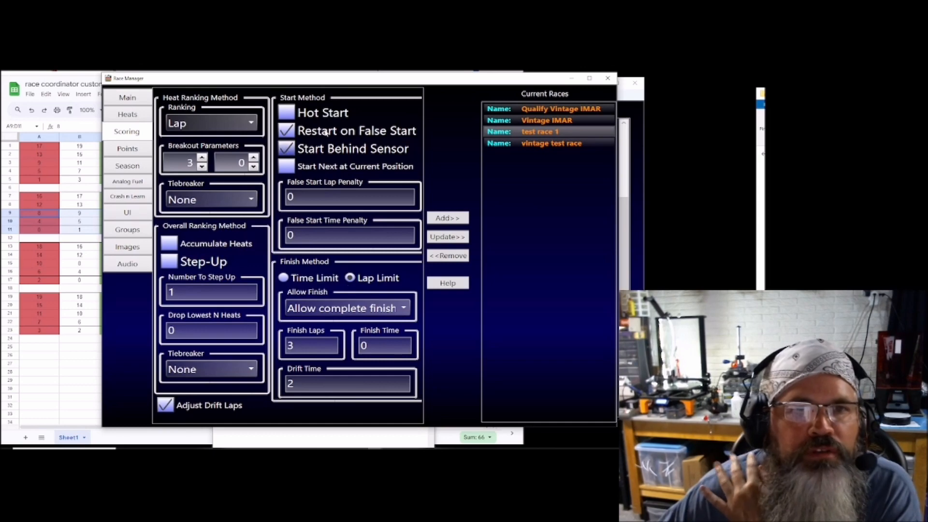
Step: Review test race 1's points, audio, image, main and heat settings, and close the Race Manager
{"action": "left_click", "coordinate": [125, 151]}
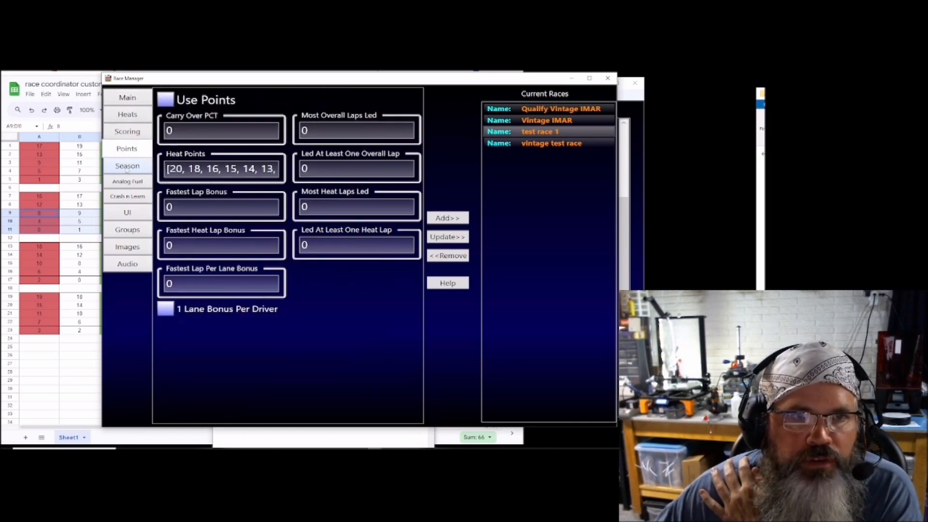
{"action": "left_click", "coordinate": [129, 266]}
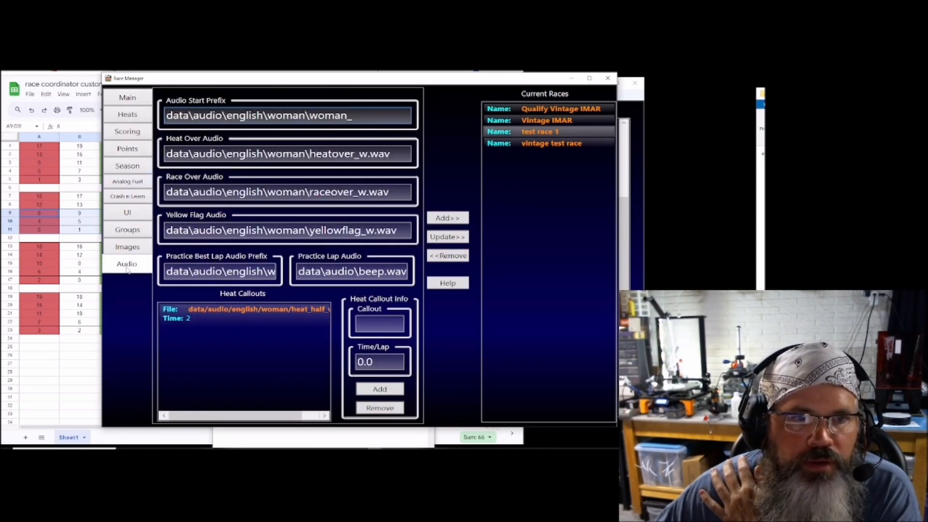
{"action": "left_click", "coordinate": [129, 251]}
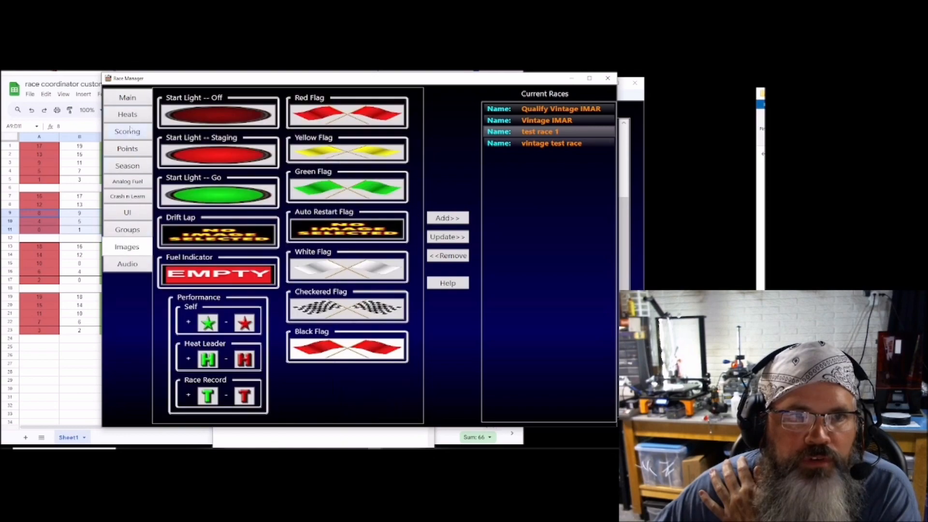
{"action": "left_click", "coordinate": [123, 97]}
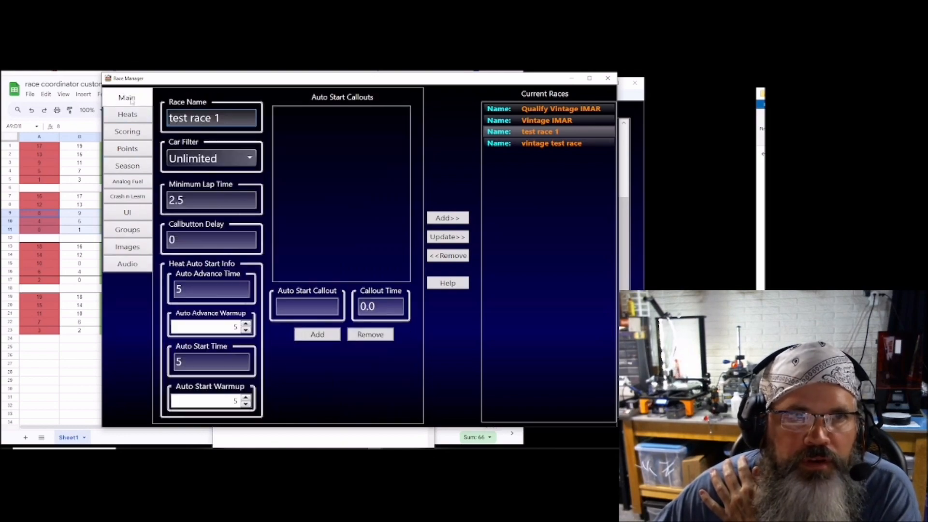
{"action": "left_click", "coordinate": [123, 132]}
{"action": "left_click", "coordinate": [122, 118]}
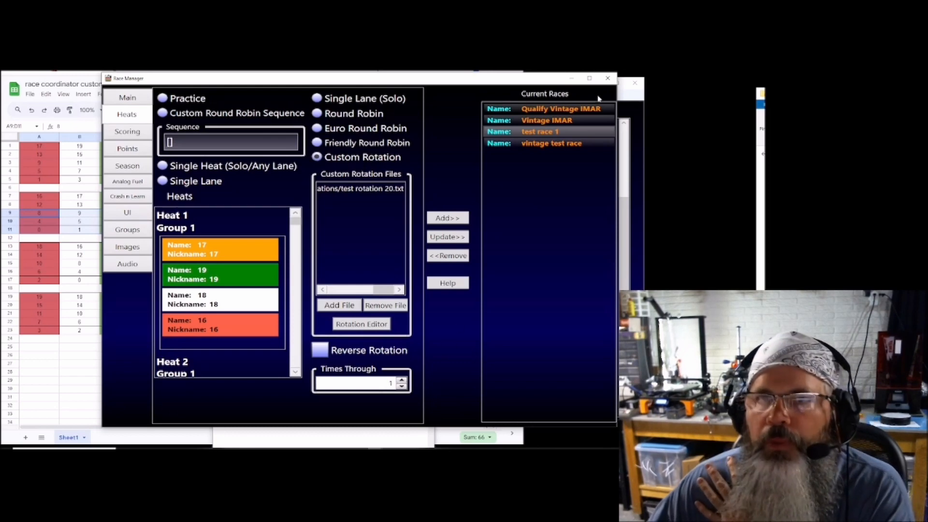
{"action": "left_click", "coordinate": [607, 80]}
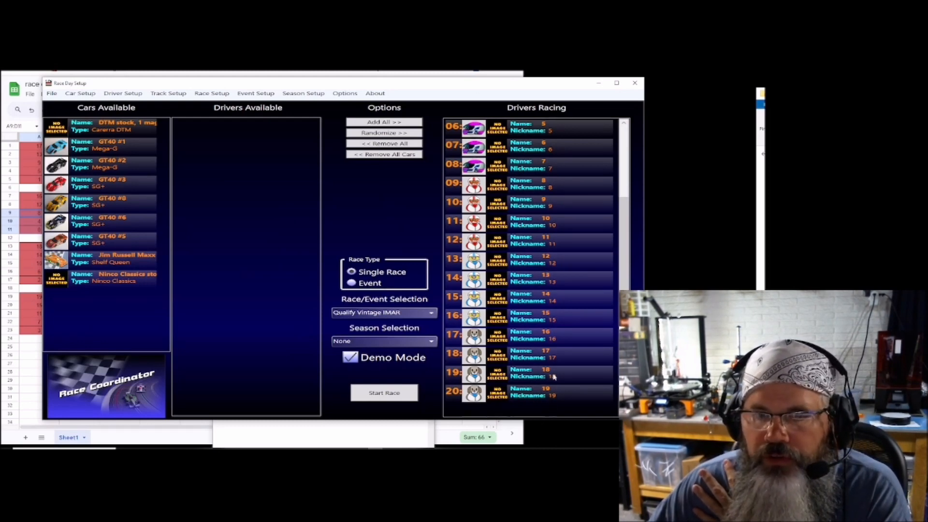
Step: Check the start of the racing driver list and choose test race 1 as the race to run
{"action": "scroll", "coordinate": [549, 379], "scroll_direction": "up", "scroll_amount": 3}
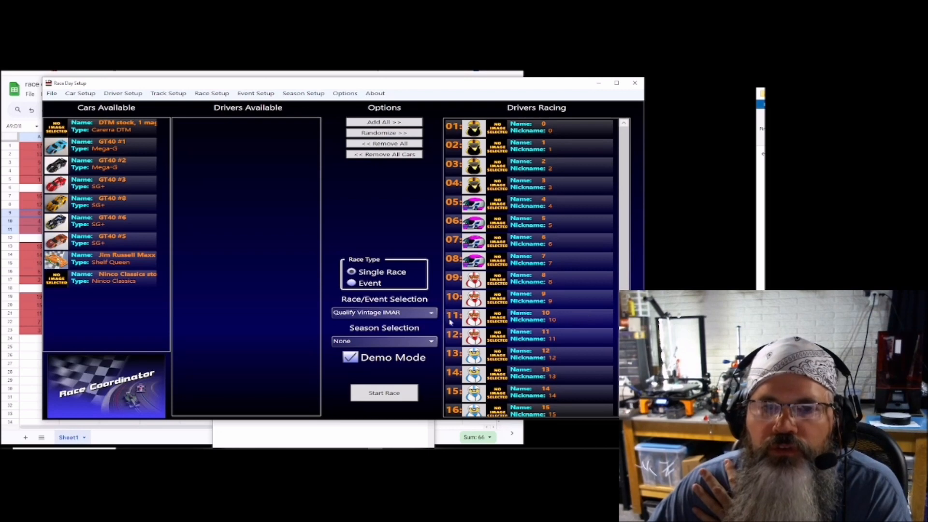
{"action": "left_click", "coordinate": [380, 313]}
{"action": "left_click", "coordinate": [373, 343]}
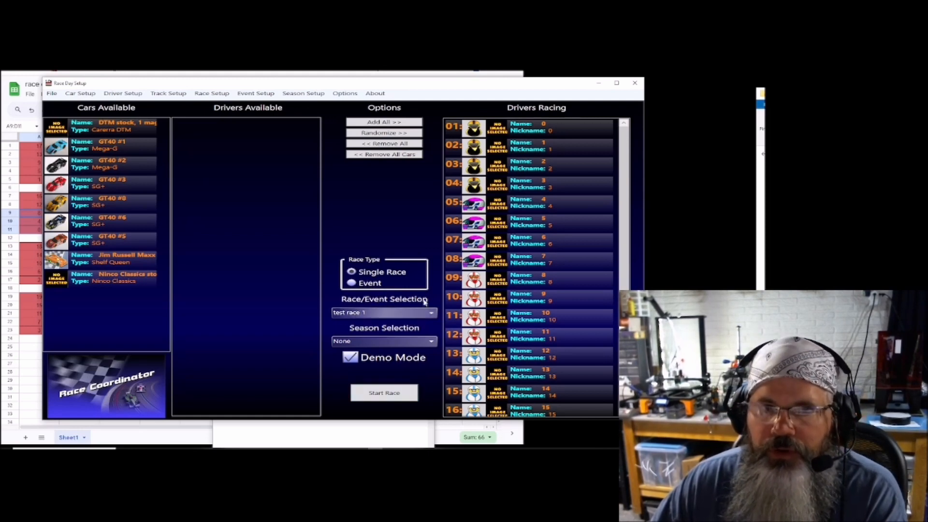
Step: Check the racing driver list against the custom rotation sheet, and start test race 1 in demo mode
{"action": "scroll", "coordinate": [605, 252], "scroll_direction": "down", "scroll_amount": 3}
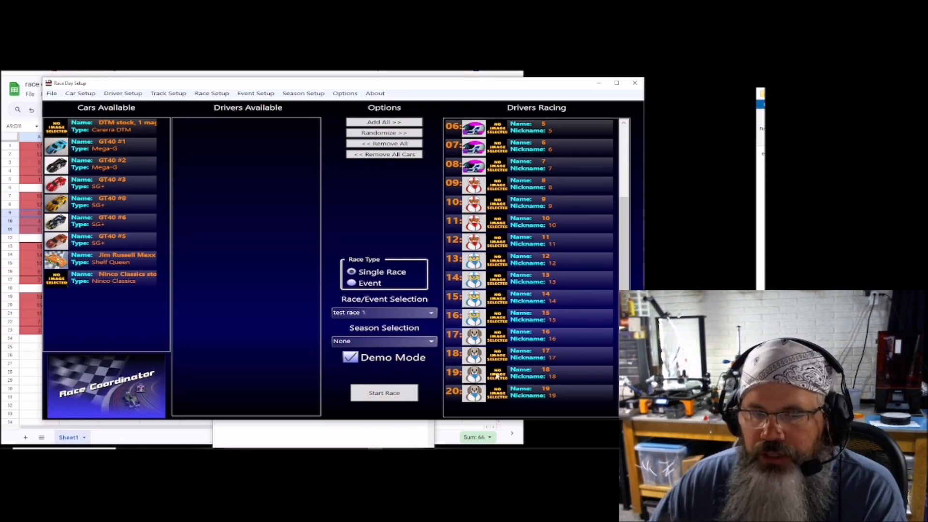
{"action": "left_click_drag", "start_coordinate": [259, 85], "coordinate": [481, 93]}
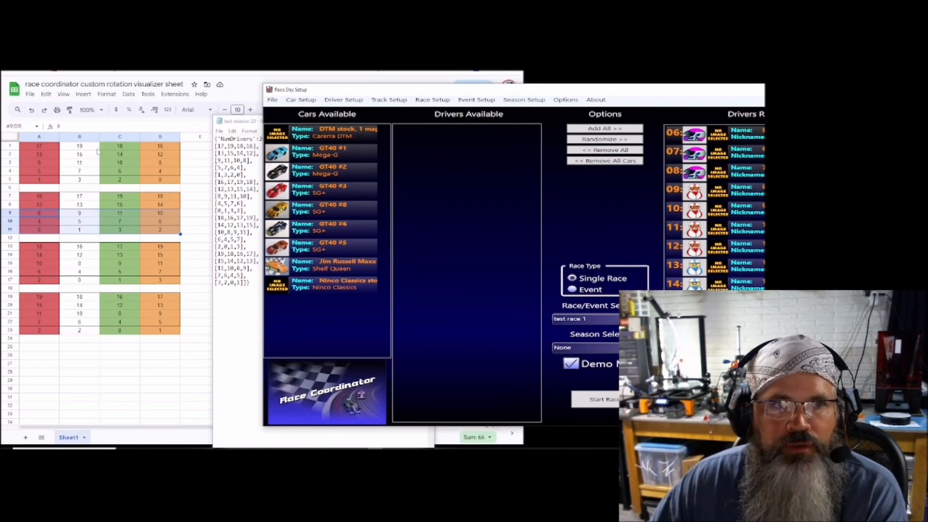
{"action": "left_click_drag", "start_coordinate": [530, 91], "coordinate": [321, 43]}
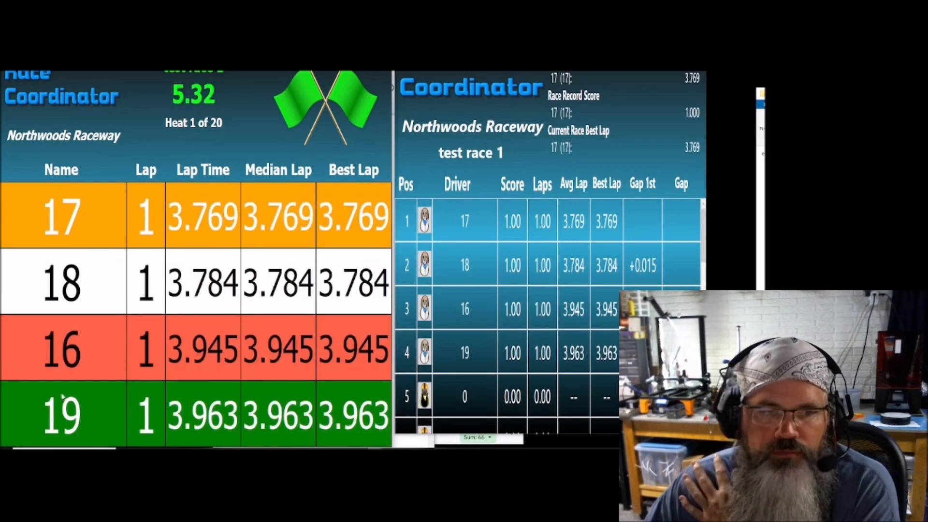
Step: Advance test race 1 to heat 2 and look through the overall standings from first to last driver
{"action": "left_click", "coordinate": [291, 79]}
{"action": "left_click", "coordinate": [291, 79]}
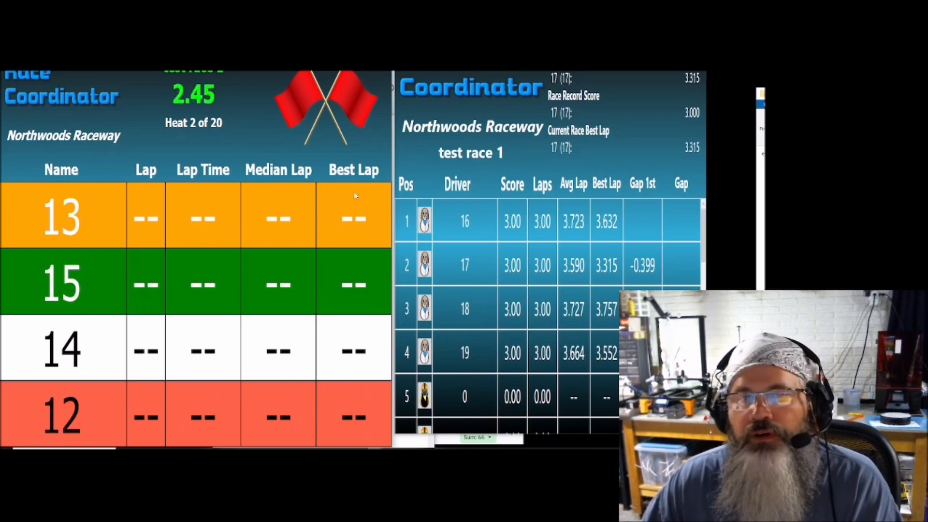
{"action": "left_click_drag", "start_coordinate": [703, 245], "coordinate": [703, 405]}
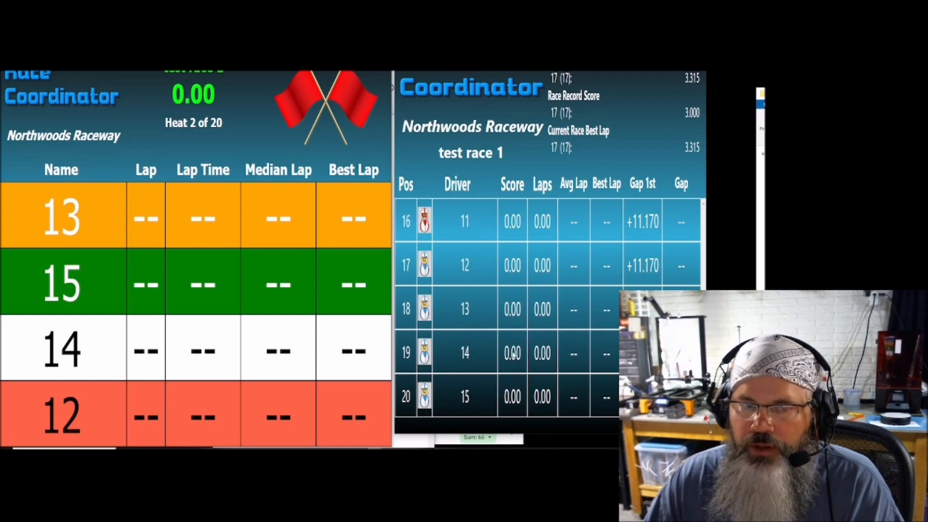
{"action": "scroll", "coordinate": [483, 244], "scroll_direction": "up", "scroll_amount": 10}
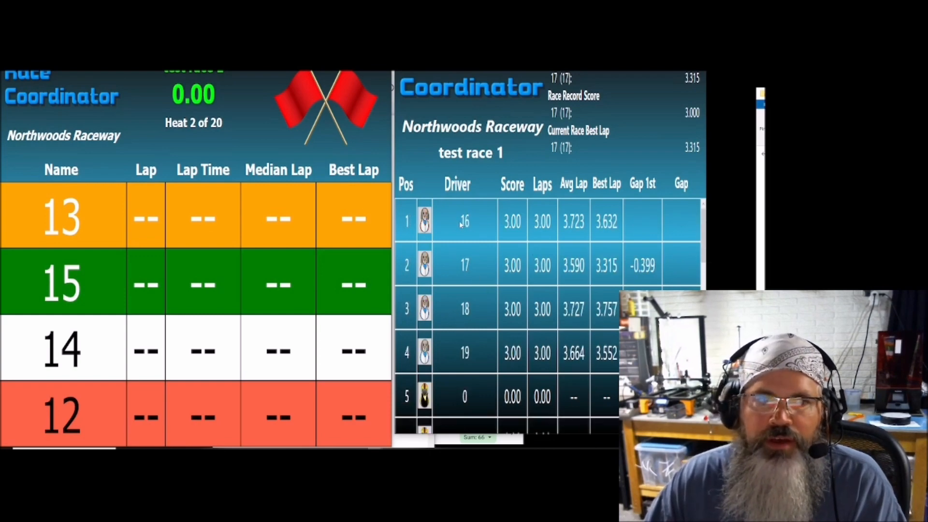